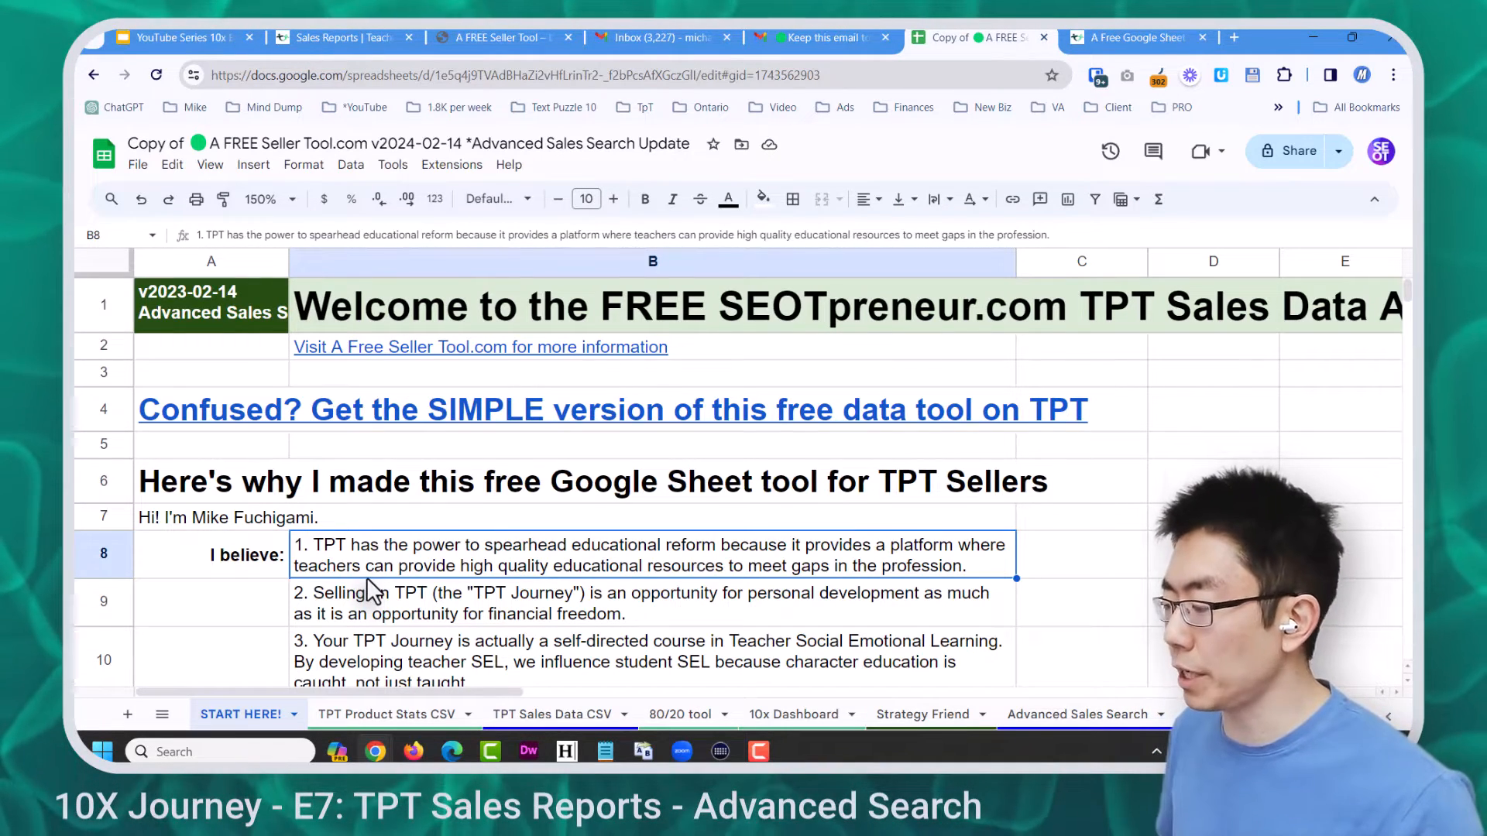
Download the February 1–14, 2024 TPT sales details report CSV from the email, then select cell A2
left_click(553, 713)
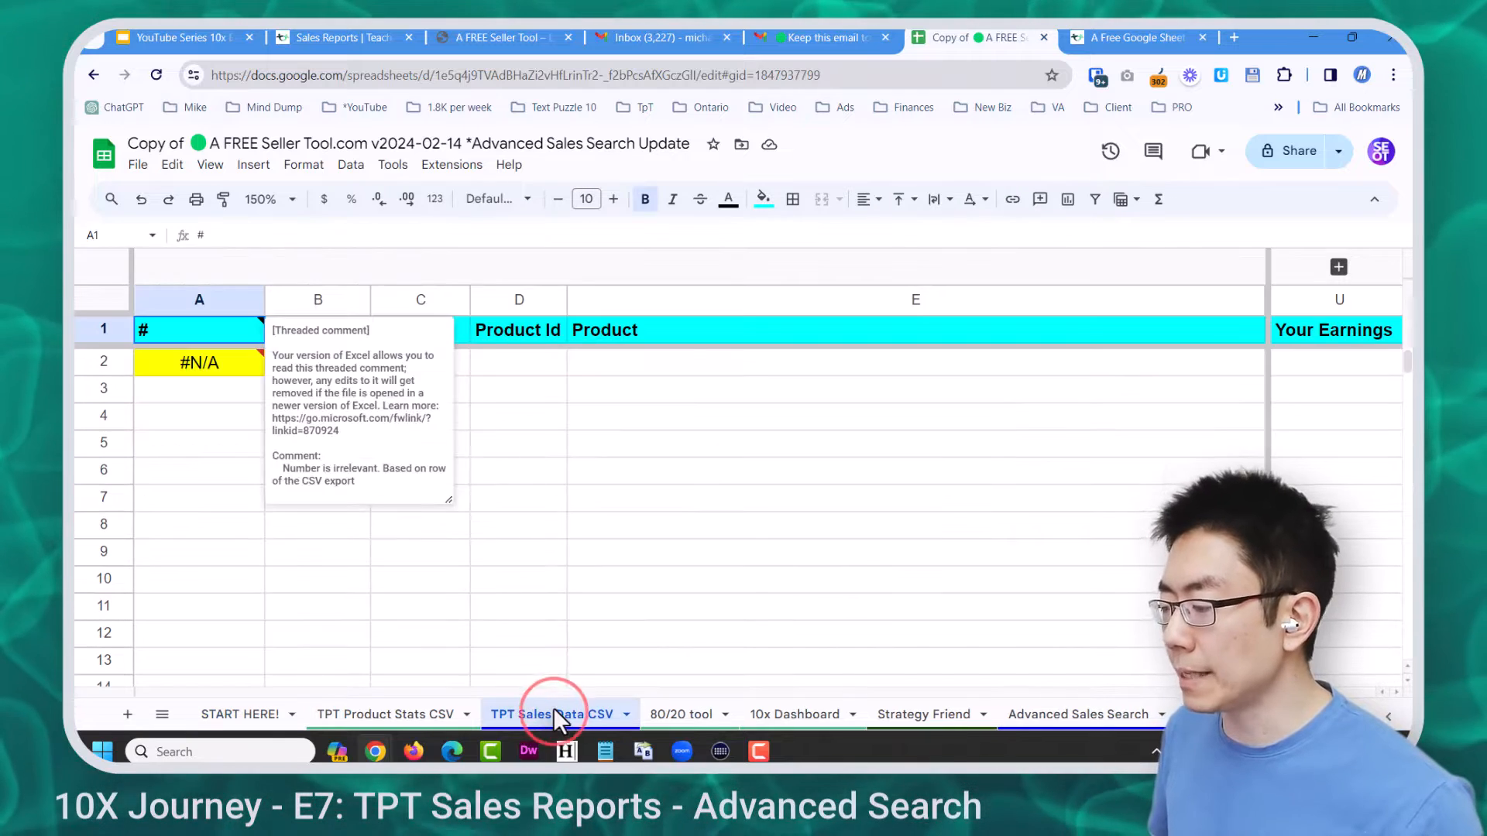
left_click(522, 535)
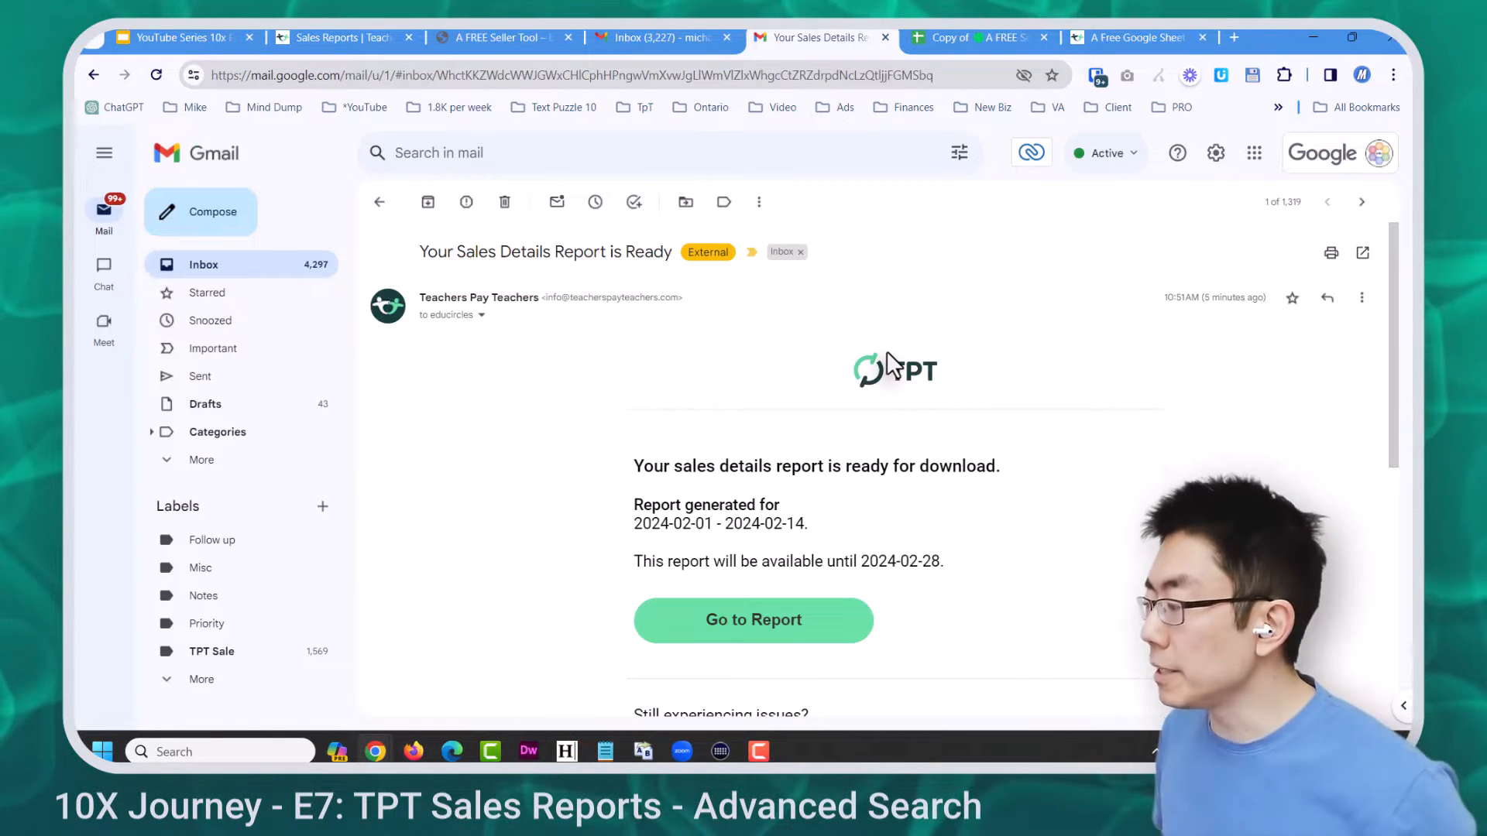
left_click(792, 626)
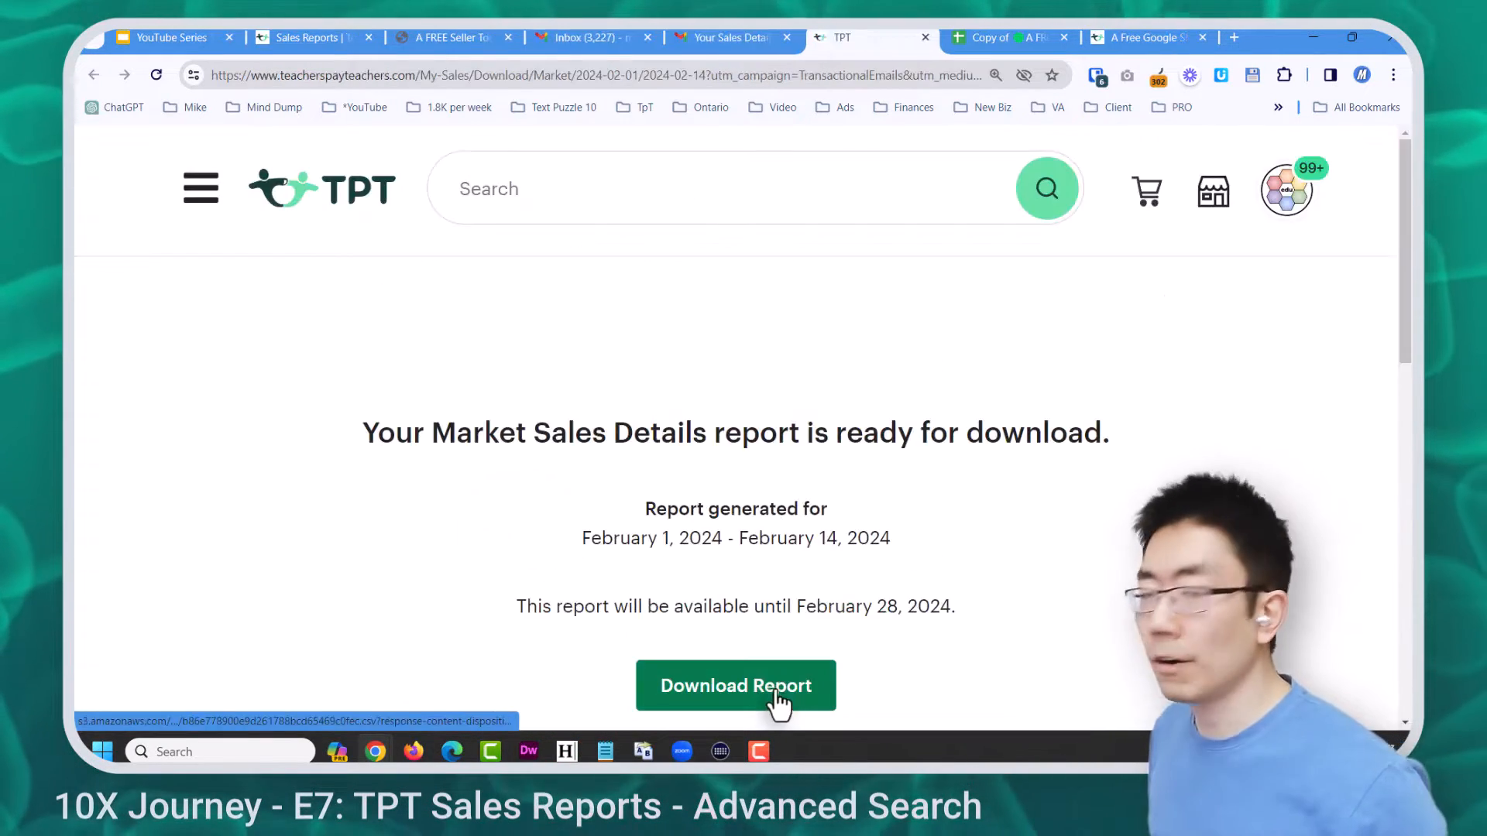
left_click(774, 684)
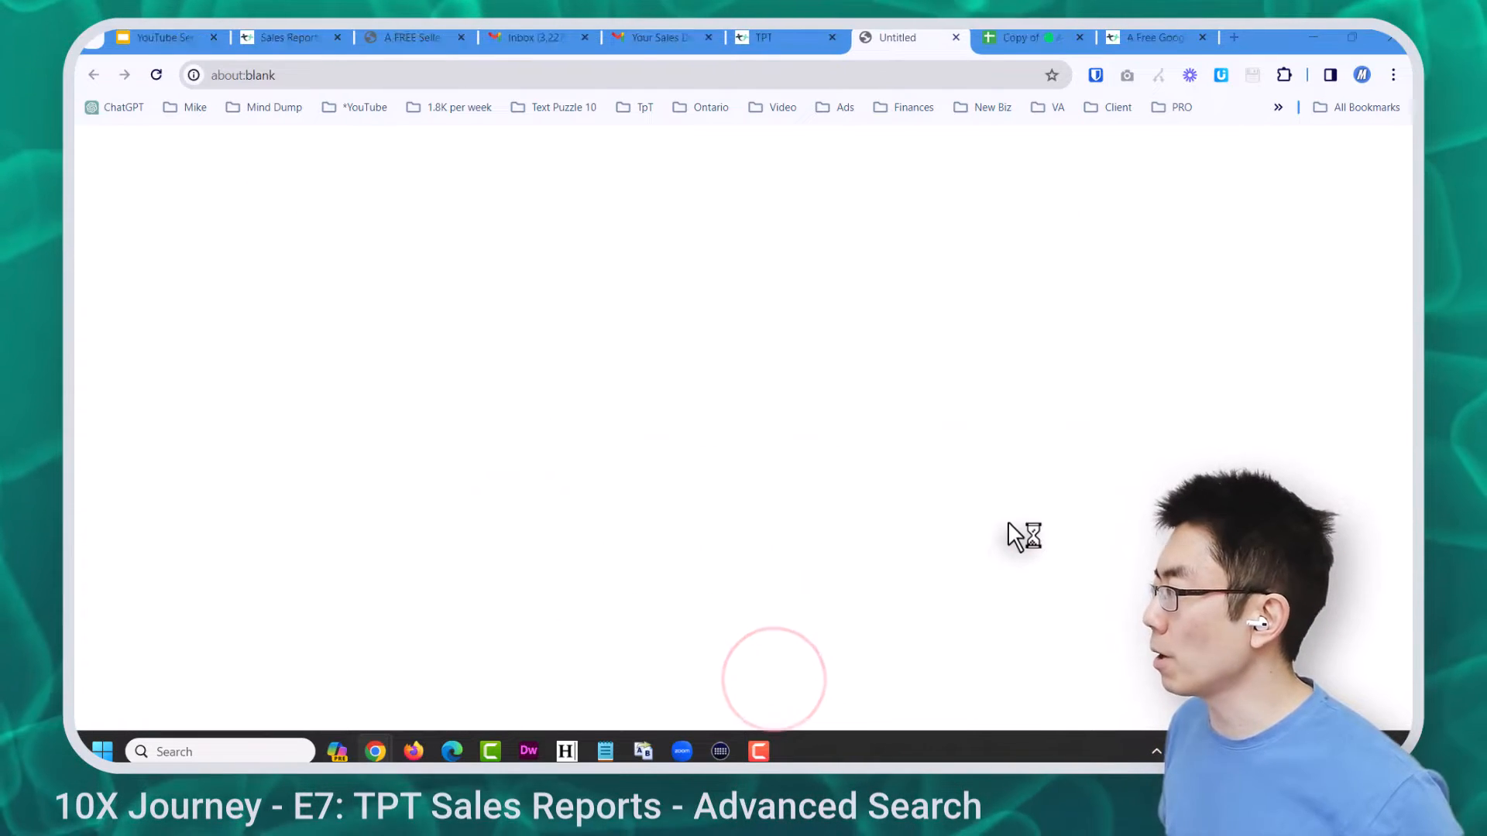
left_click(1033, 556)
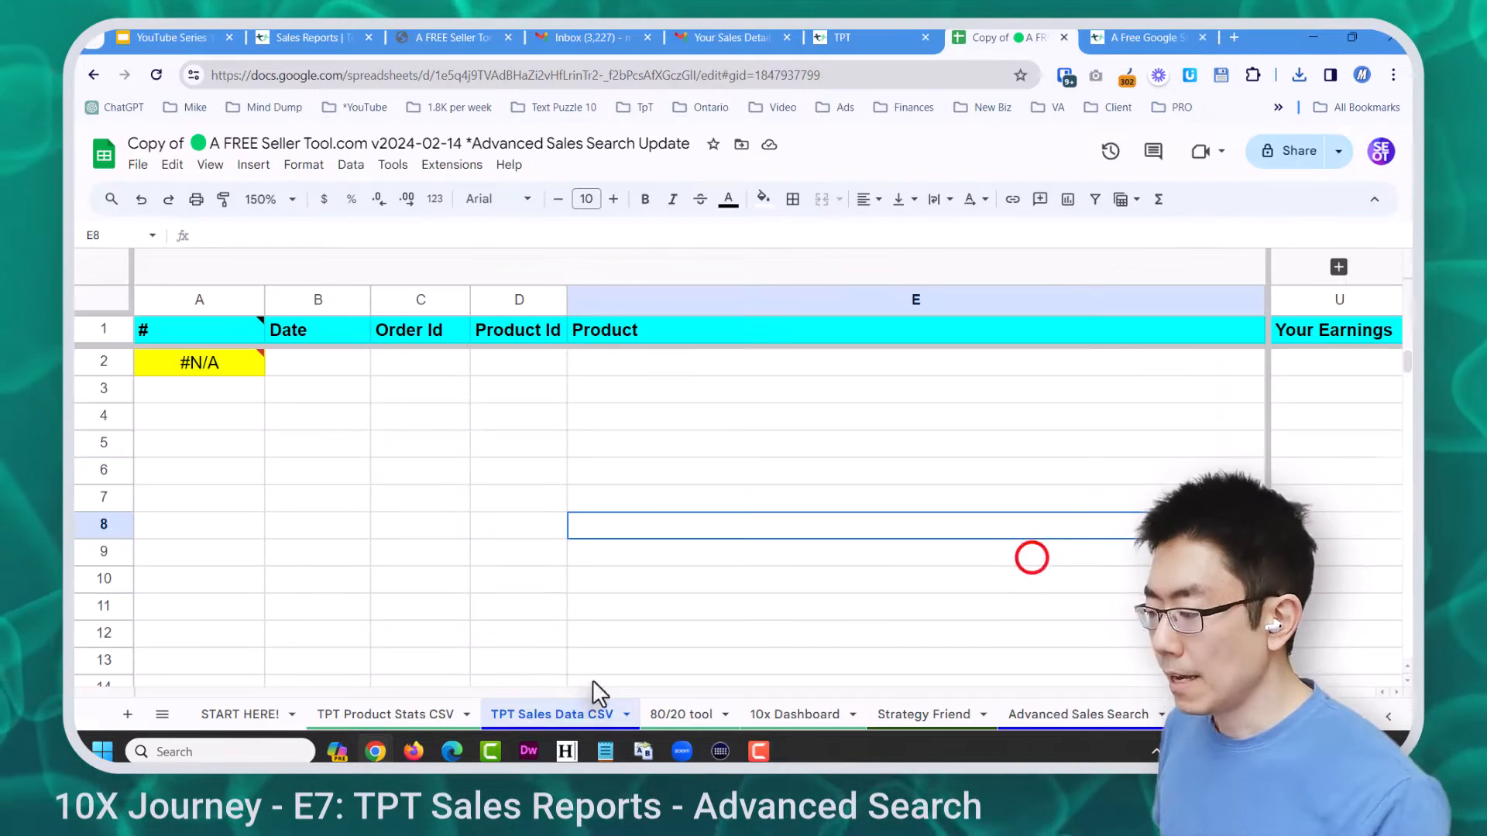
left_click(551, 711)
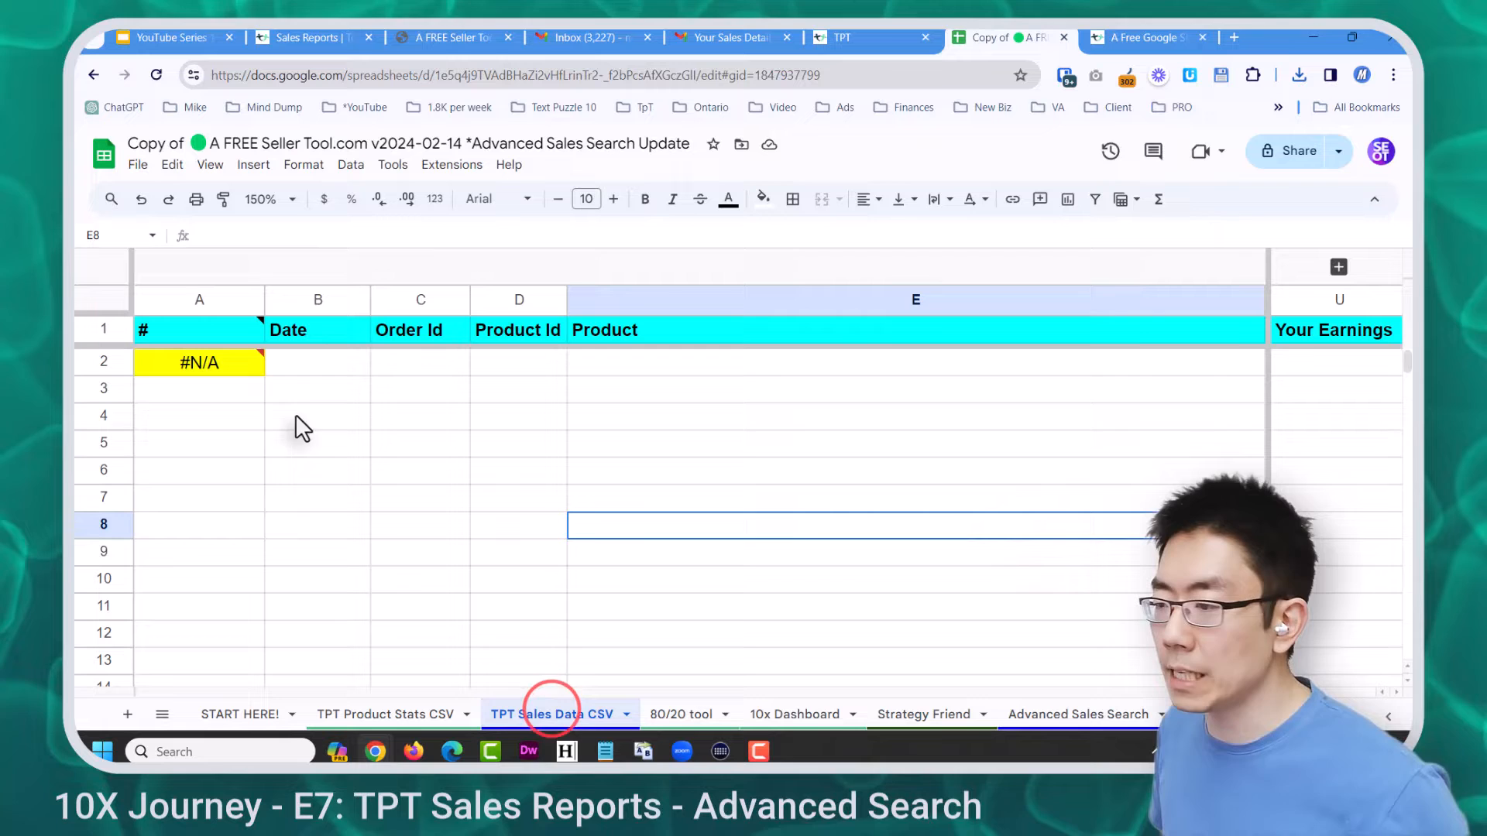
left_click(226, 359)
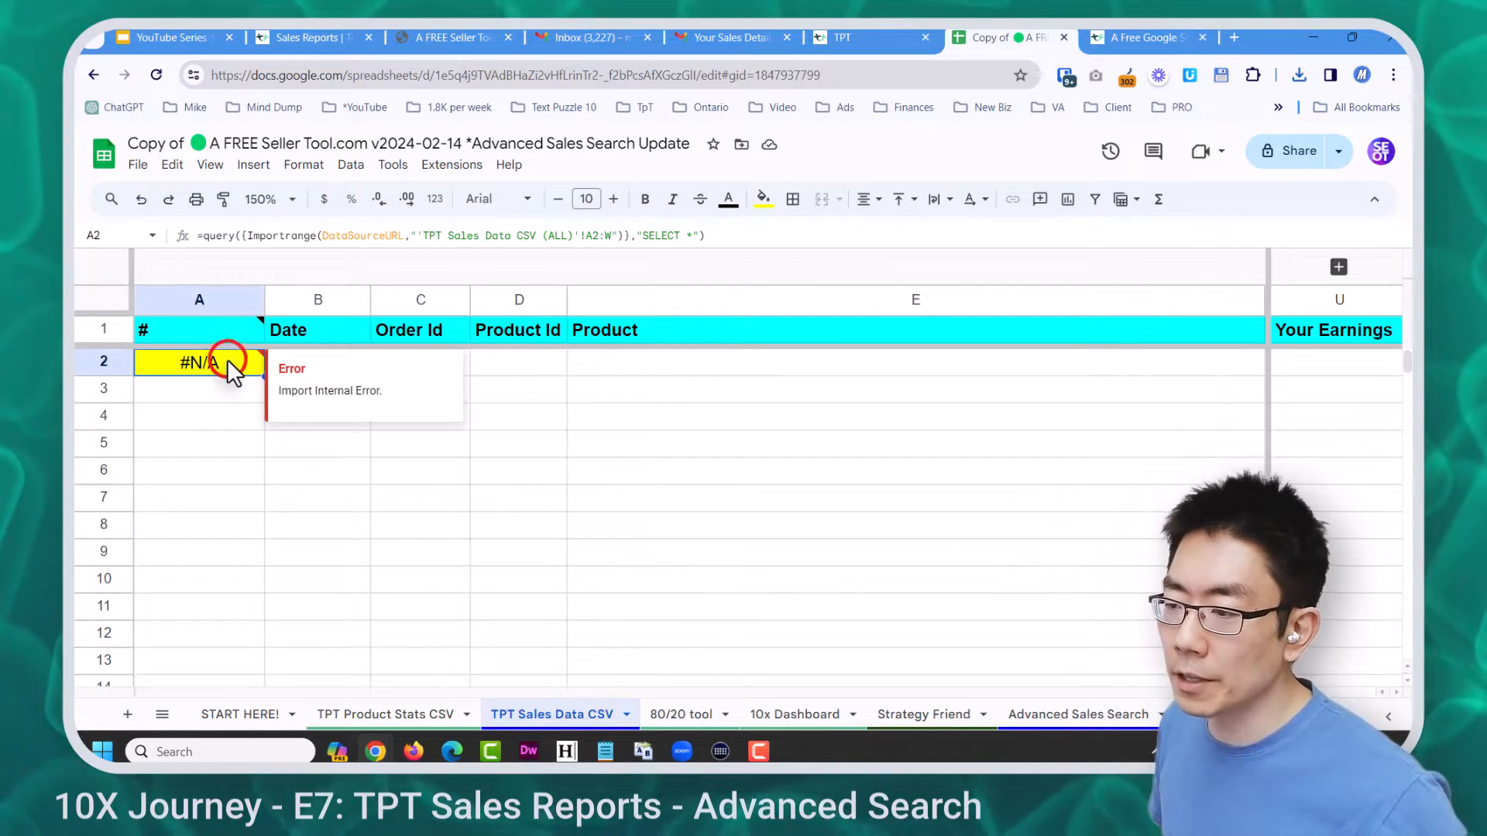
Upload sales_report_20240201_20240214.csv and import it to replace data starting at cell A2
left_click(138, 164)
left_click(193, 252)
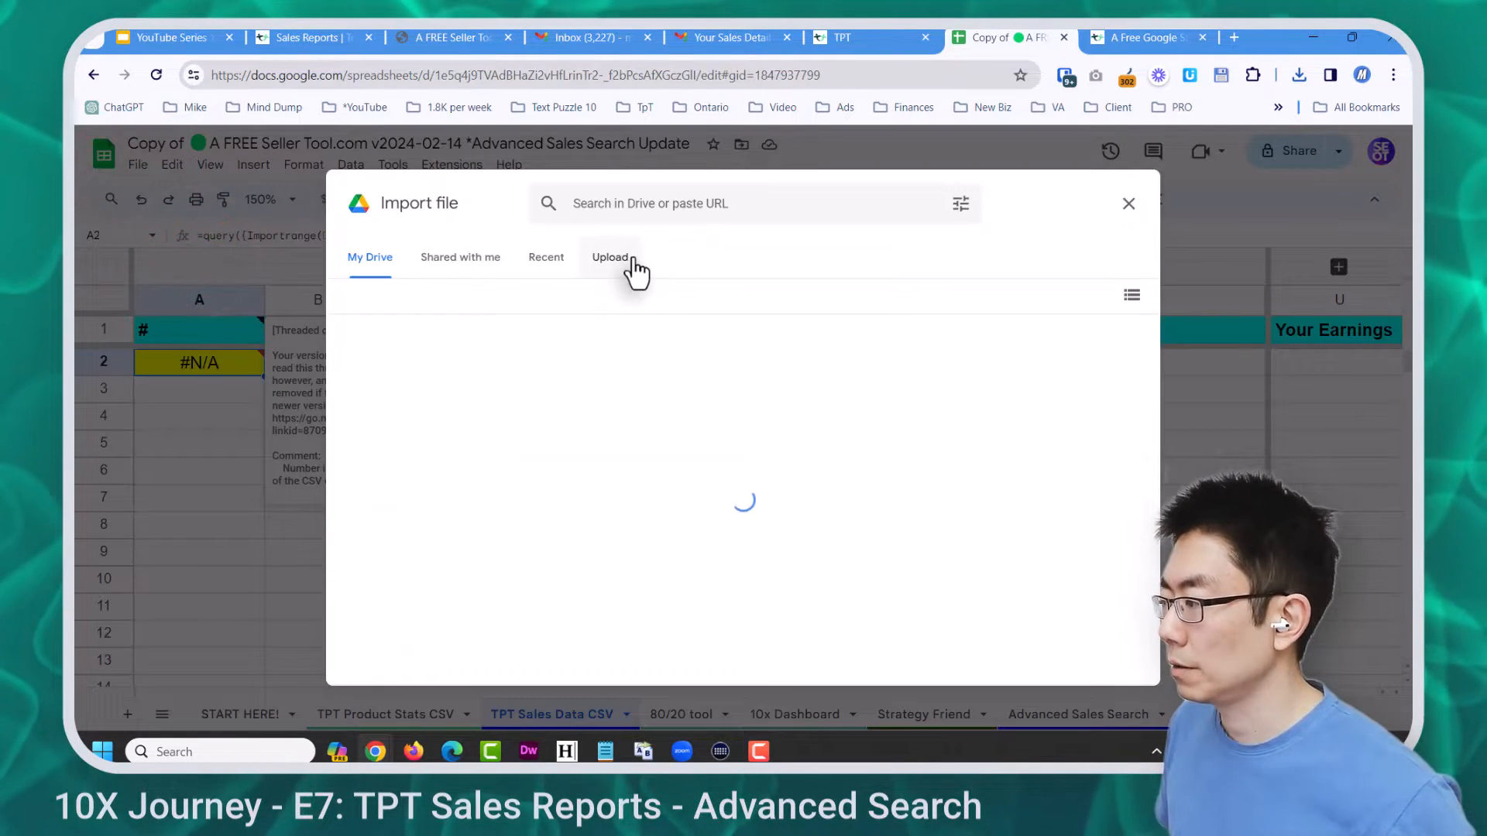
left_click(612, 258)
left_click(736, 542)
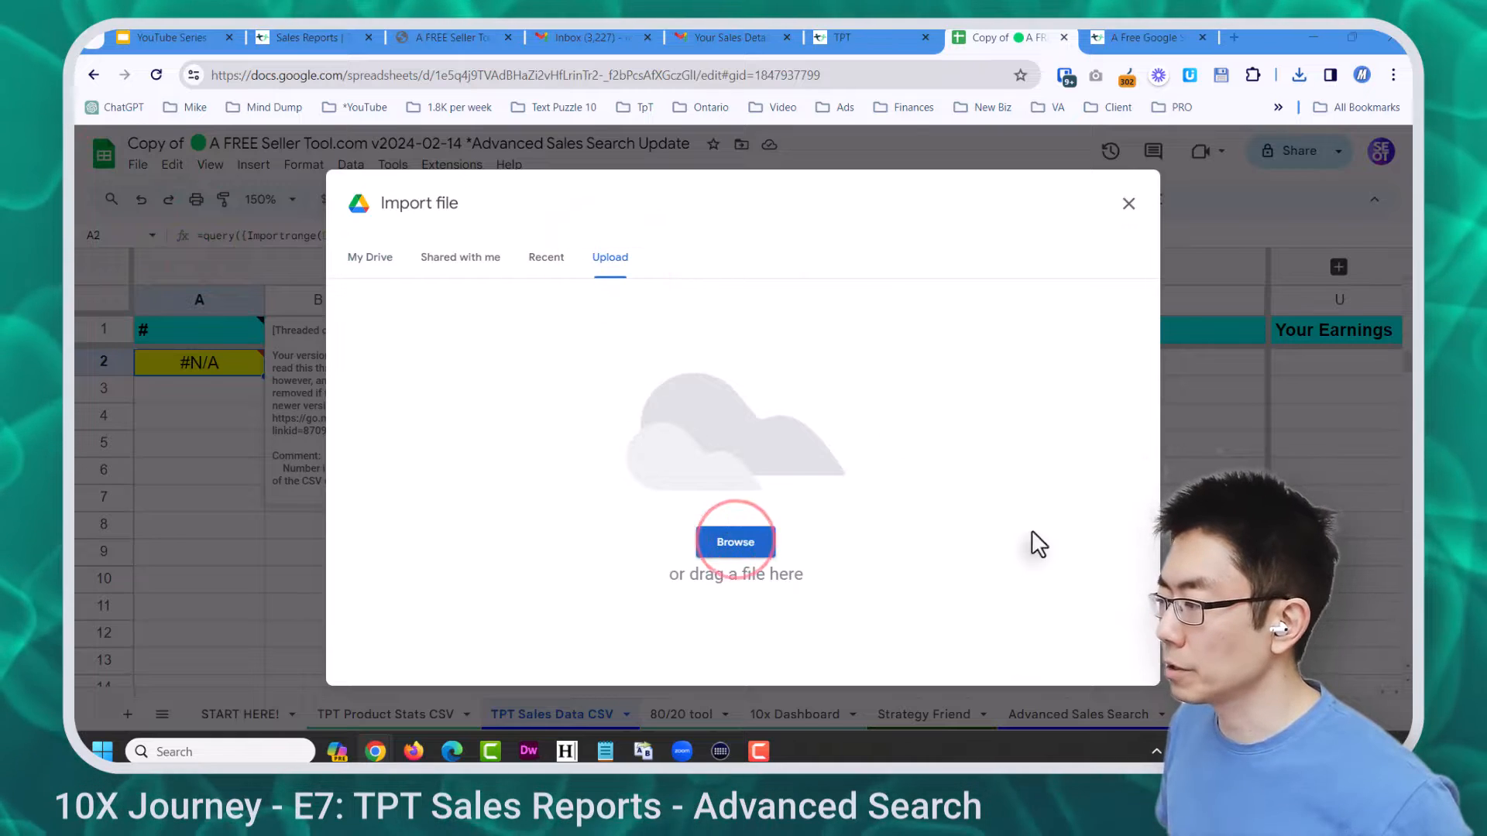
left_click(551, 239)
left_click(557, 180)
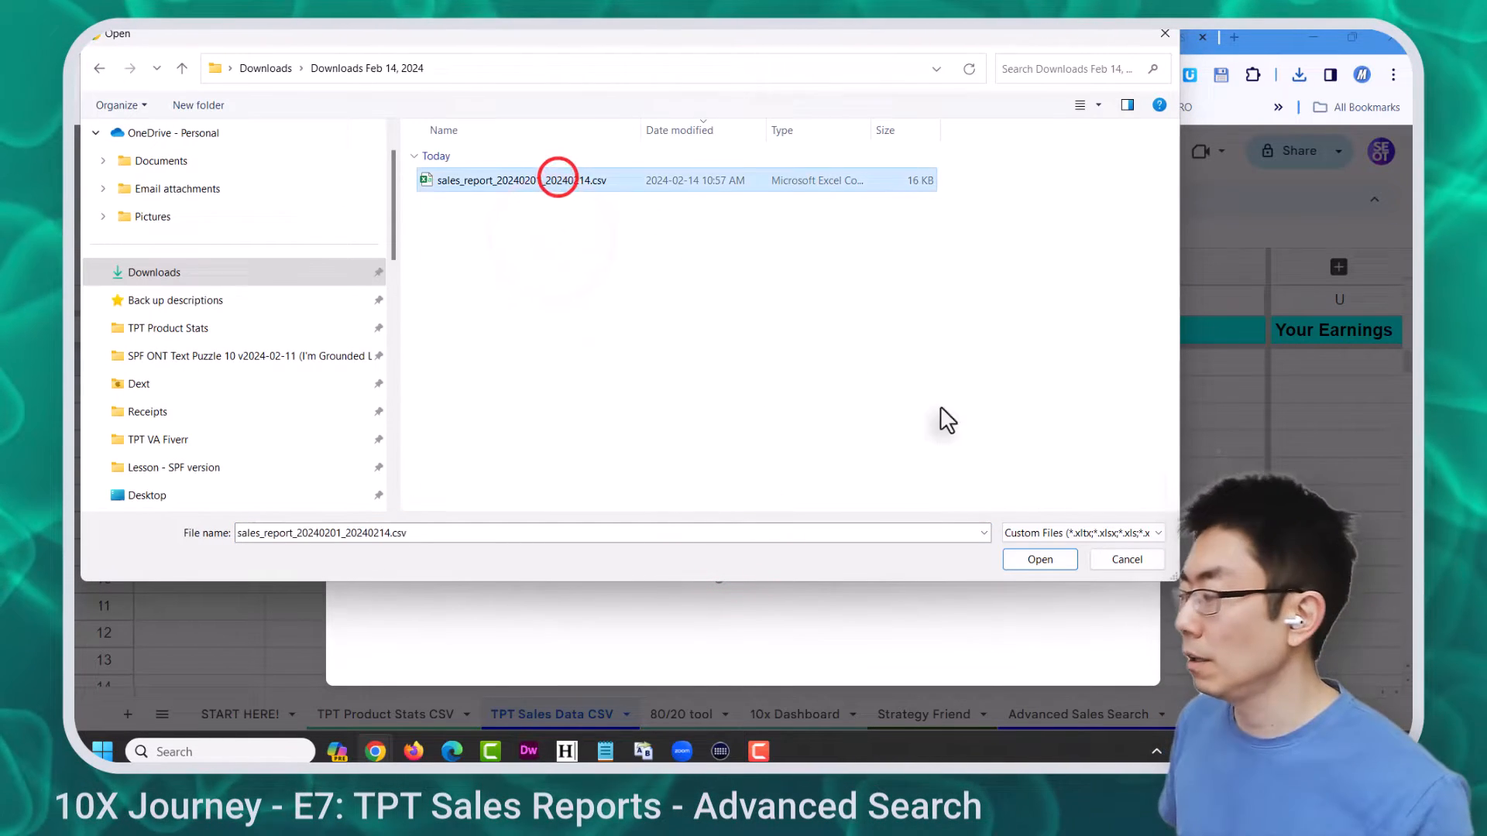
left_click(1040, 560)
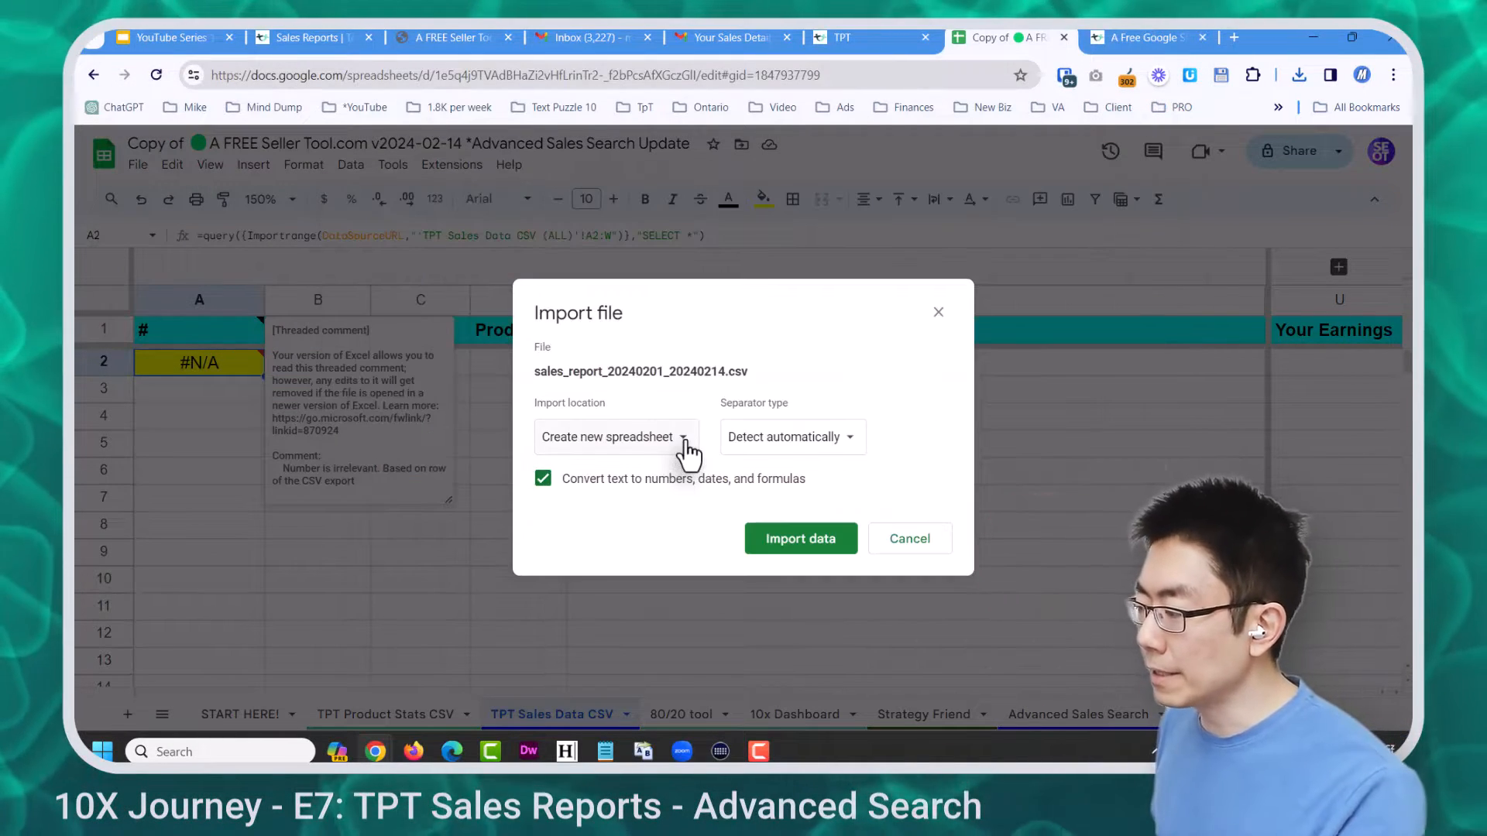
left_click(684, 441)
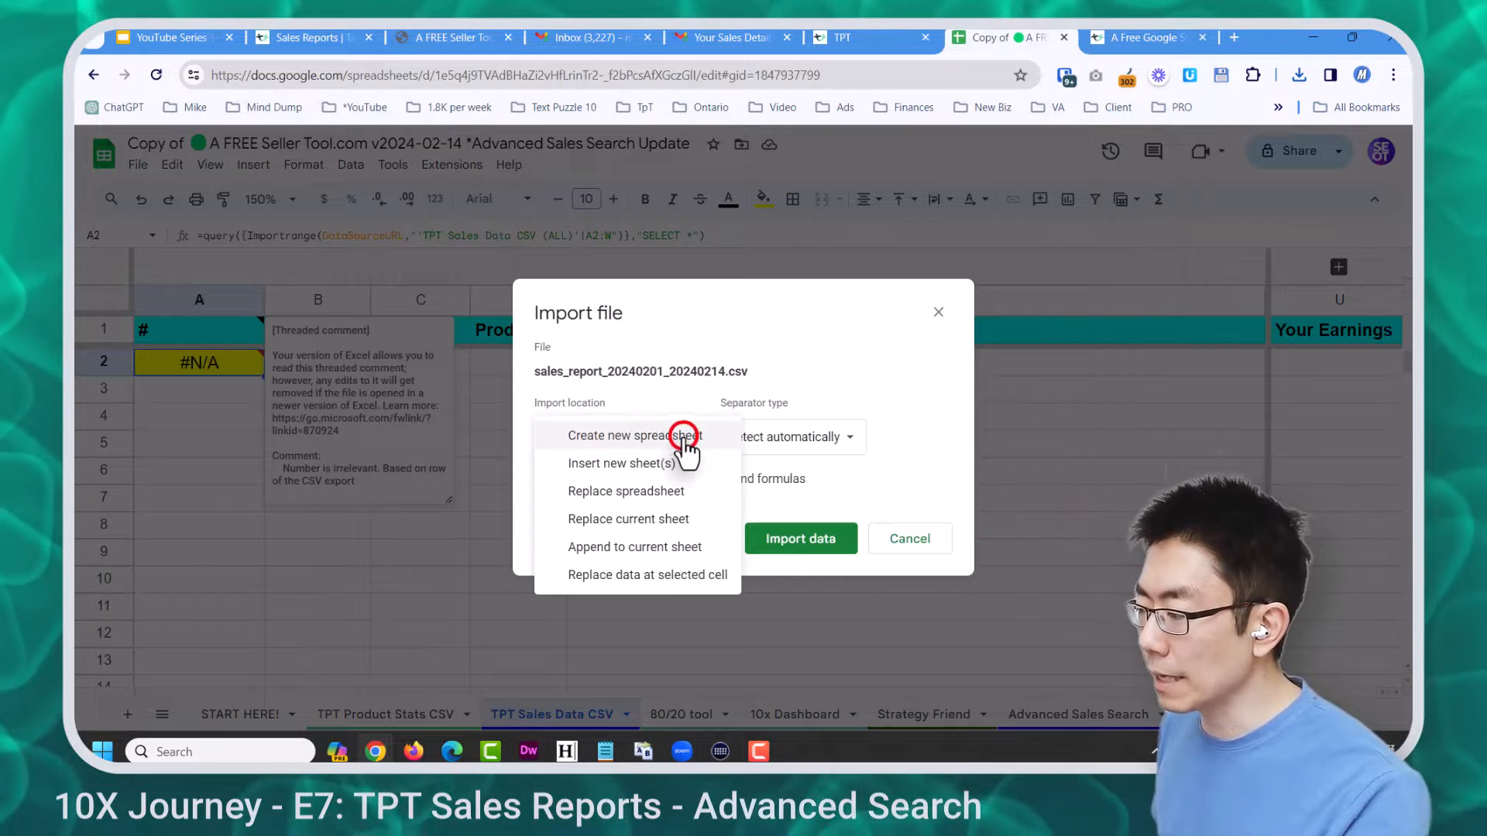
left_click(654, 577)
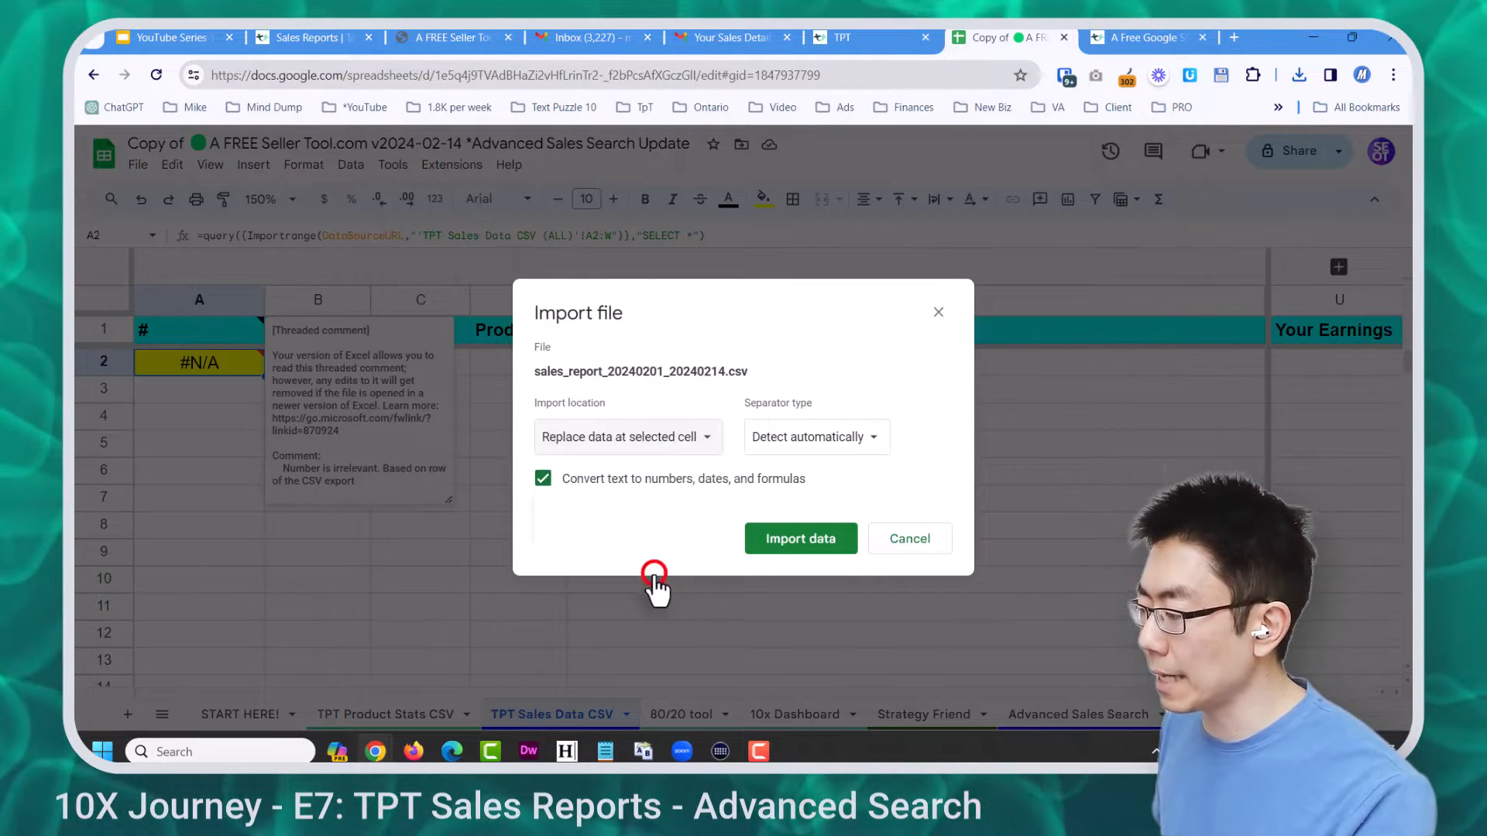
left_click(801, 540)
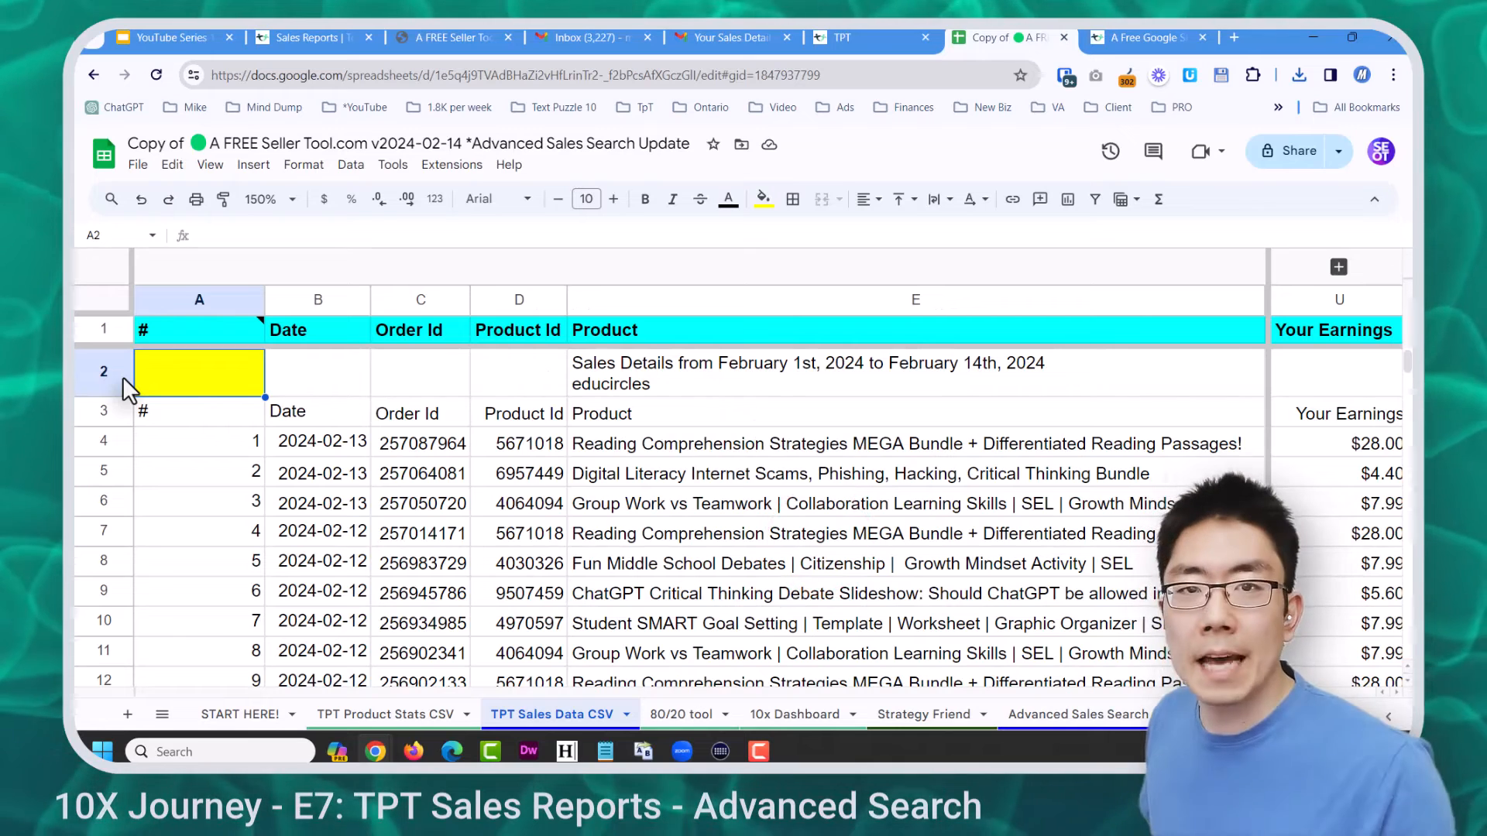
Delete the report title and header rows 2–3
left_click(137, 432)
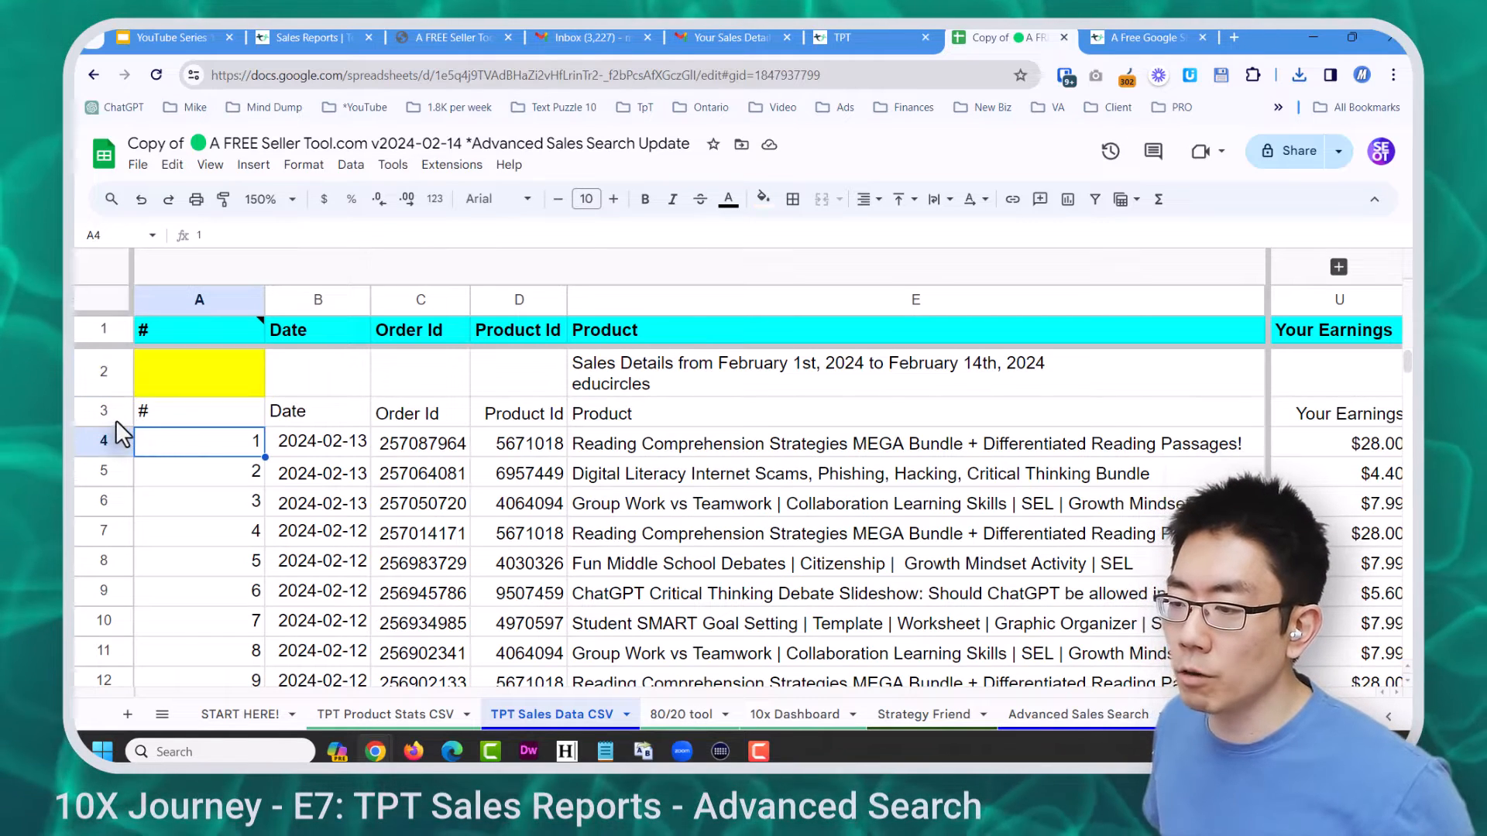
left_click_drag(108, 410, 114, 374)
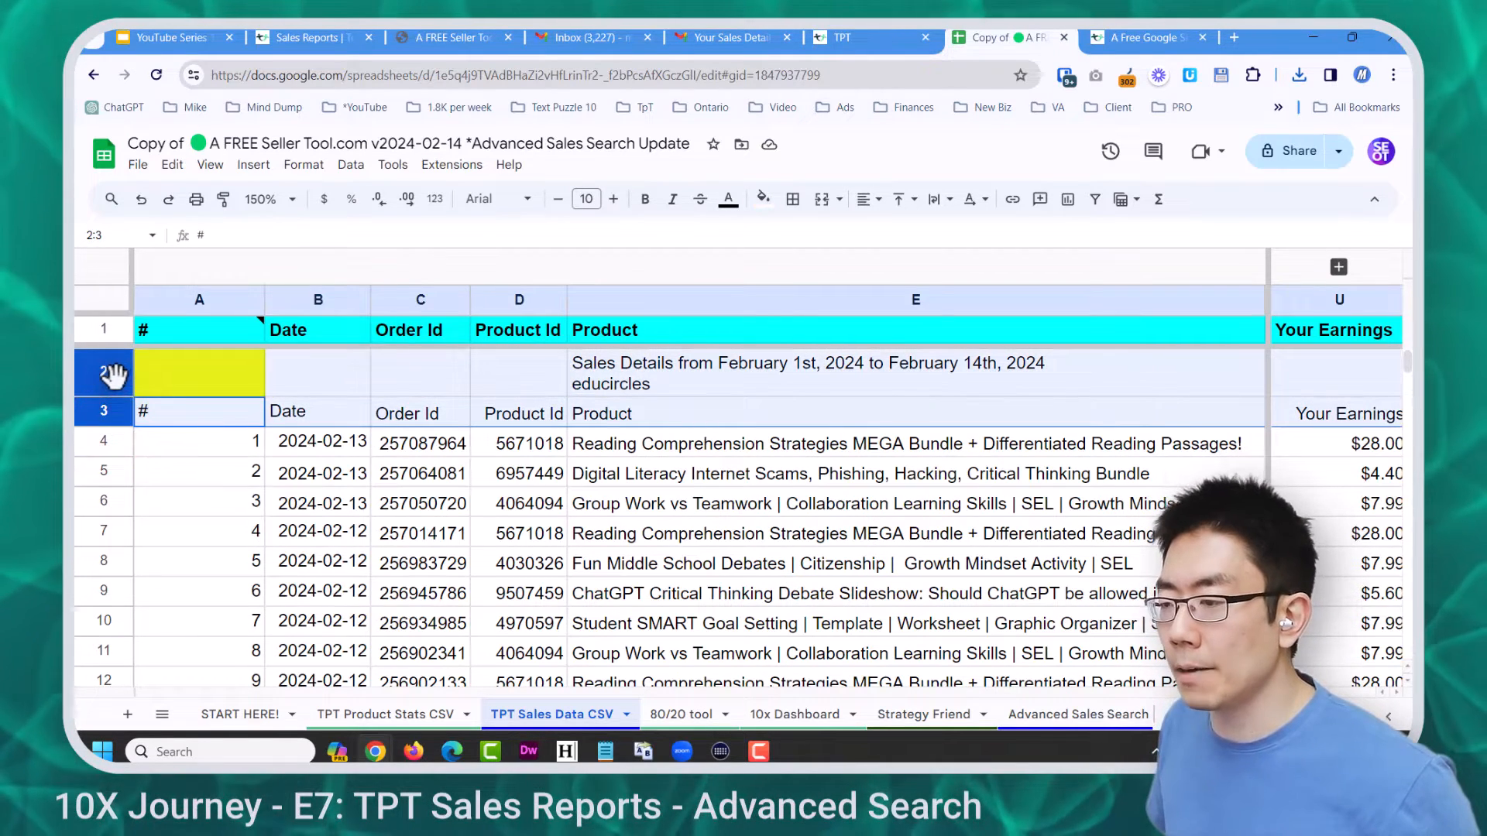
right_click(114, 375)
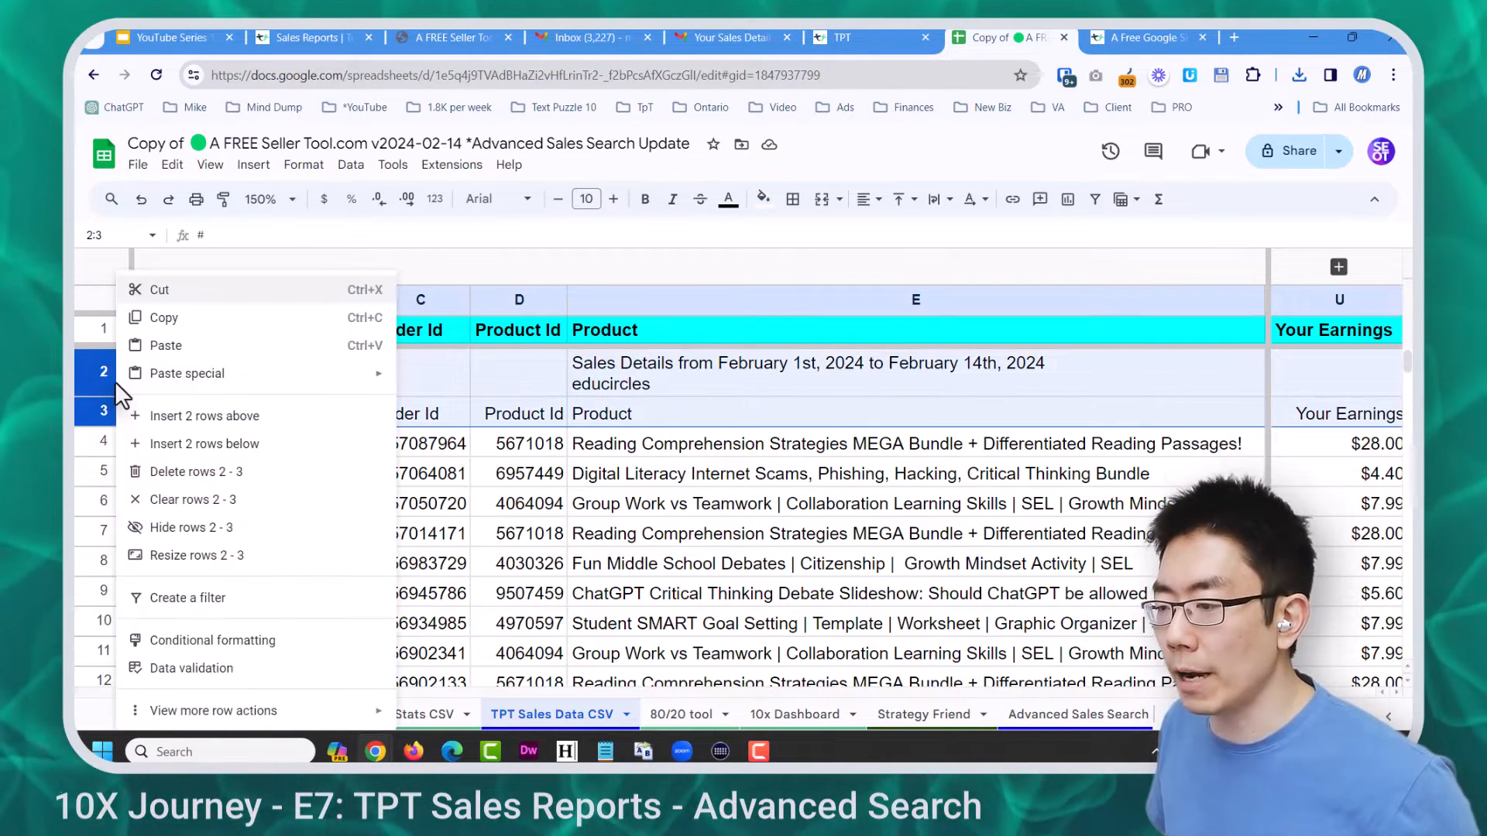
left_click(205, 471)
Delete the $791.17 earnings total row 59 at the bottom of the data
left_click(409, 465)
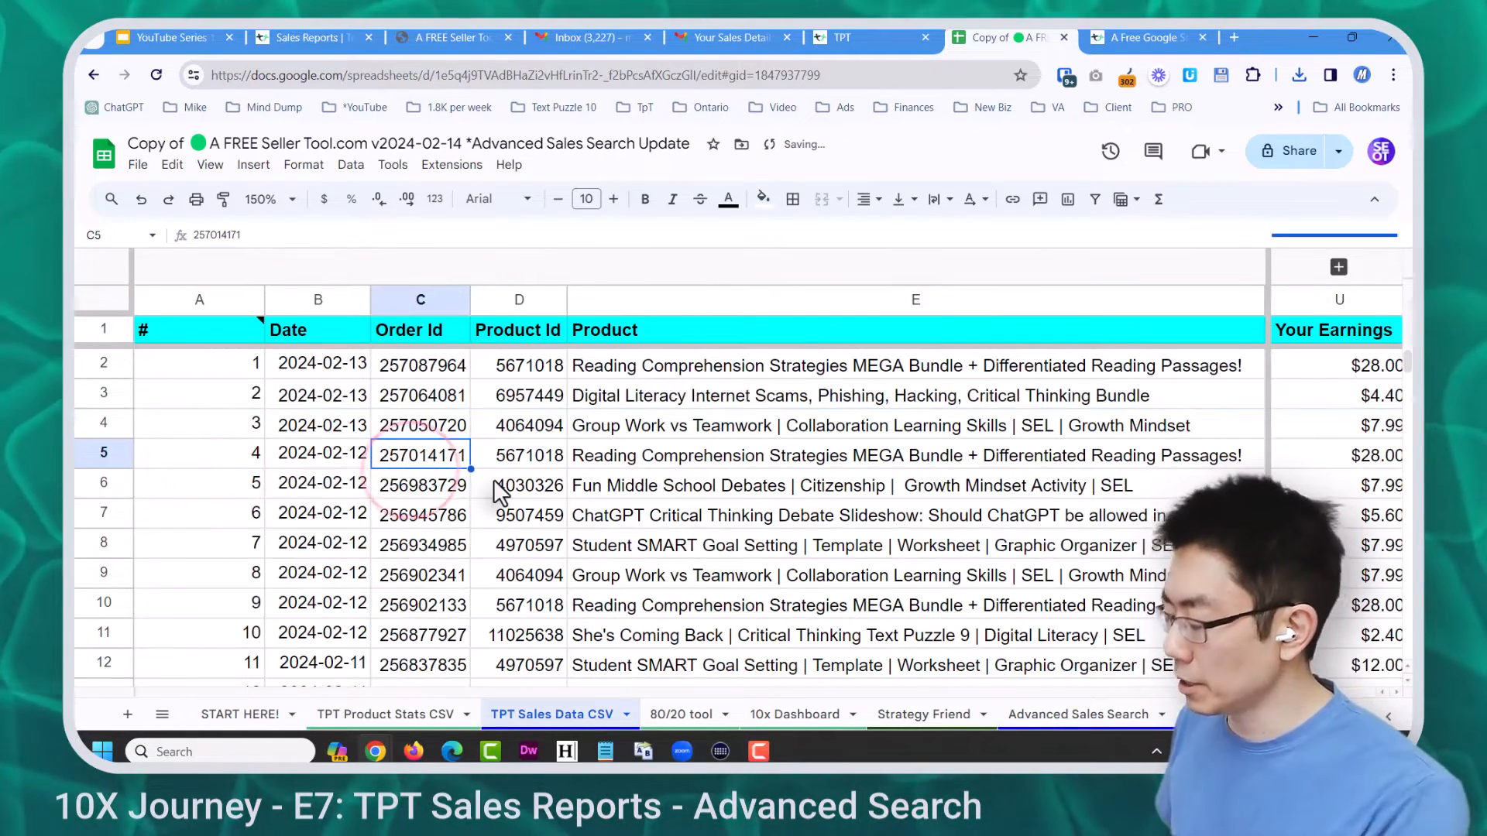
scroll(495, 492, "down", 15)
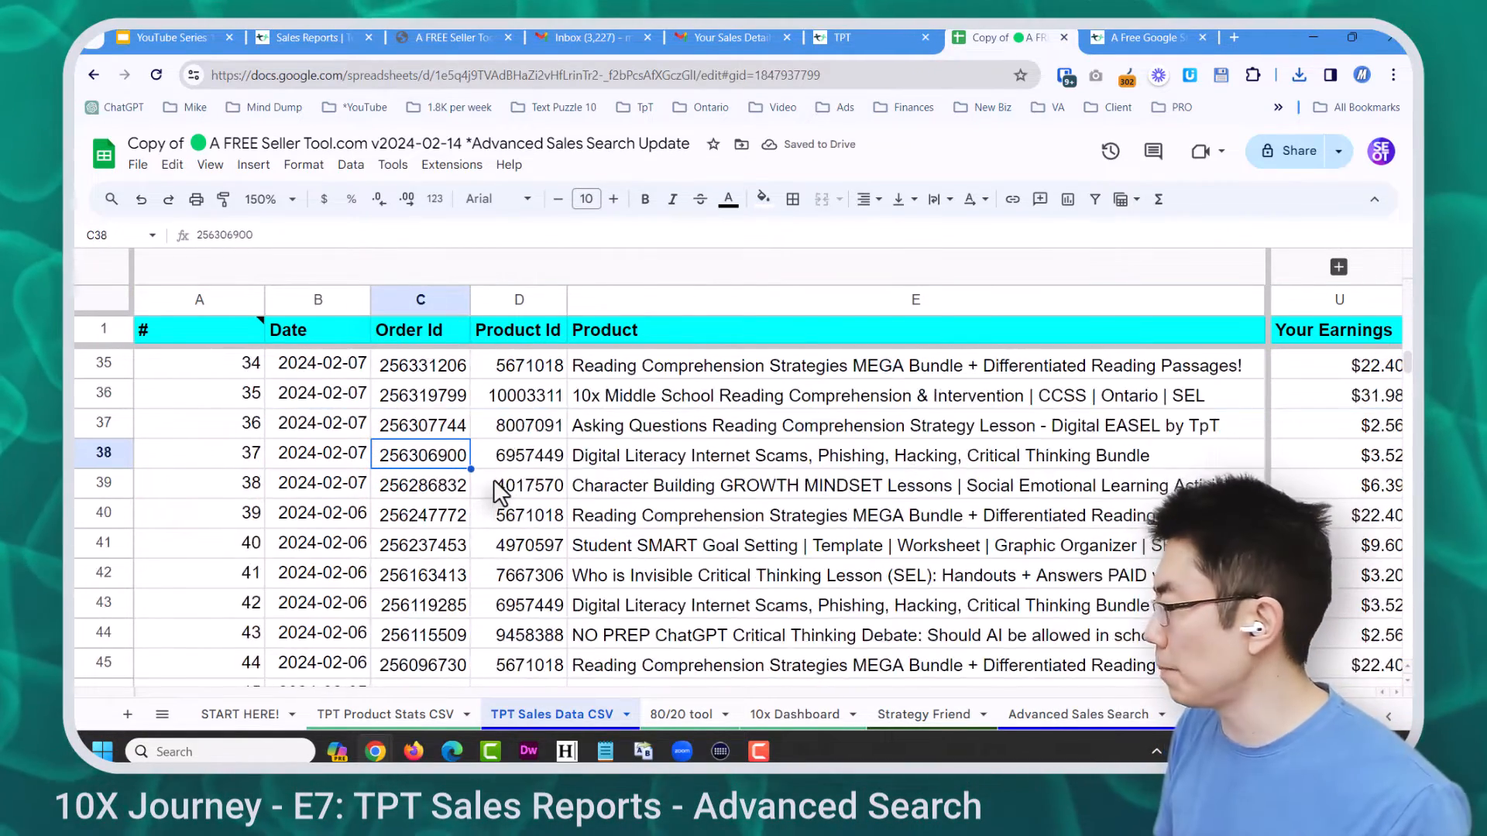
left_click(1347, 425)
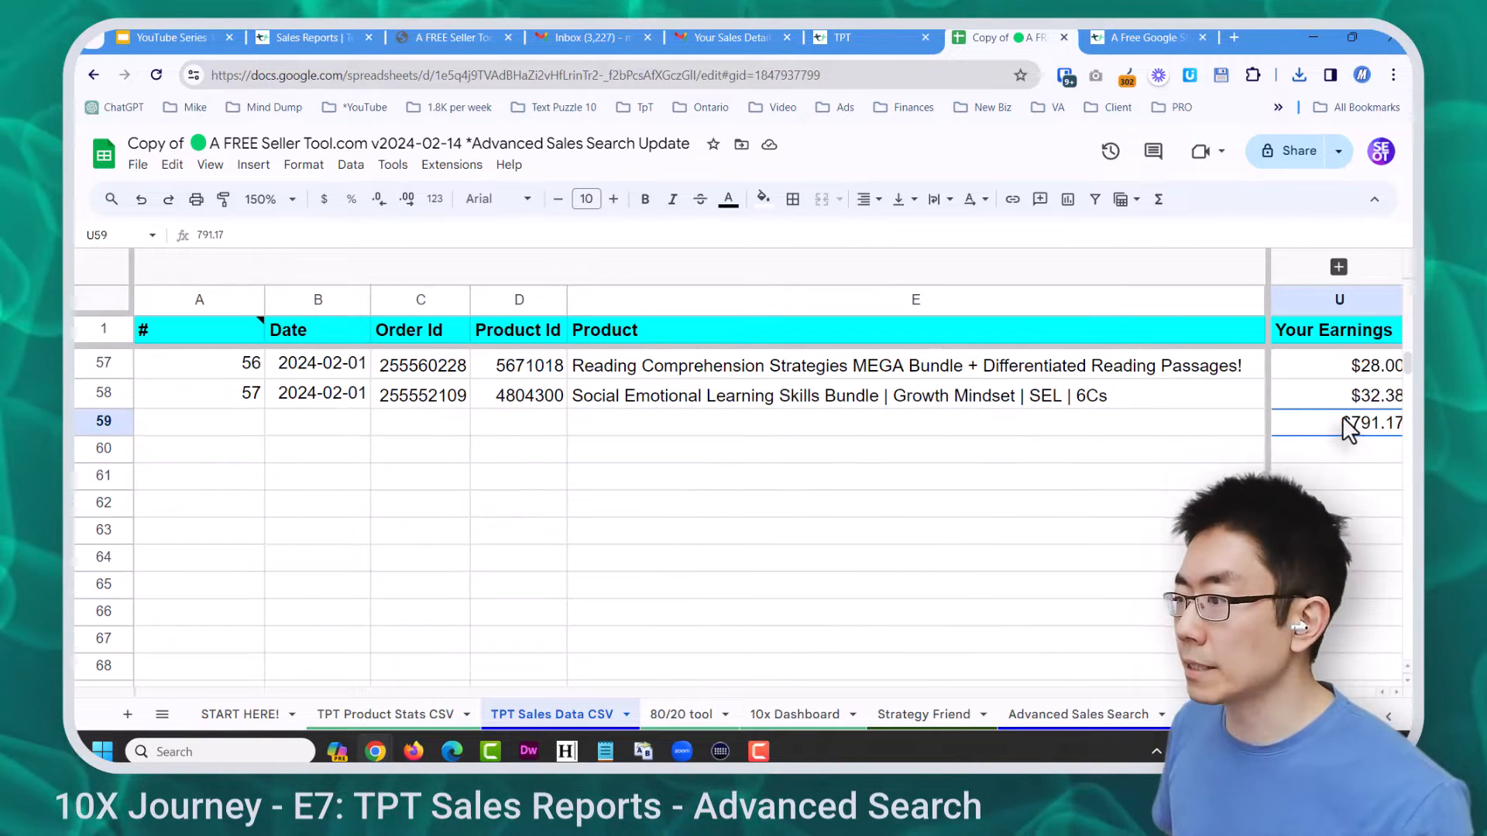
left_click(108, 420)
right_click(108, 421)
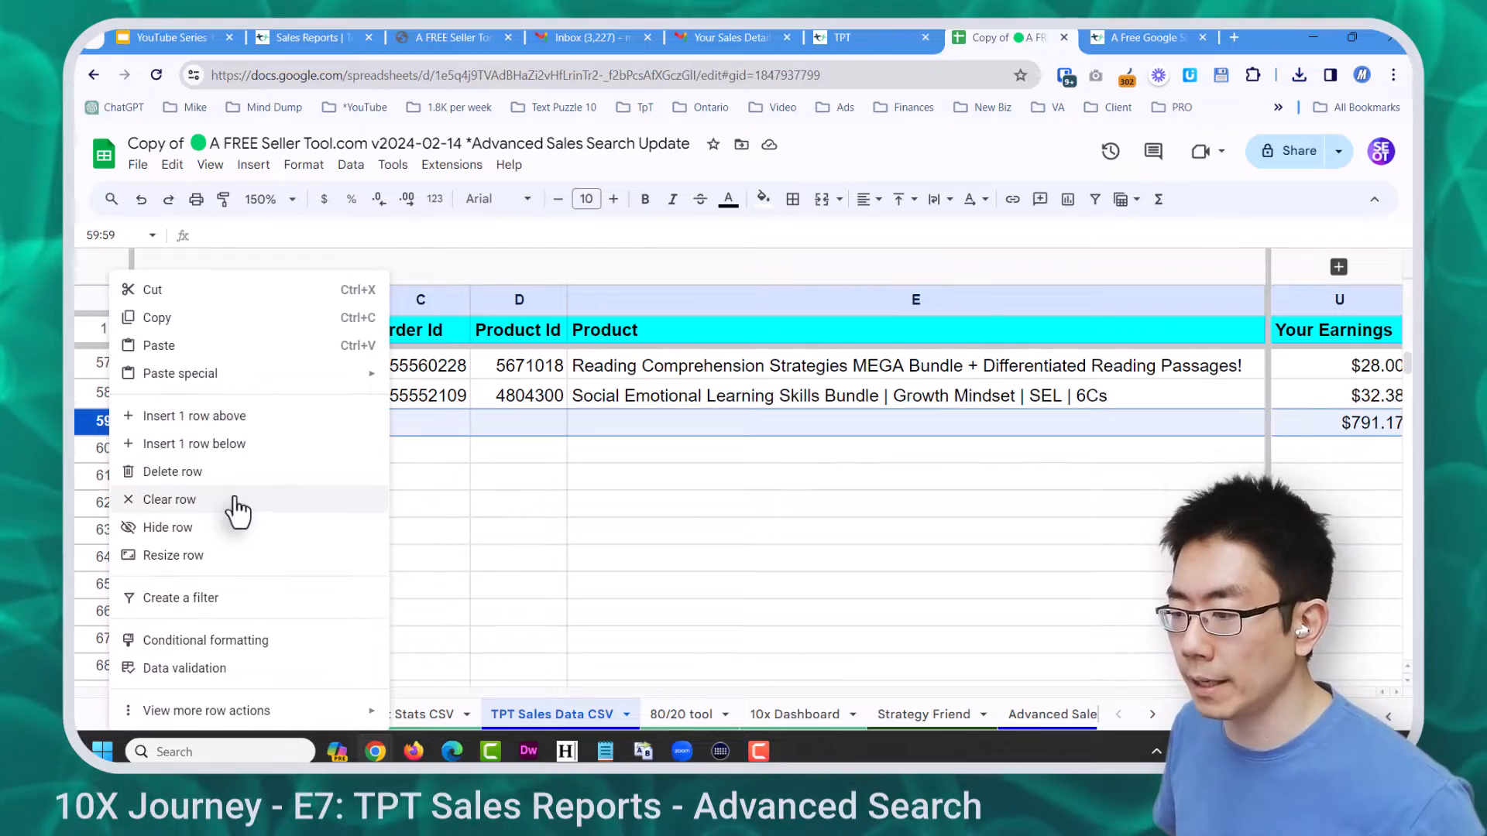
left_click(220, 478)
left_click(601, 500)
scroll(616, 499, "up", 15)
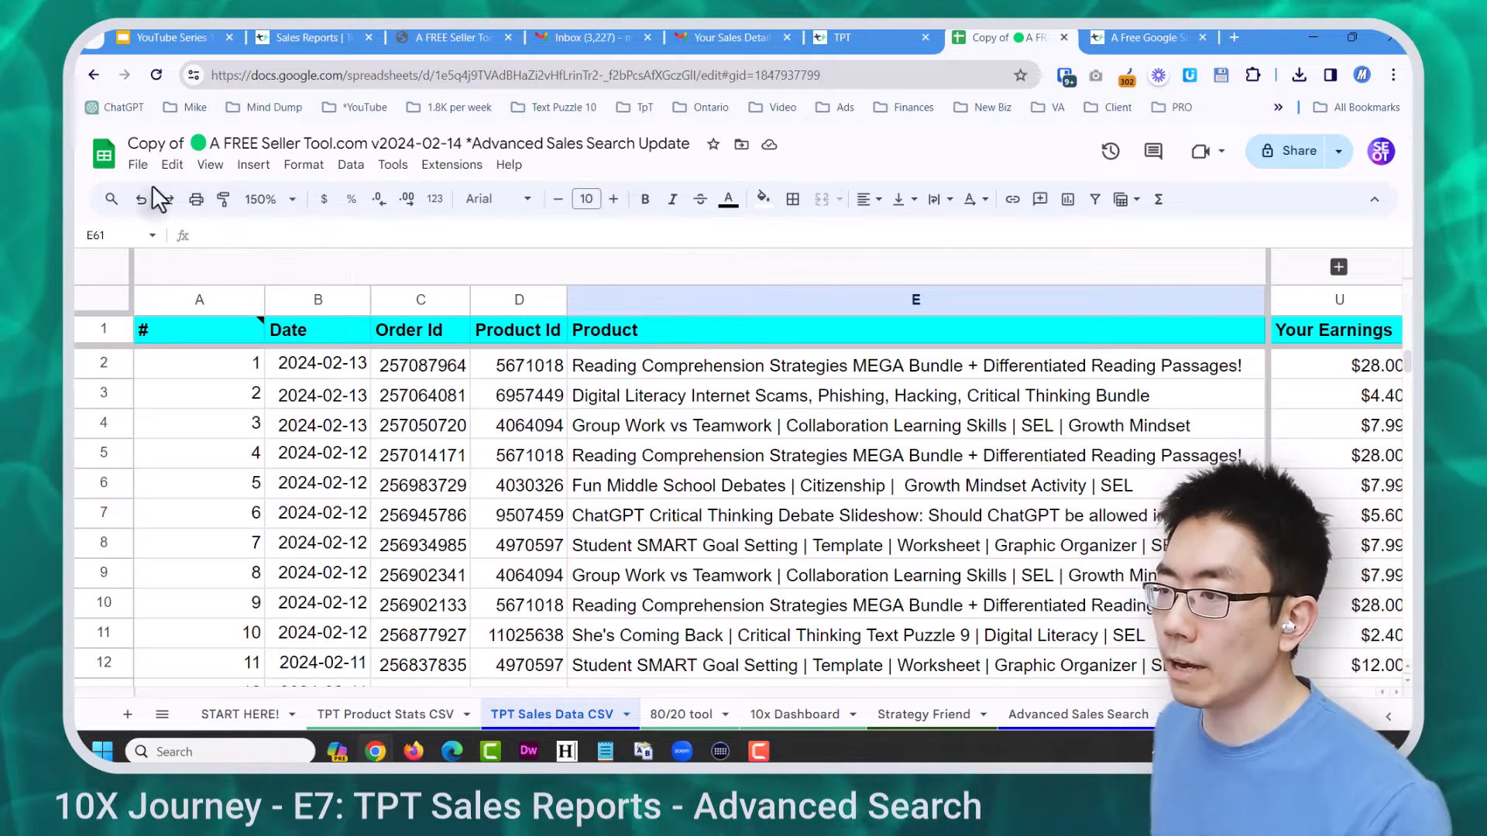
Confirm the subscription and make a copy of the FREE Seller Tool spreadsheet
left_click(138, 169)
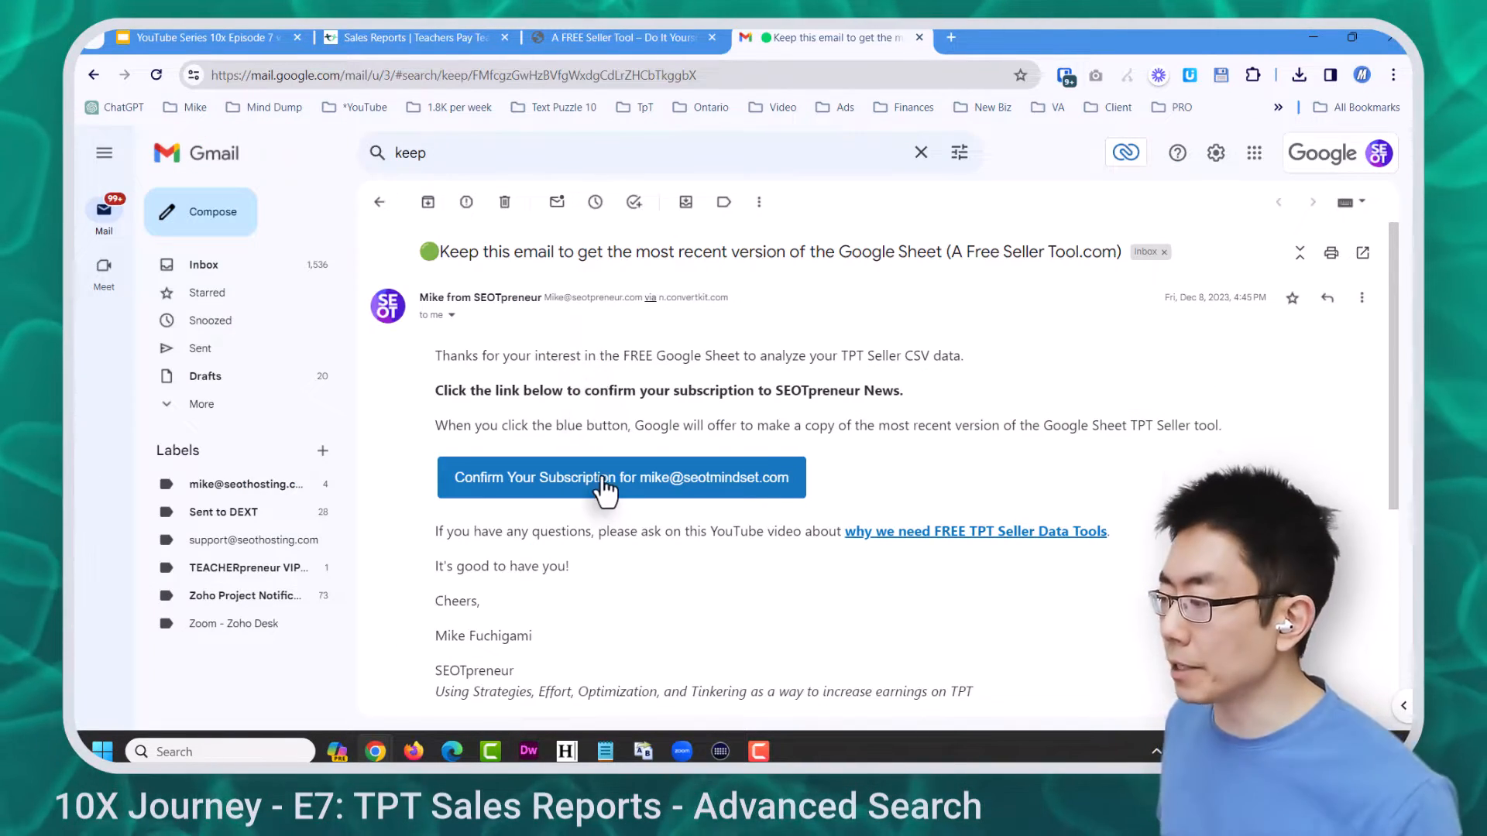
left_click(602, 478)
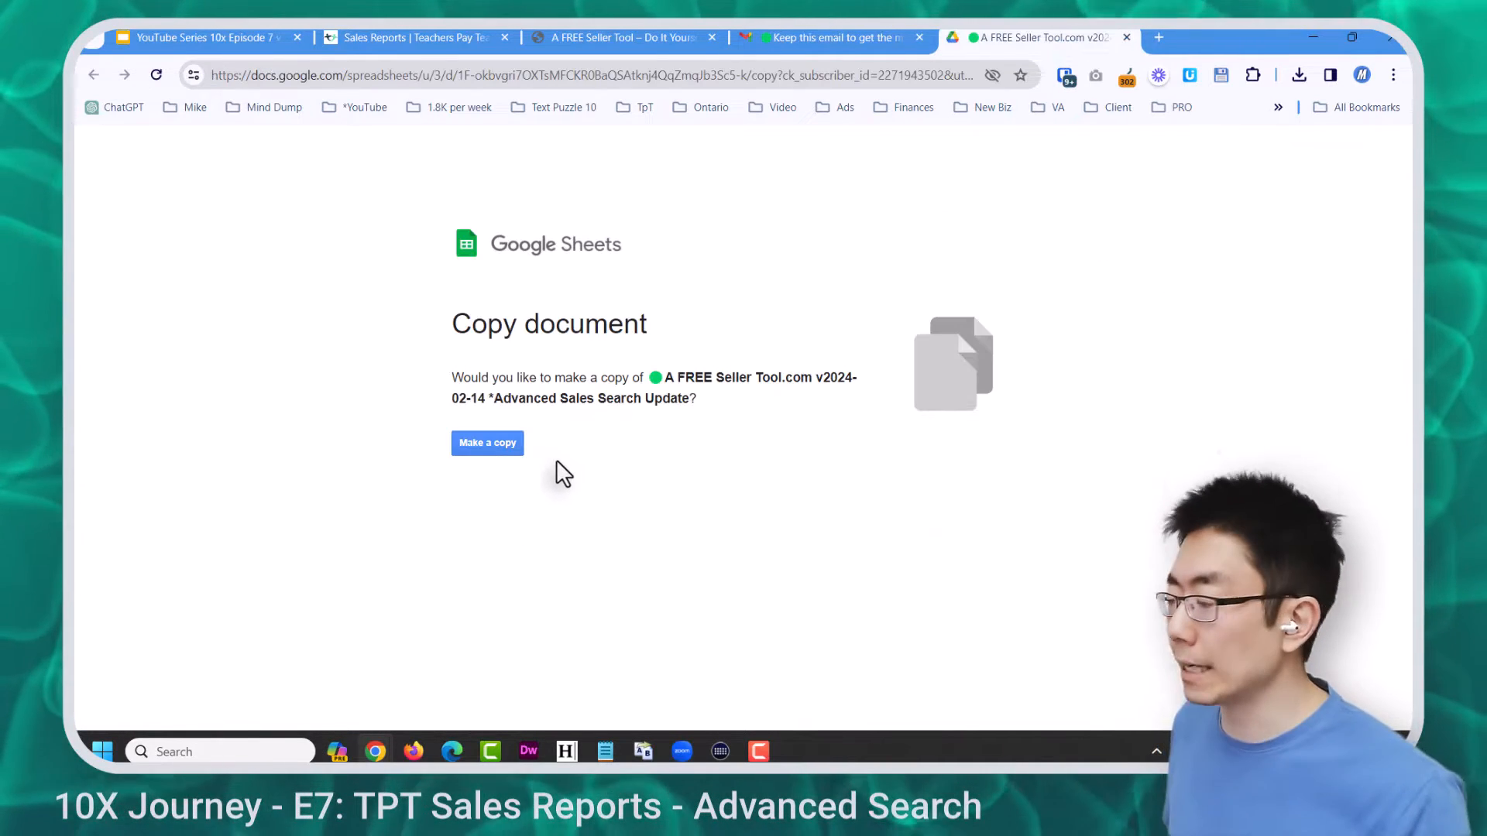
left_click(499, 443)
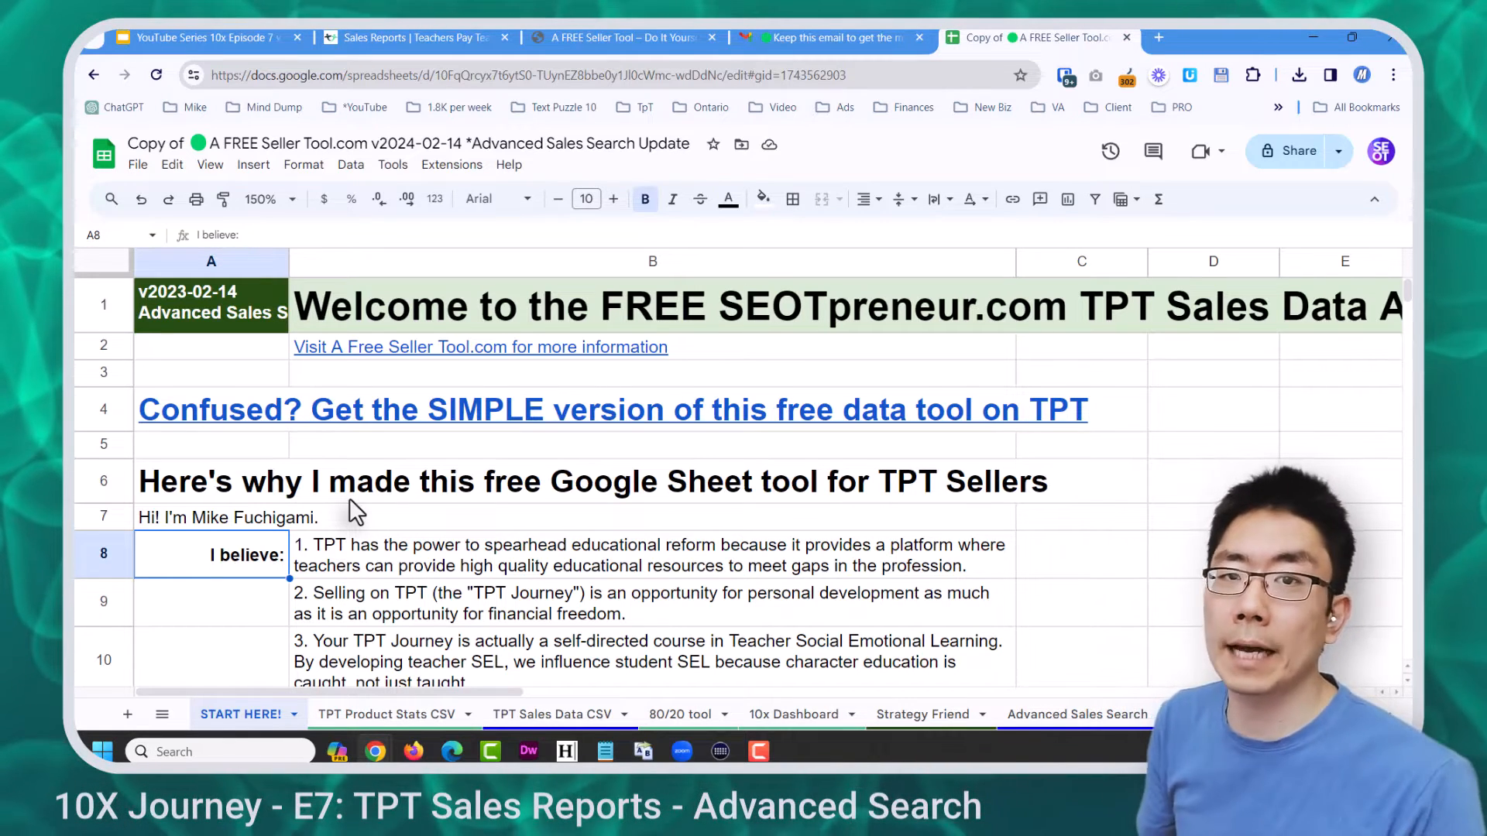
Open the Data Locker spreadsheet in a new tab on its TPT Sales Data CSV sheet
left_click(192, 108)
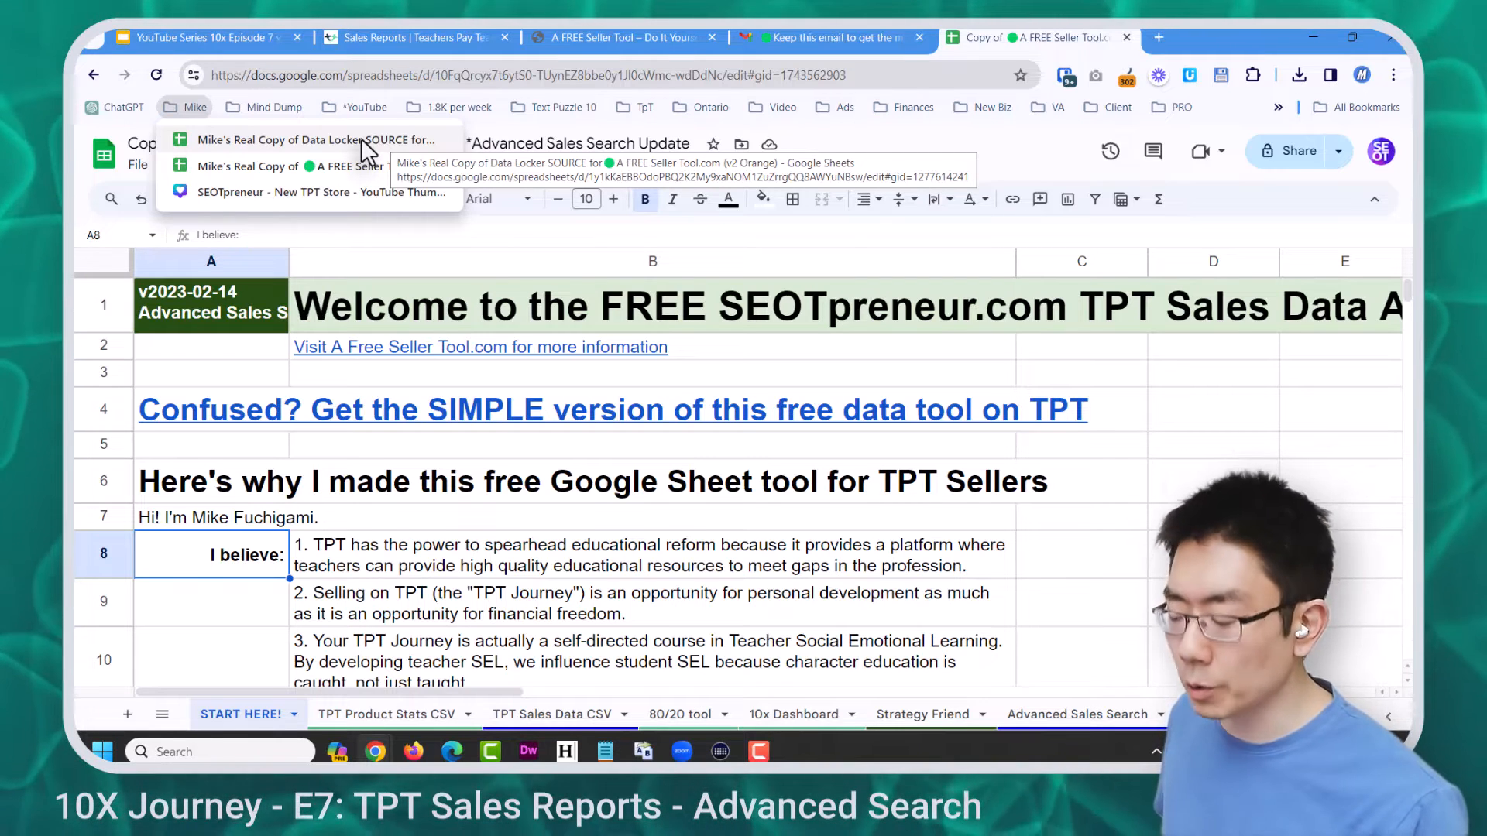
middle_click(362, 140)
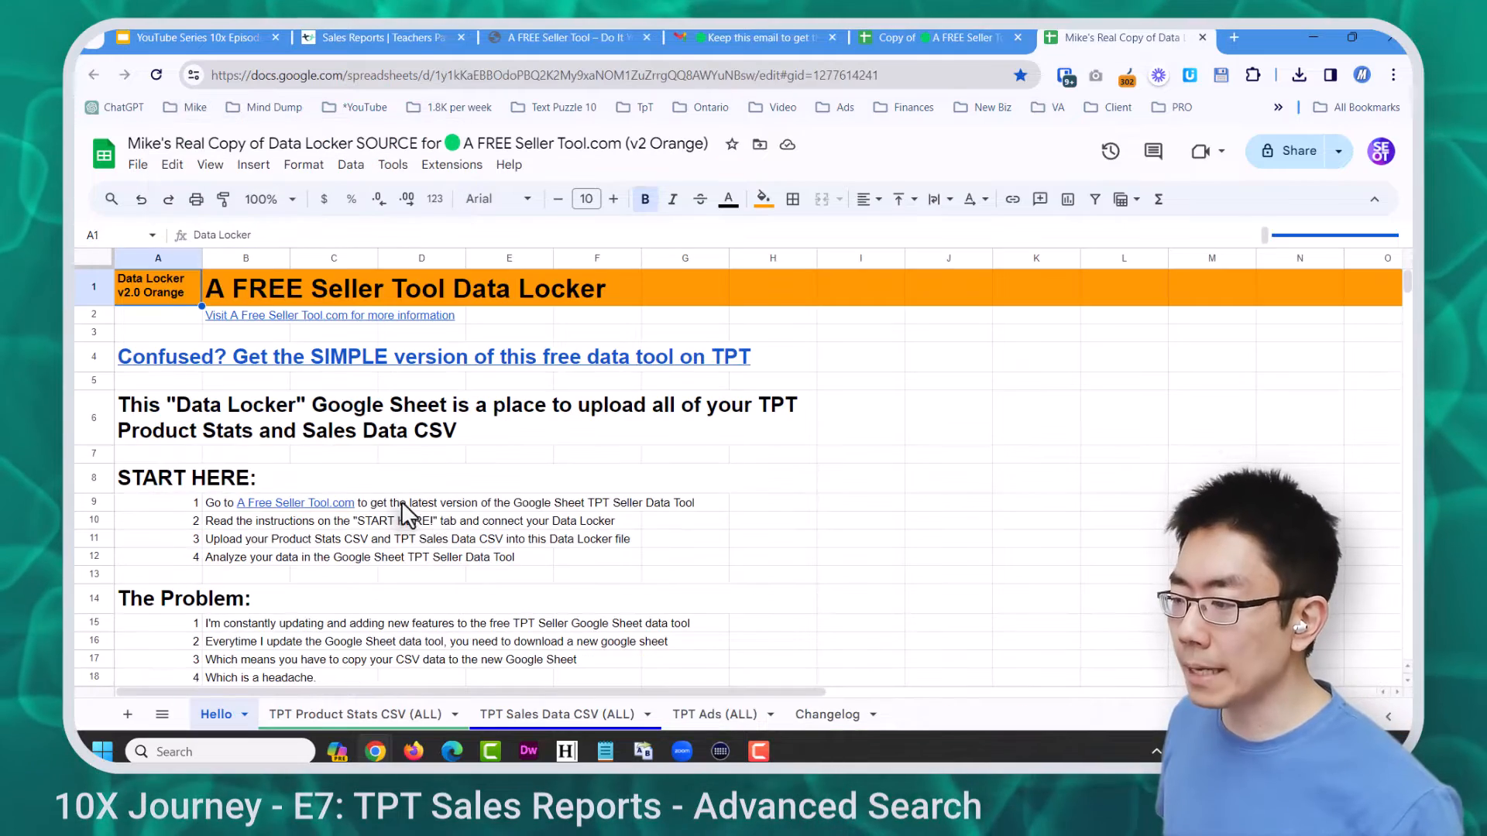
left_click(557, 714)
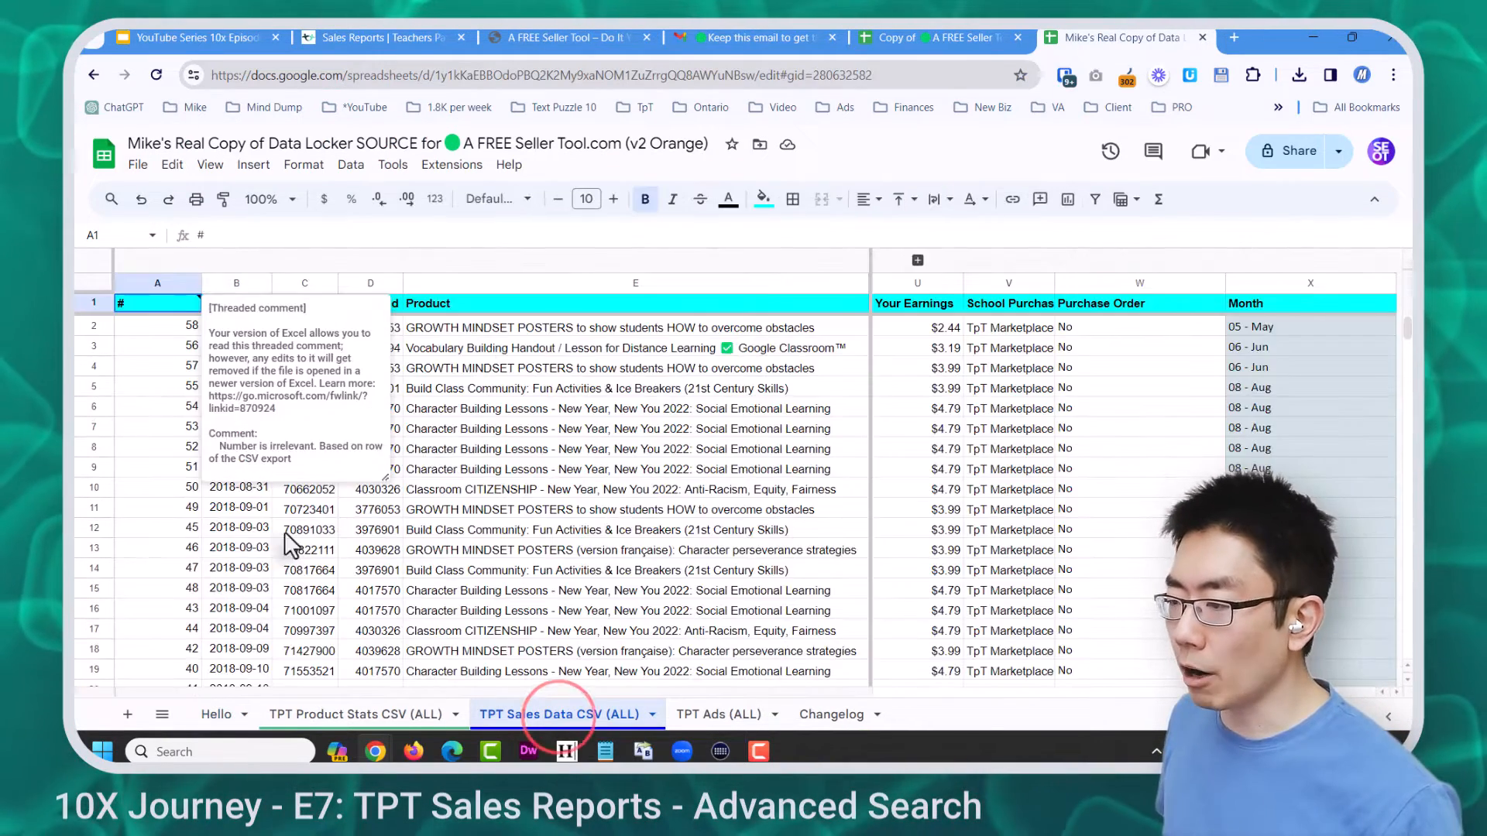
Move to the first empty row below the last sale at row 6160 and start a file import
left_click(435, 570)
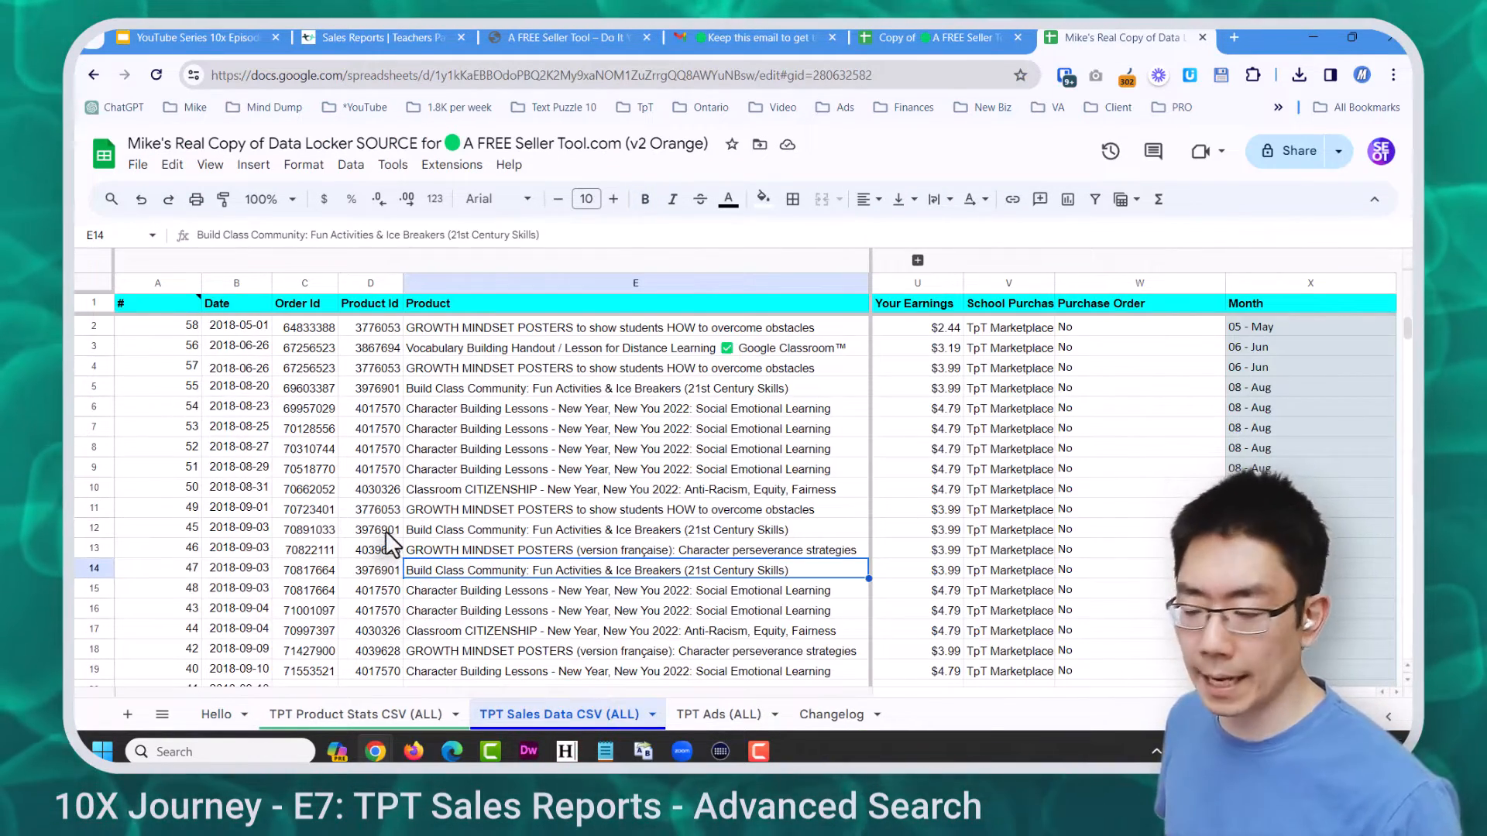
left_click(695, 488)
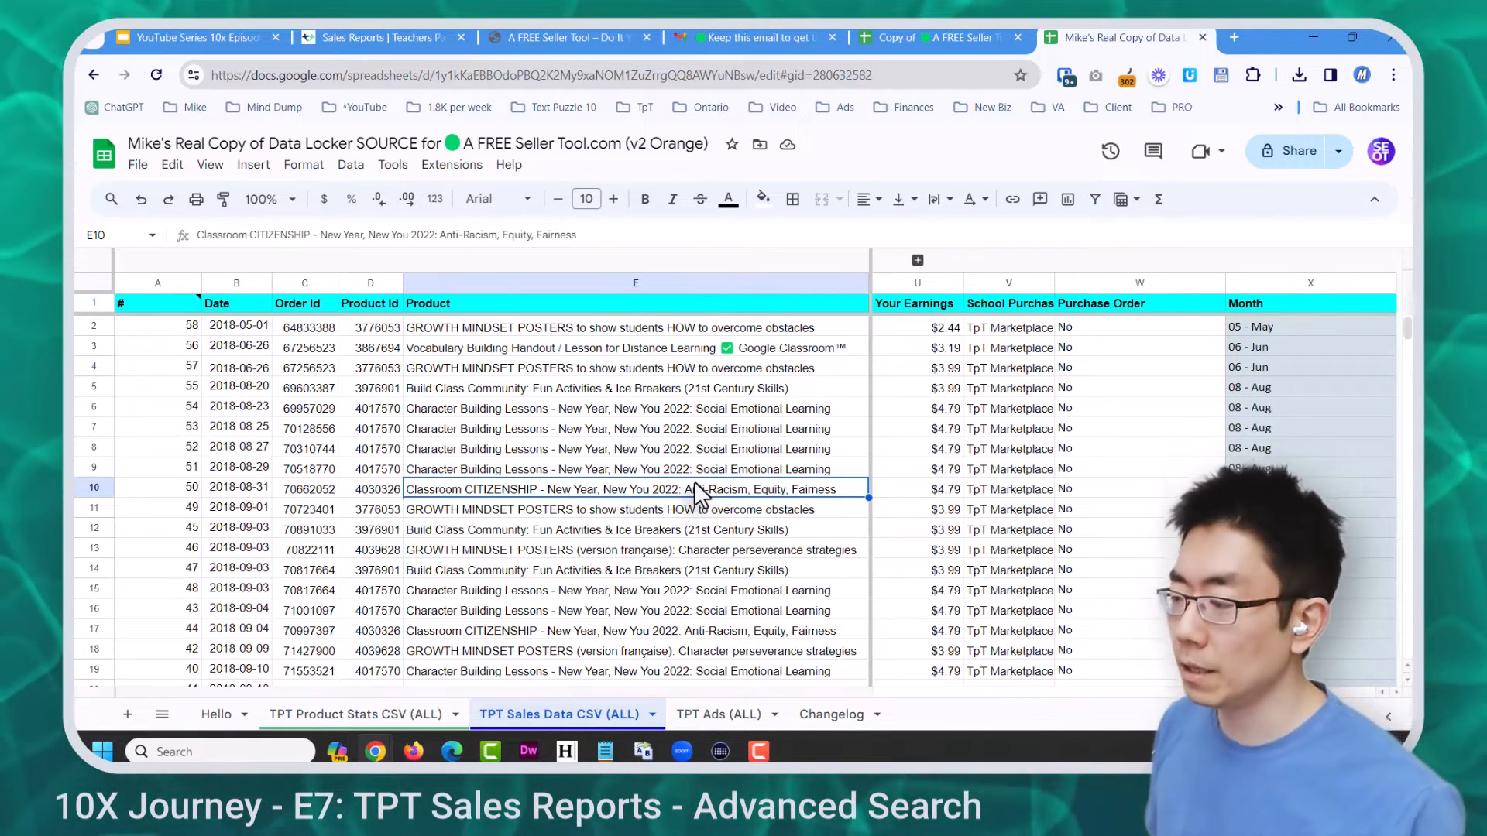
key("Left")
key("ctrl+Down")
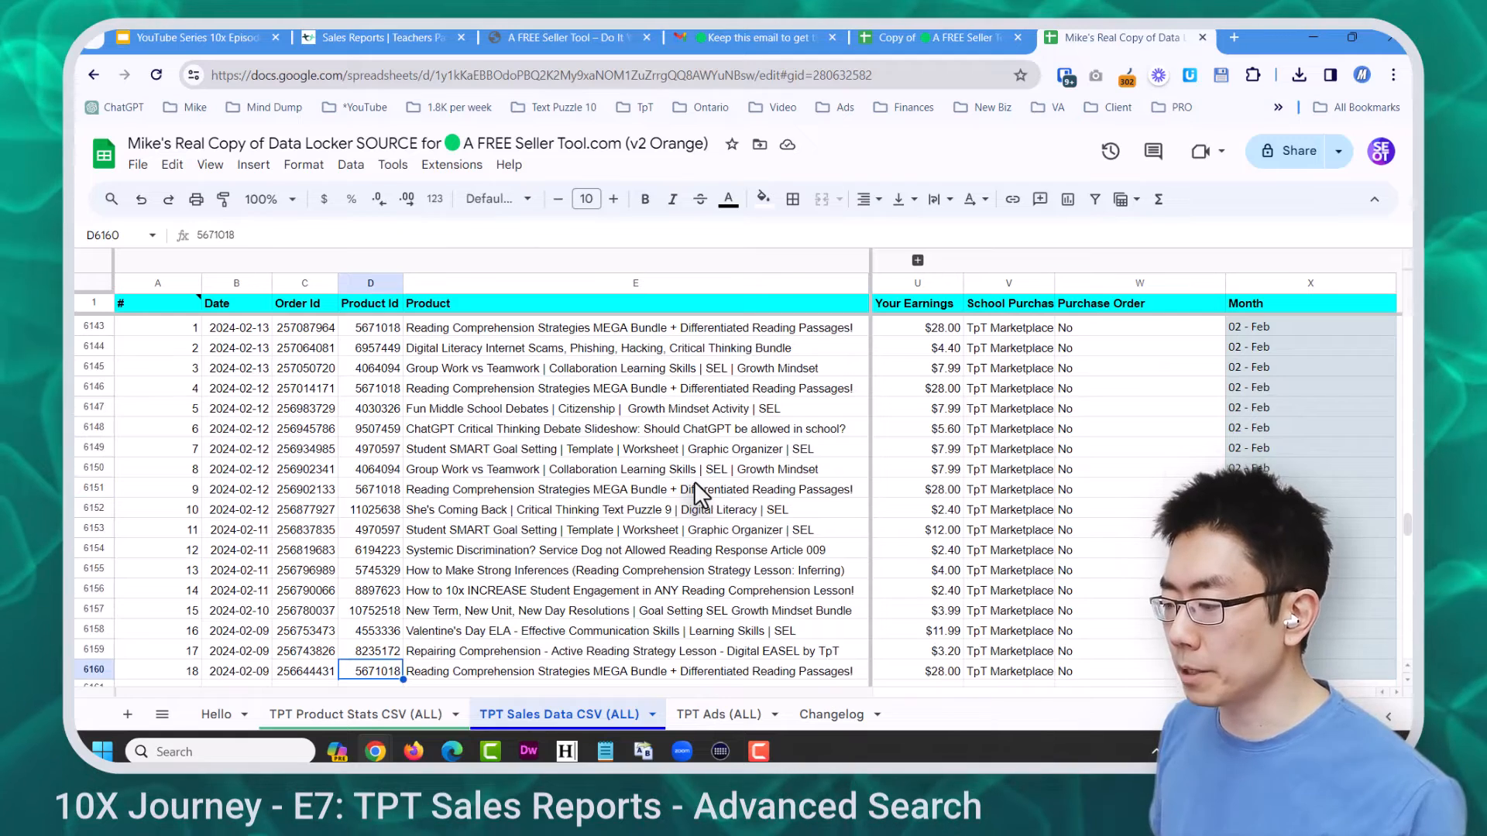
key("Down")
key("Down")
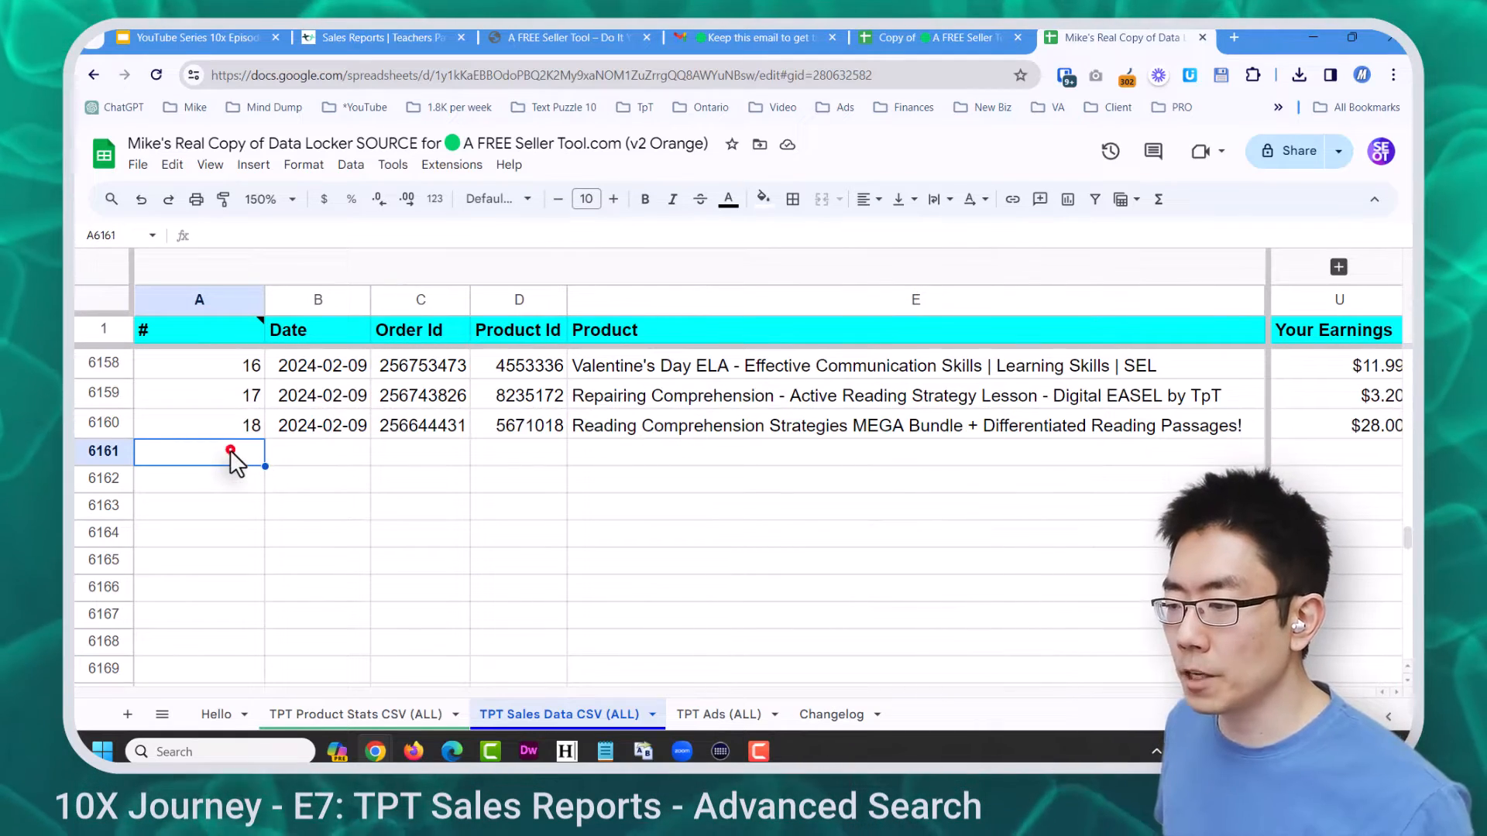
left_click(138, 164)
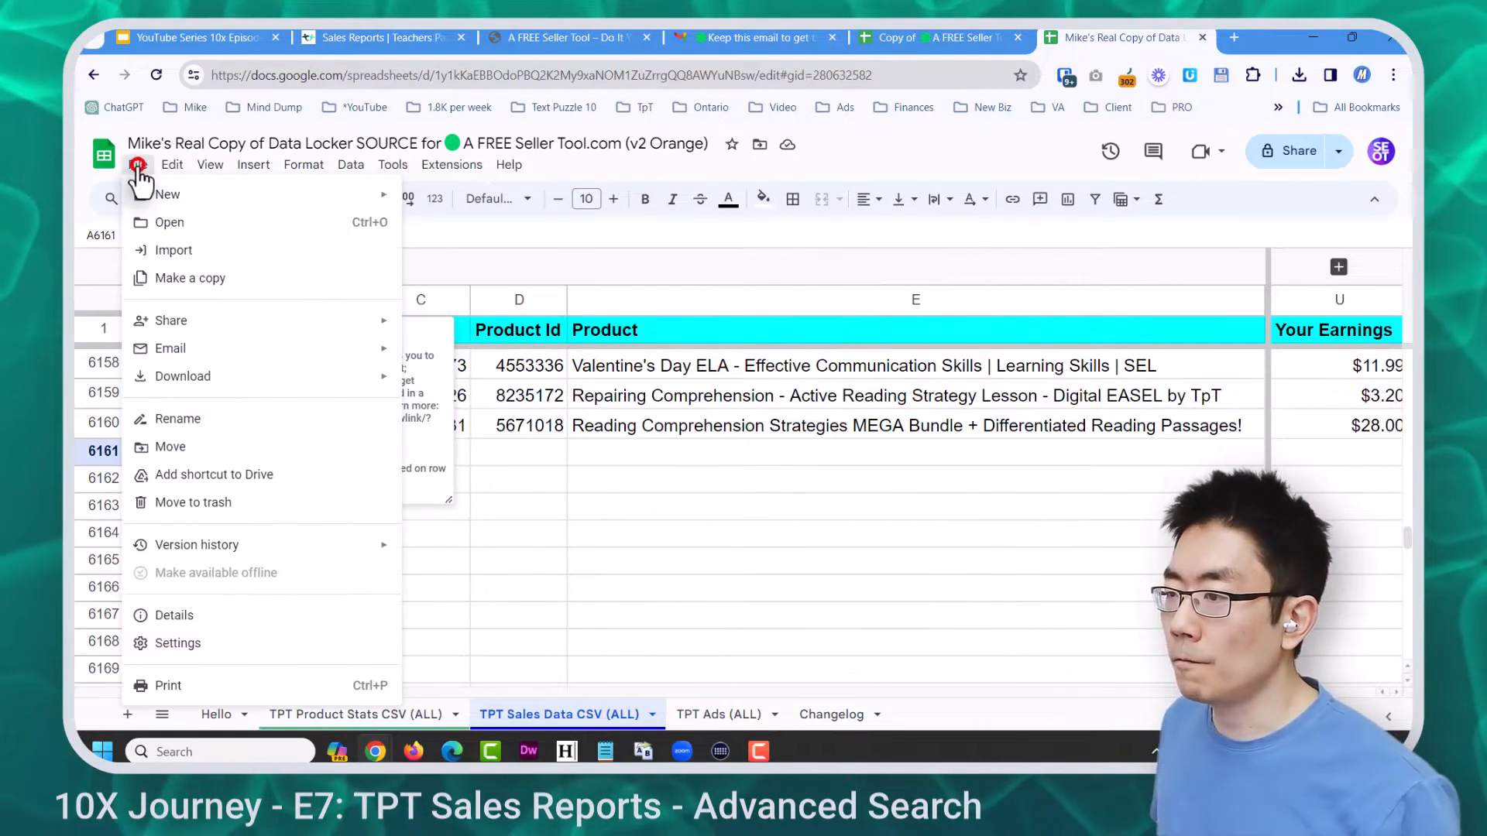
left_click(186, 250)
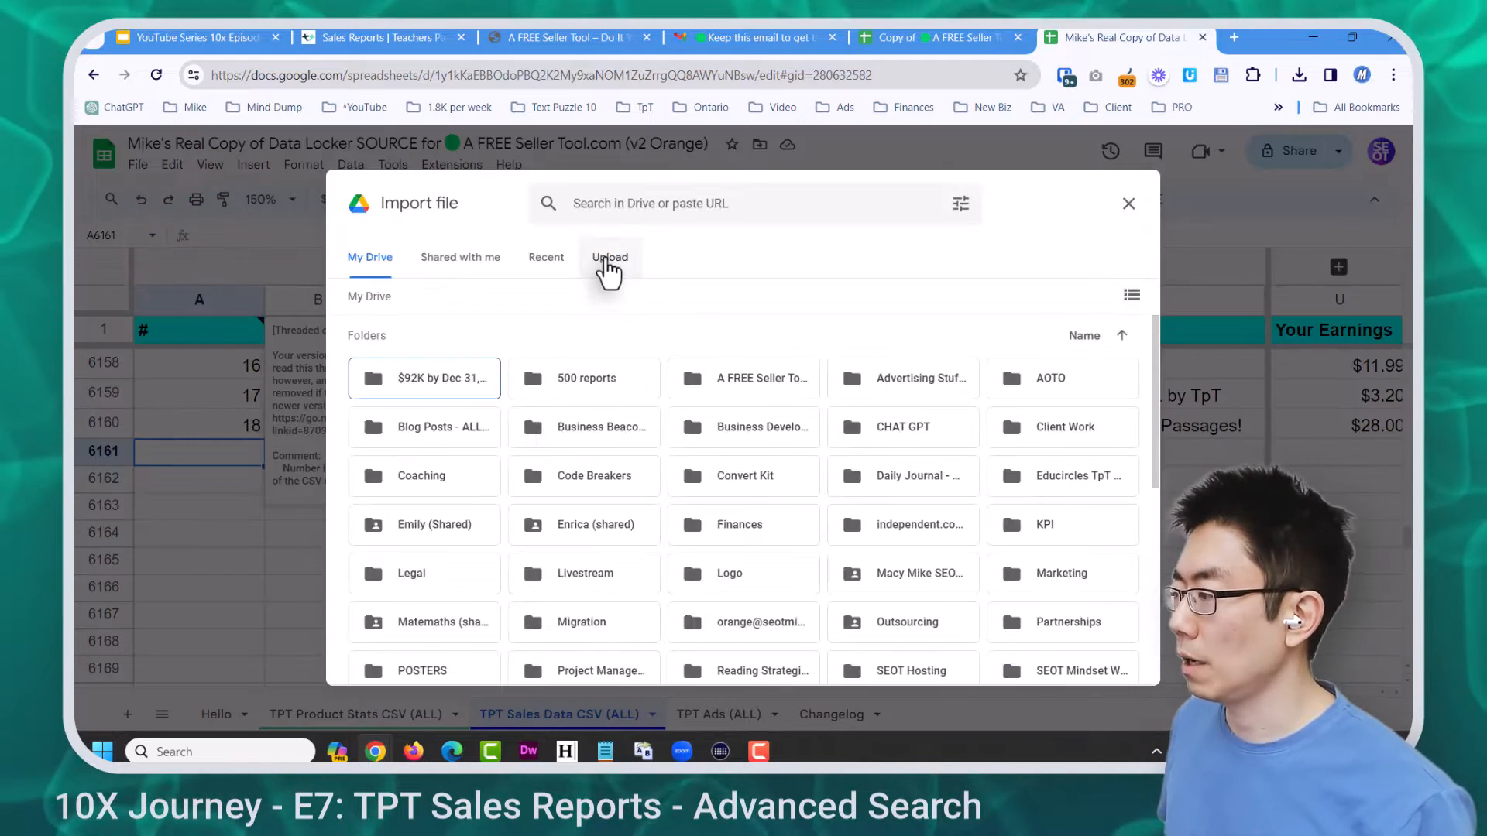
Upload sales_report_20240201_20240214.csv and import it at the selected cell, row 6161
left_click(609, 259)
left_click(722, 542)
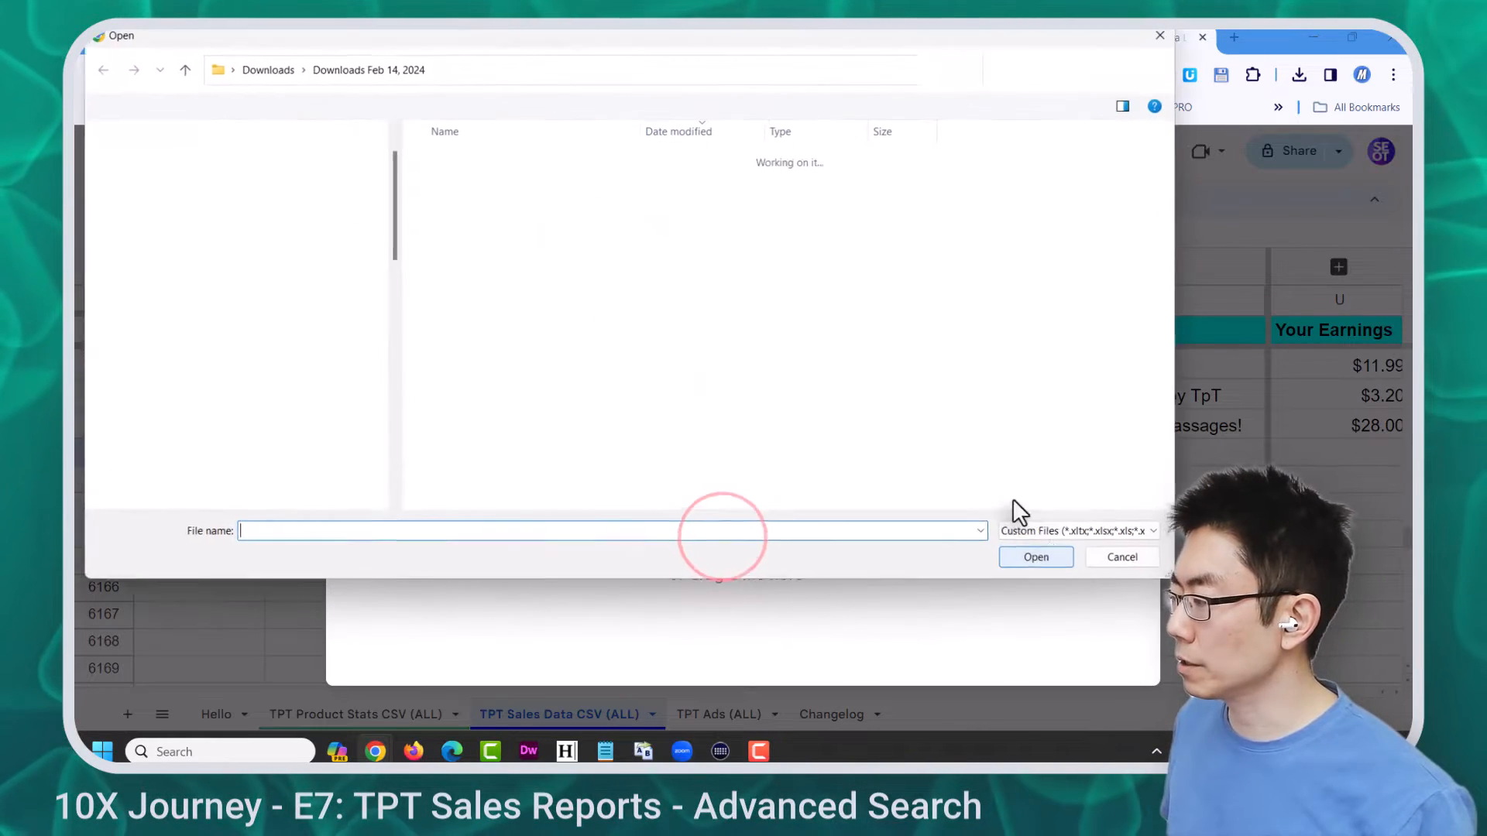
left_click(533, 181)
double_click(533, 183)
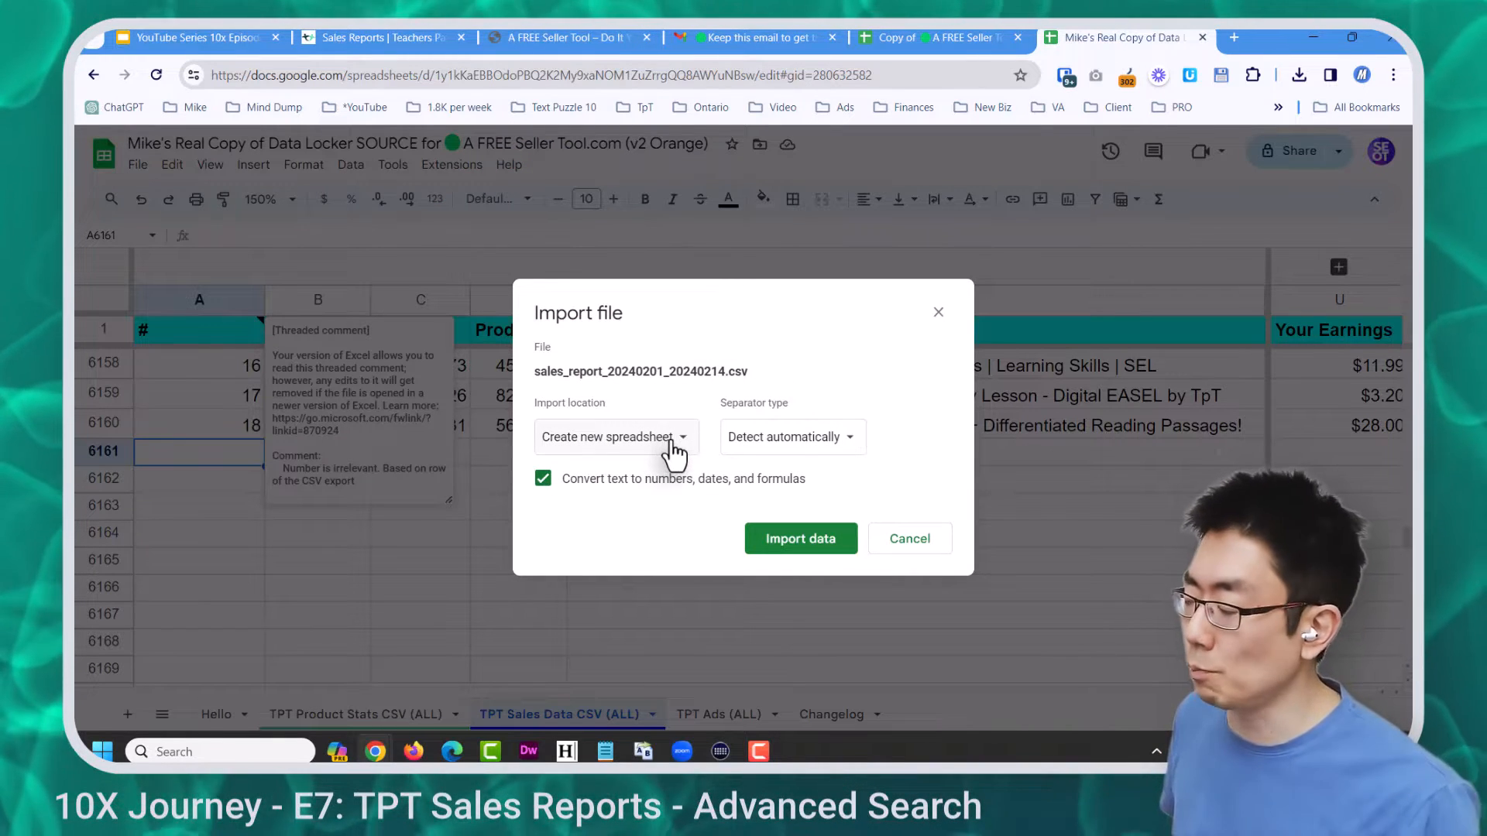
left_click(689, 439)
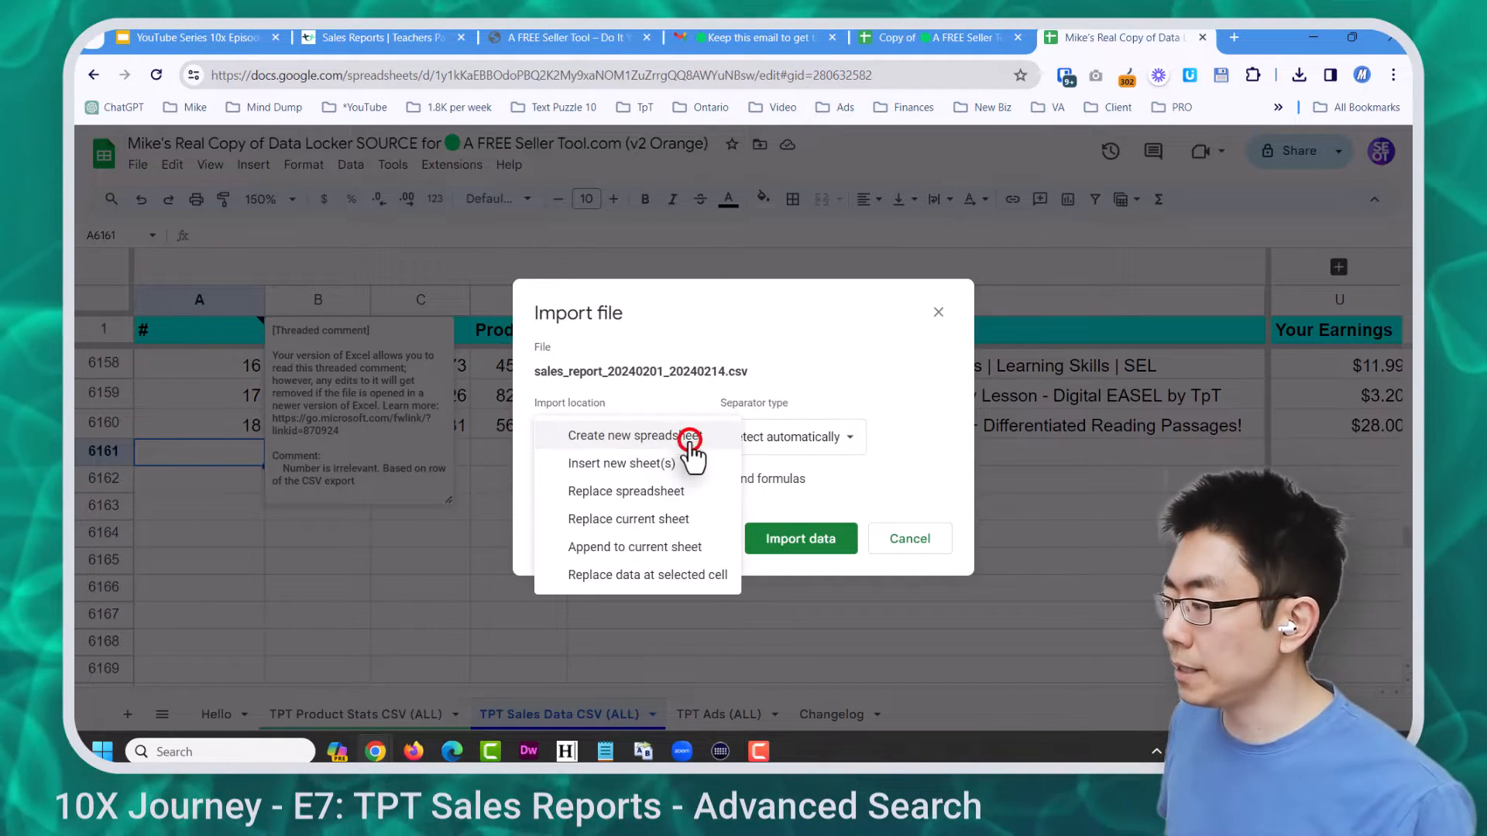
left_click(686, 574)
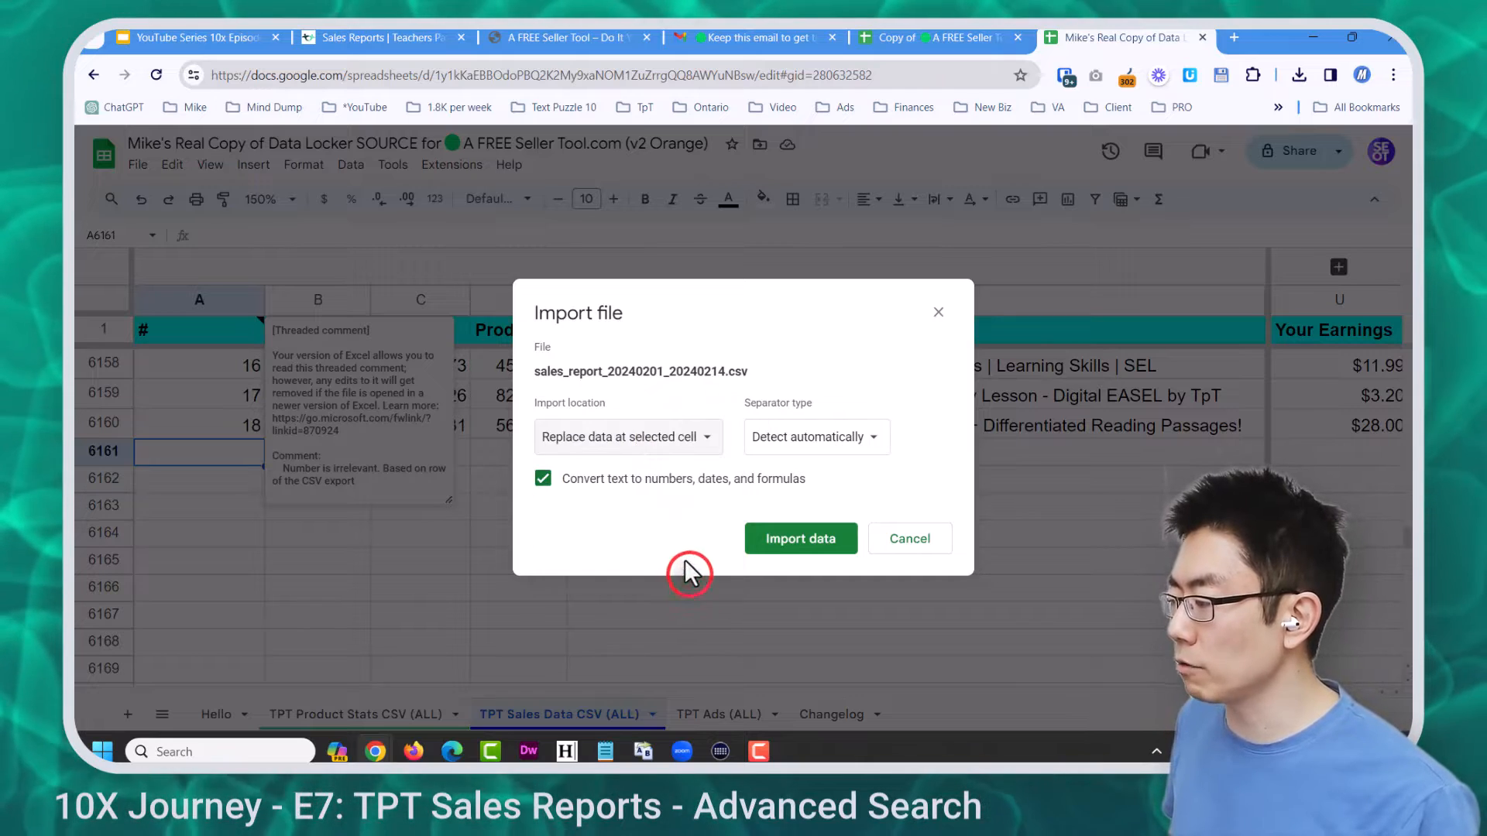
left_click(778, 536)
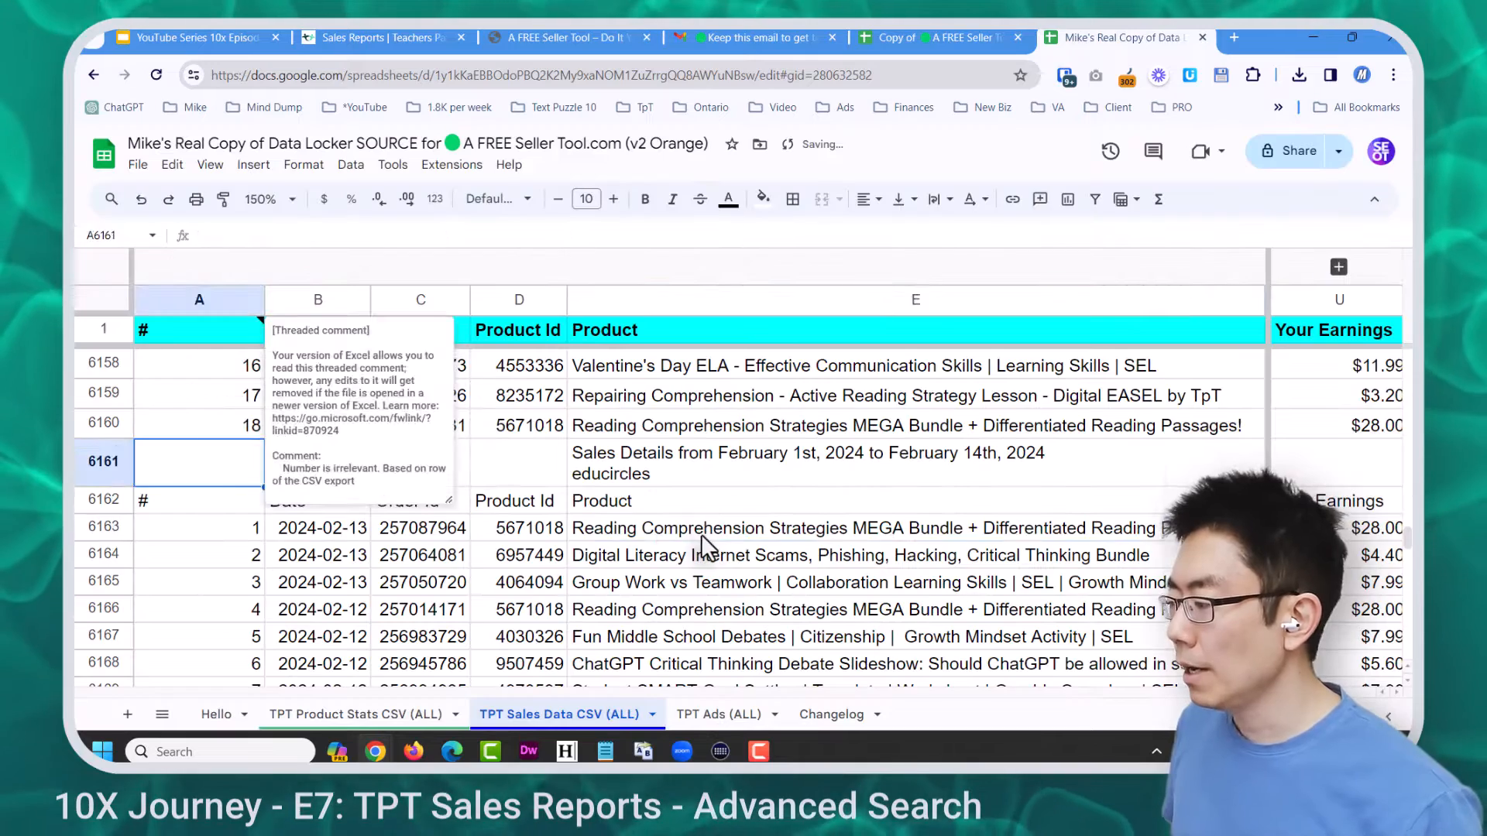
left_click(700, 533)
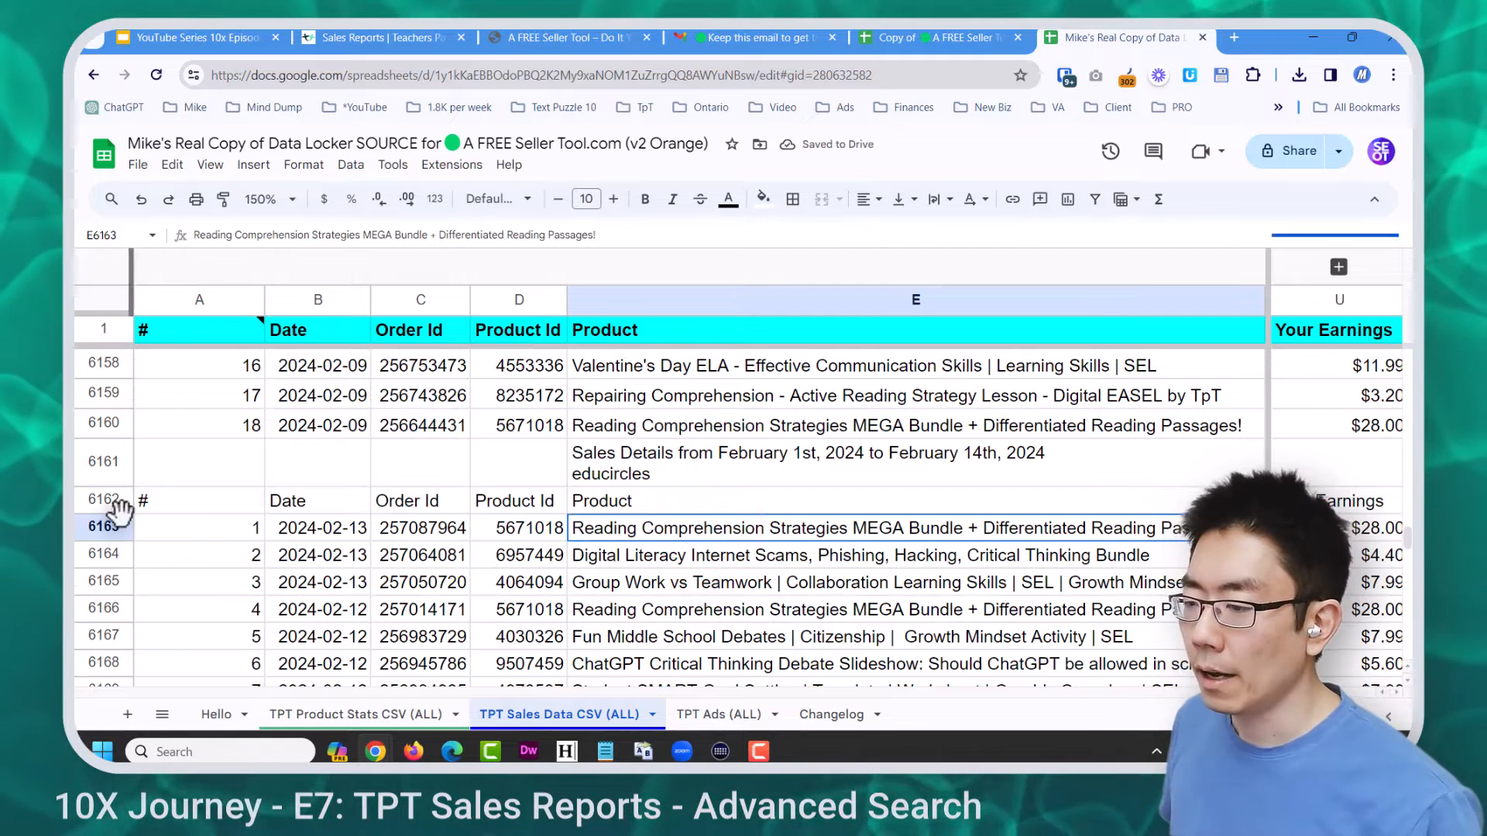
Delete the imported title and header rows 6161–6162
left_click_drag(103, 501, 104, 457)
right_click(104, 456)
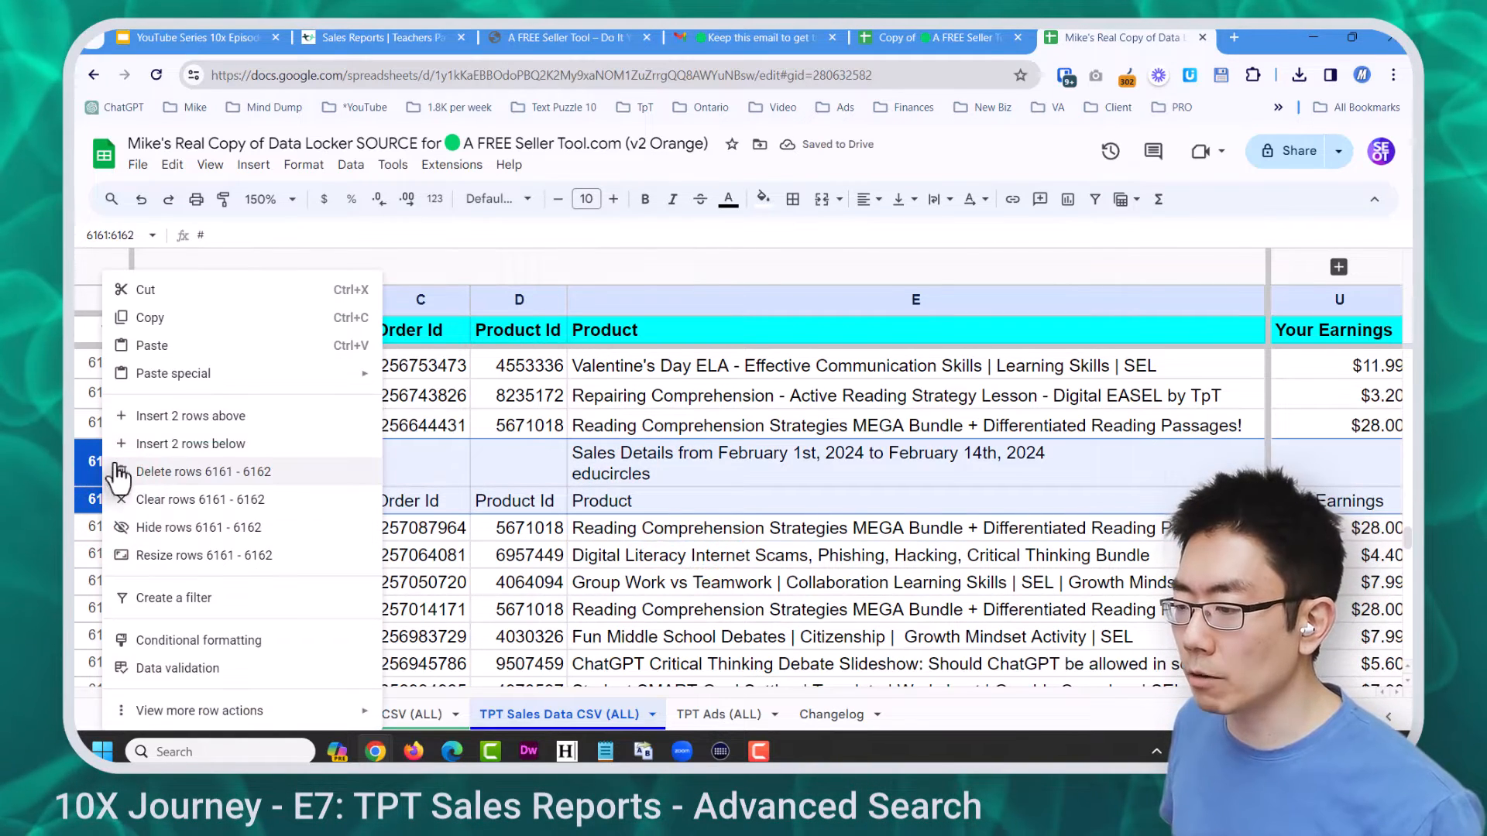
left_click(188, 473)
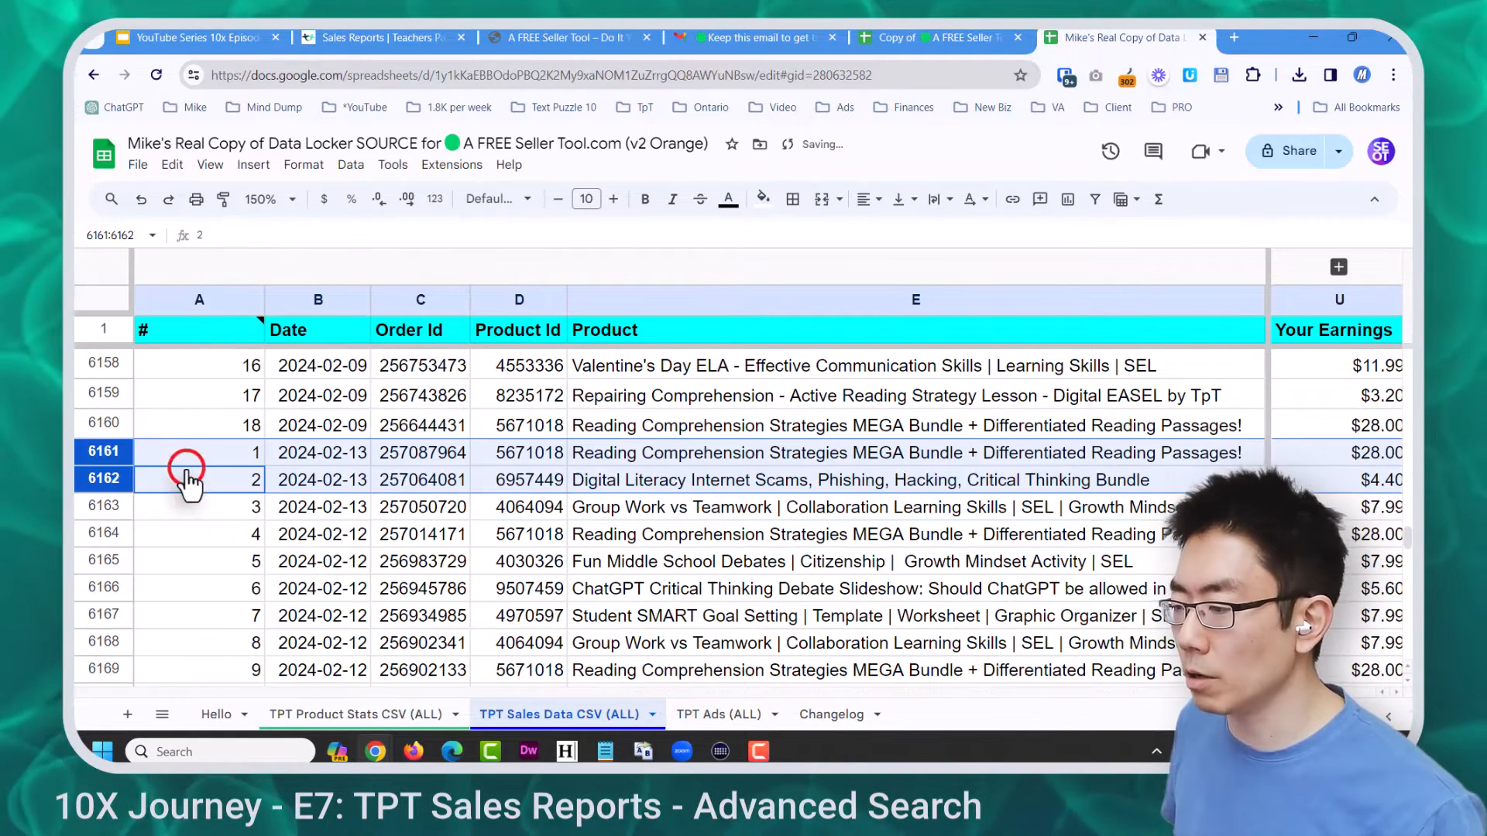
Delete the imported $791.17 earnings total row 6218
left_click(242, 504)
key("ctrl+Down")
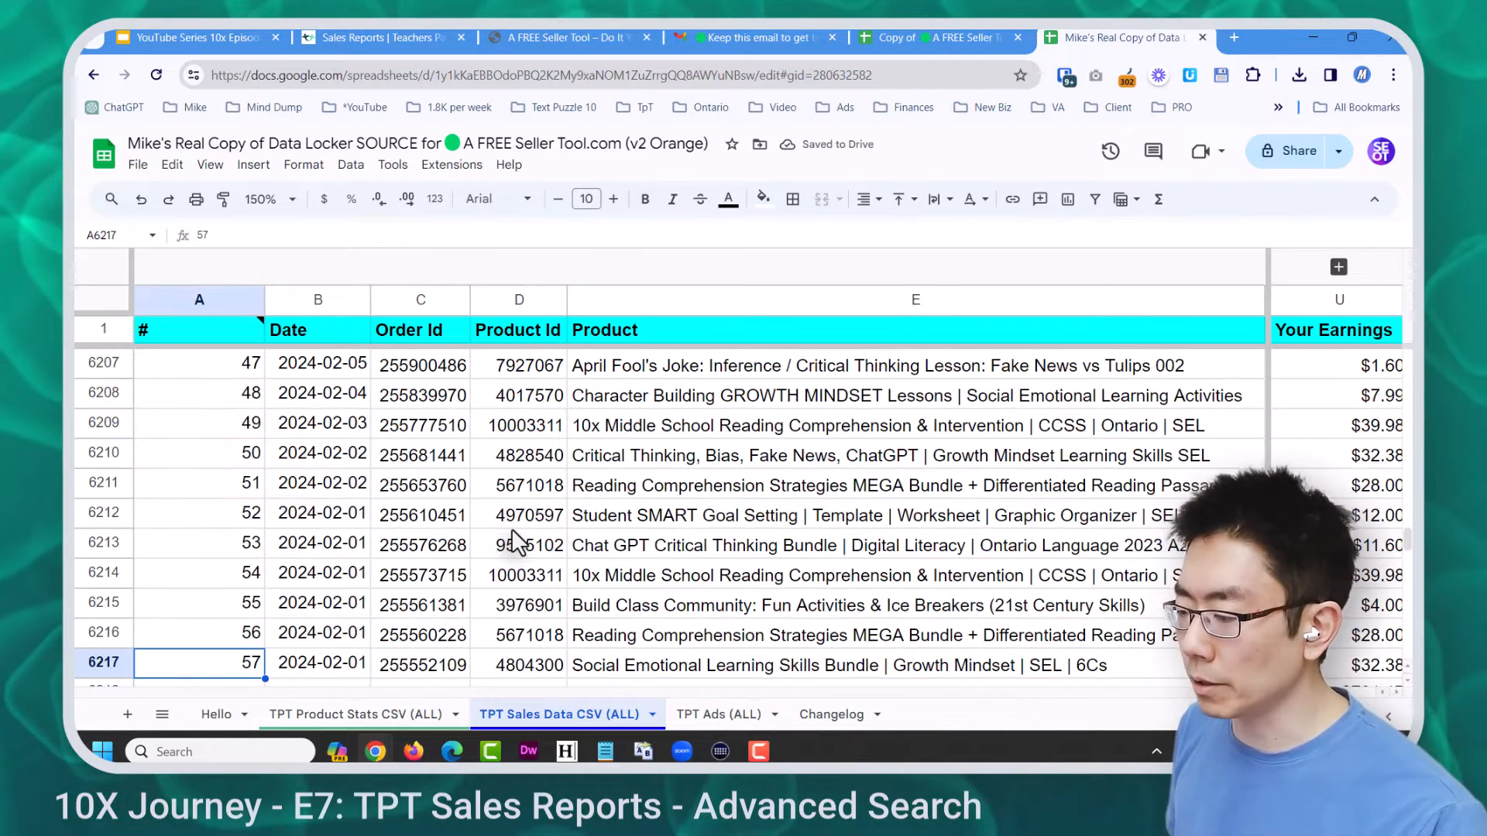
key("Down")
key("Down")
scroll(511, 528, "down", 3)
left_click(1313, 425)
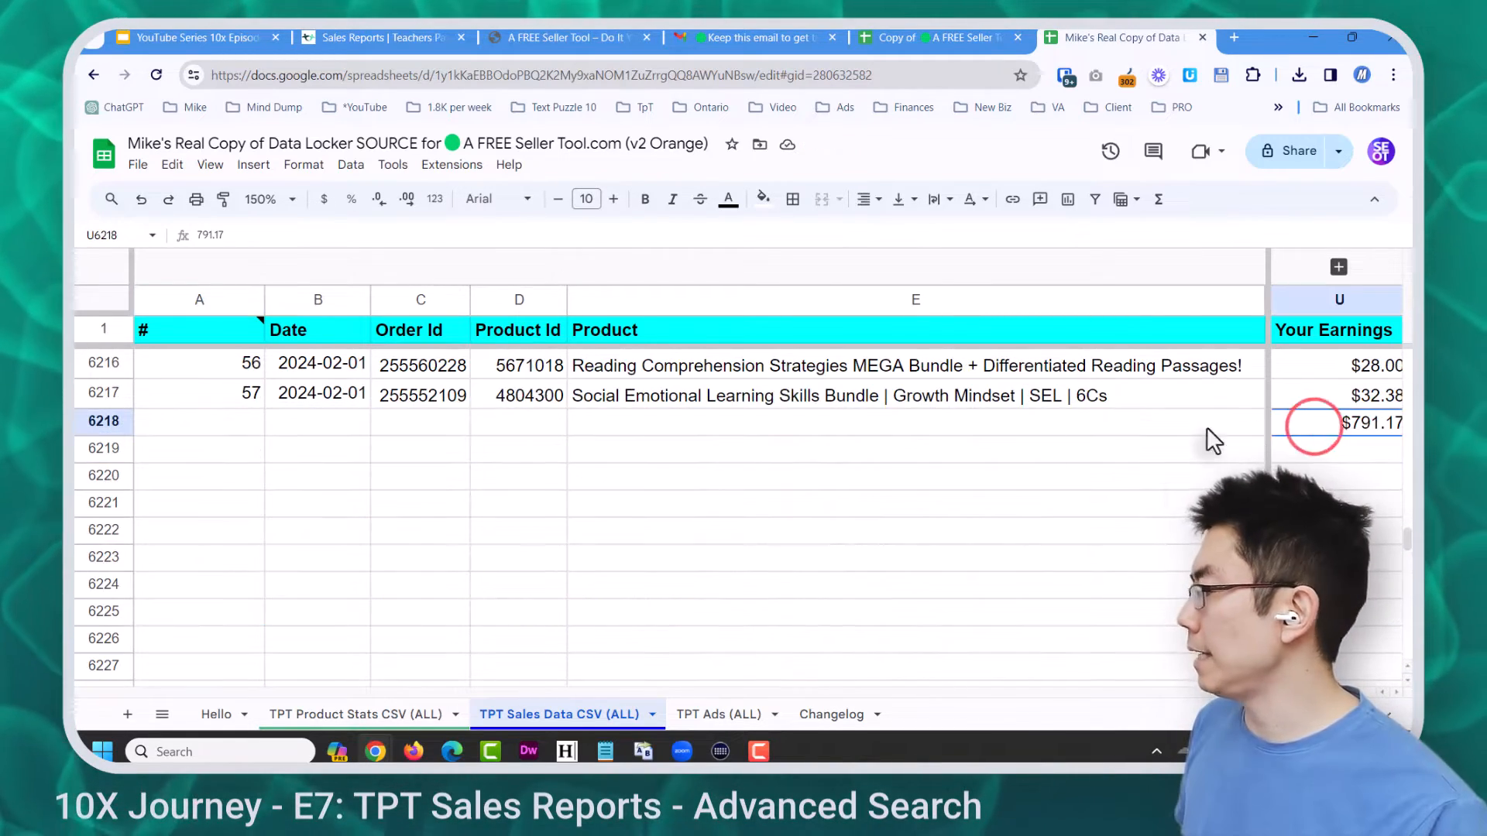
left_click(104, 421)
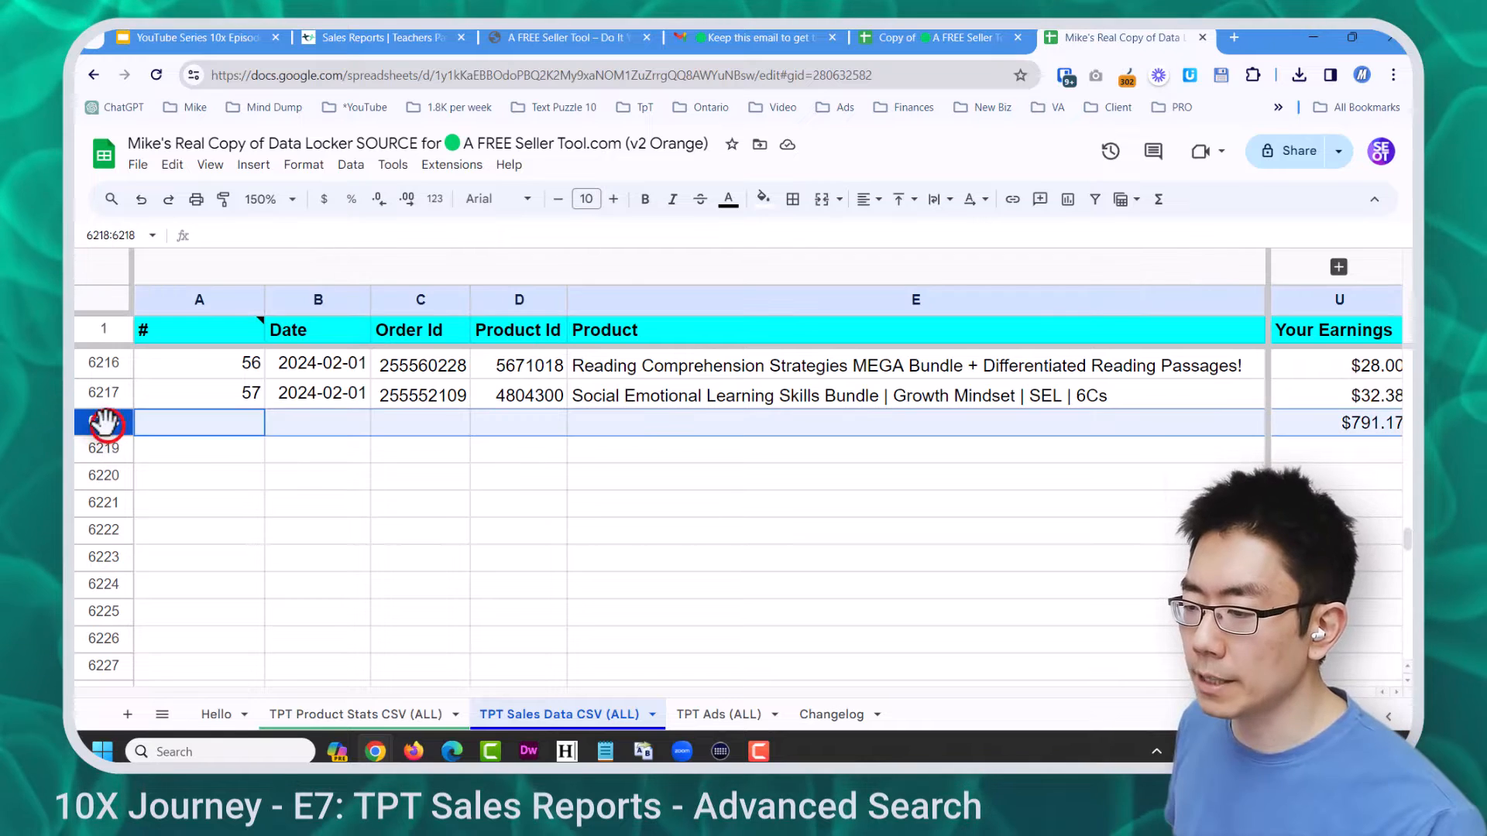
right_click(104, 421)
left_click(166, 473)
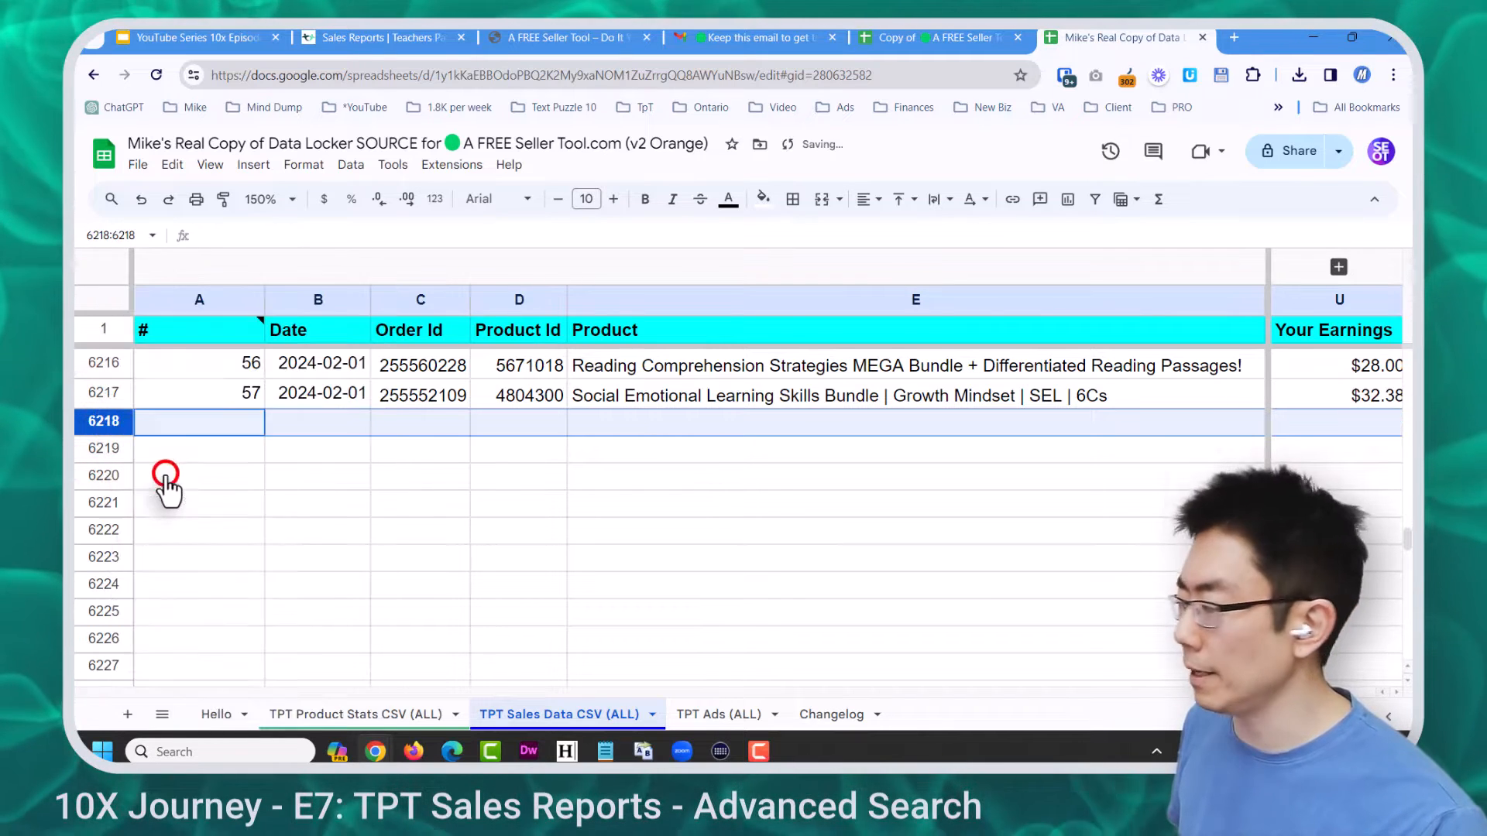
left_click(399, 395)
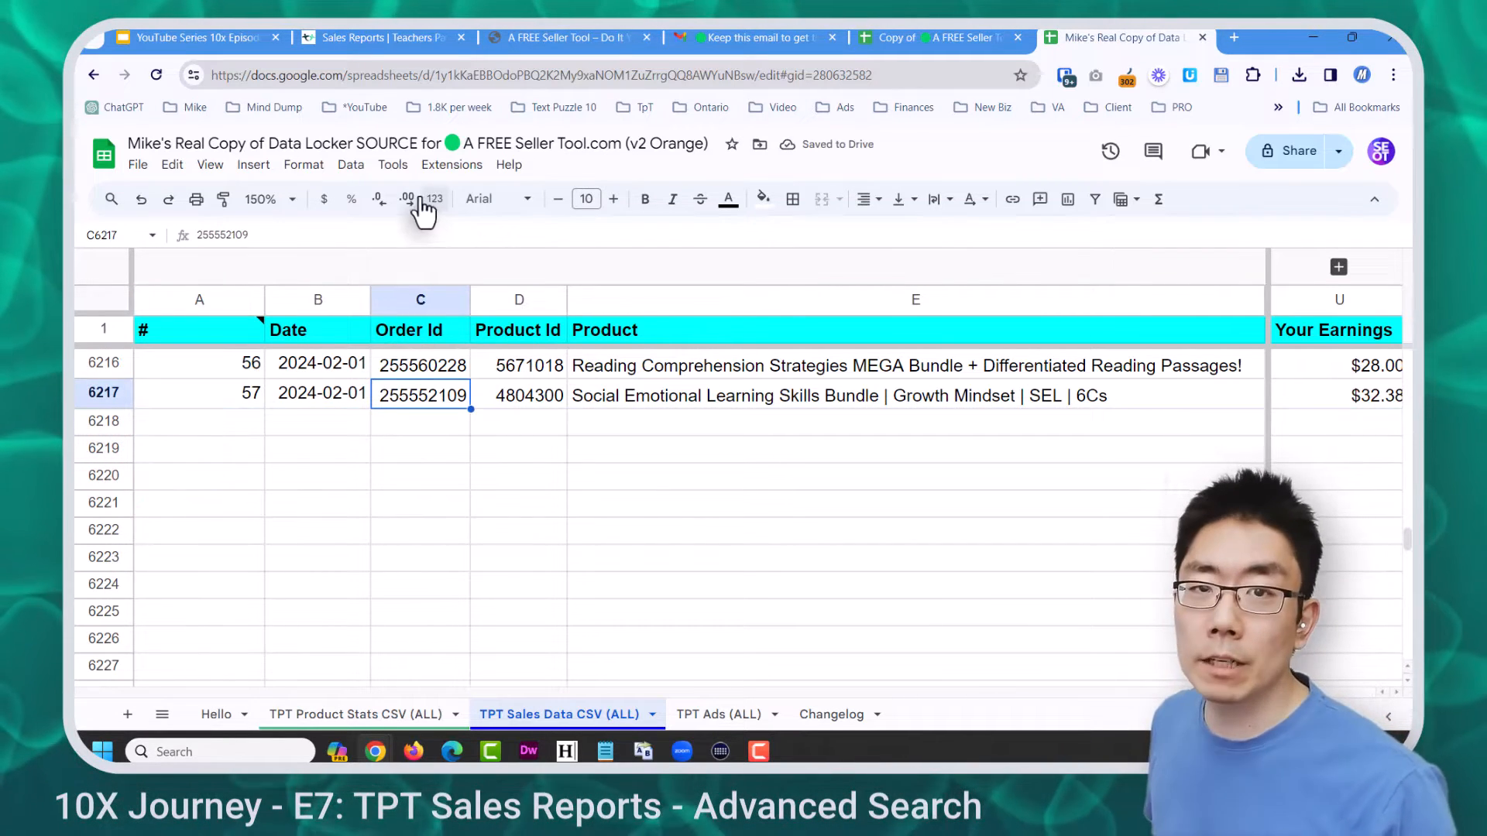
left_click(351, 164)
Remove duplicates with a header row, matching Date, Order Id, Product Id and Your Earnings, deleting 57 rows
left_click(498, 554)
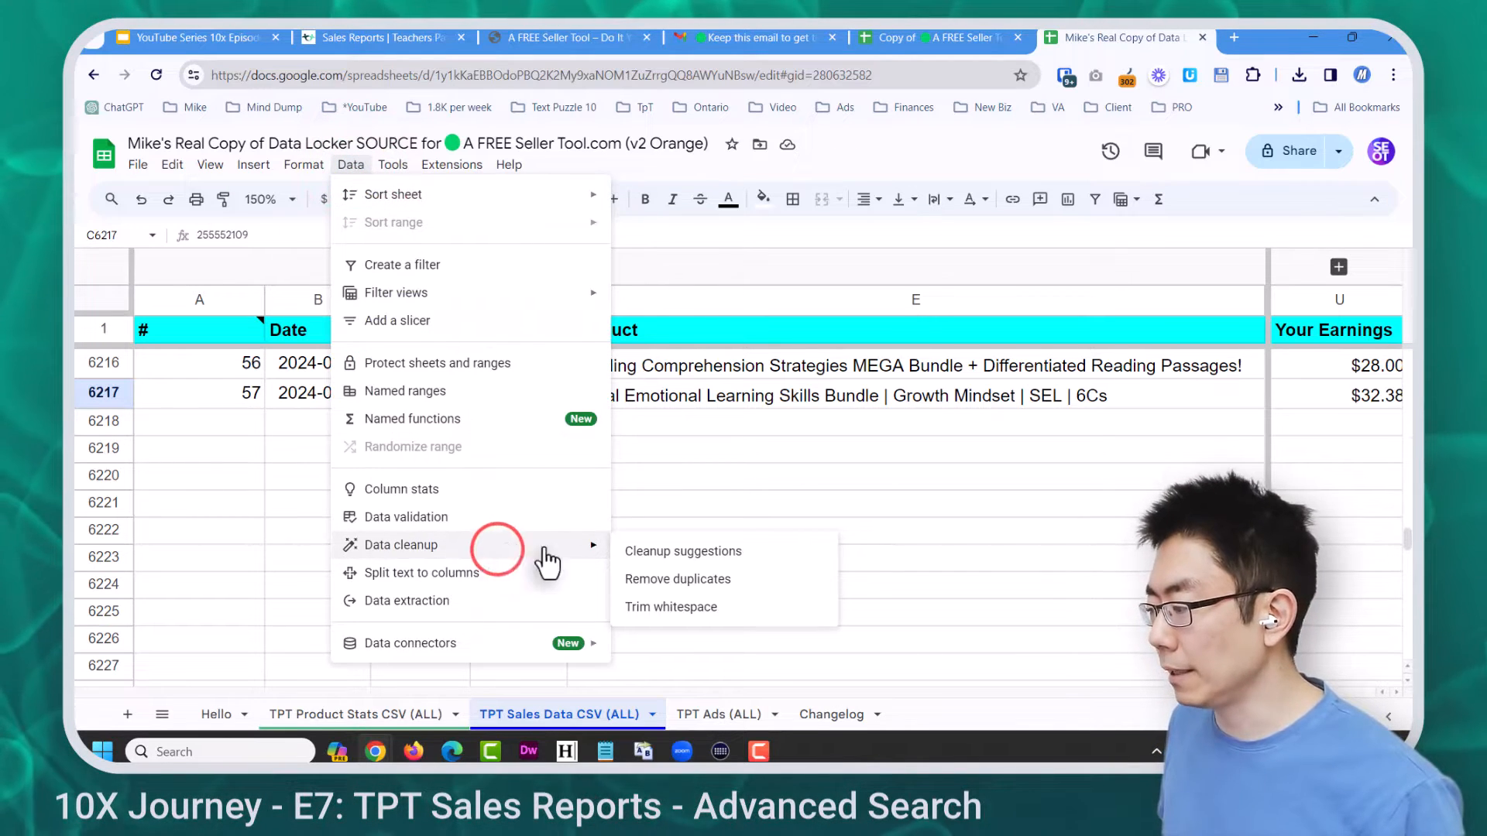
left_click(635, 580)
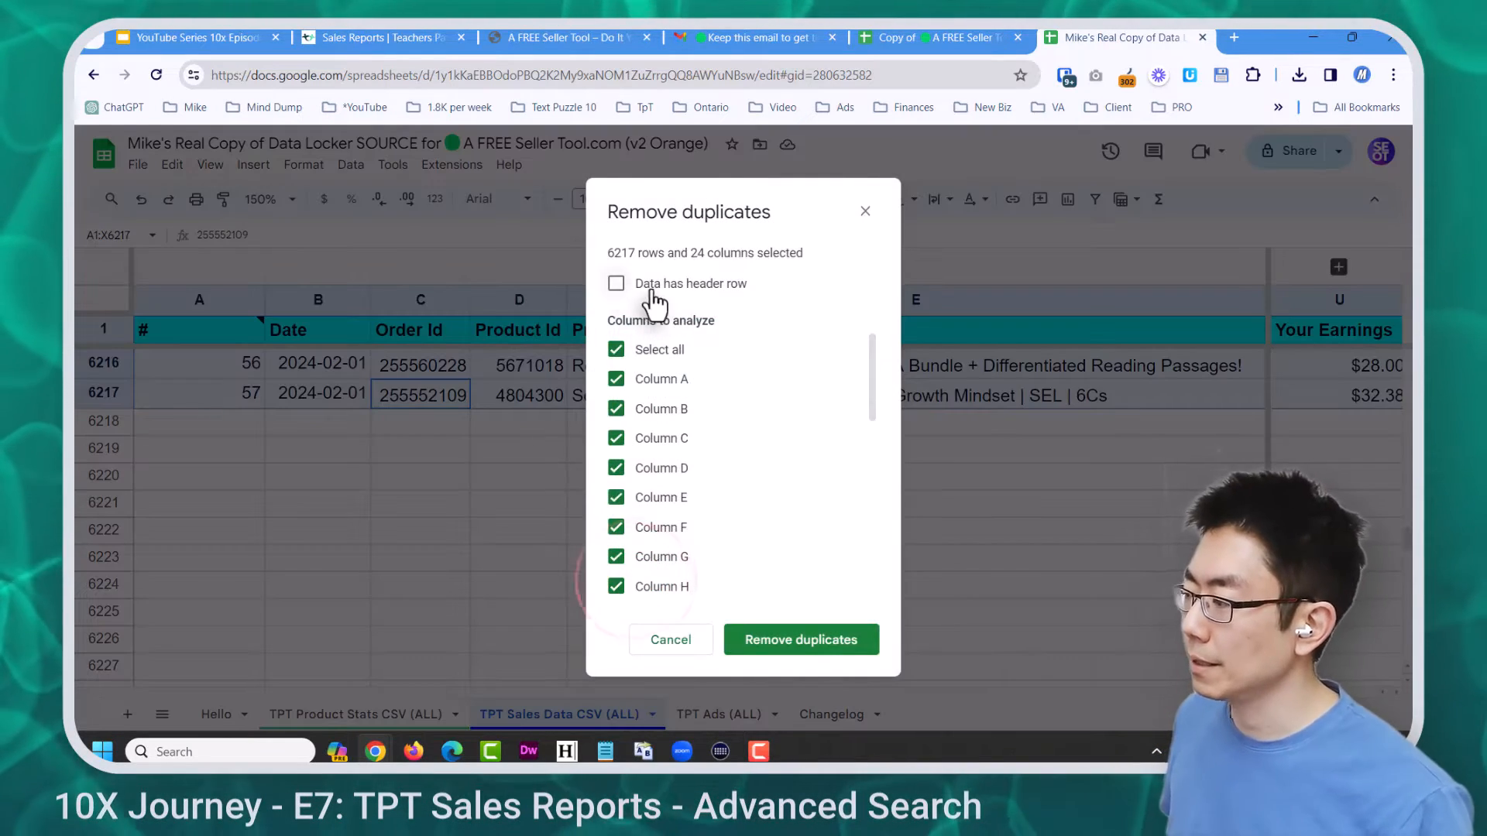
left_click(615, 284)
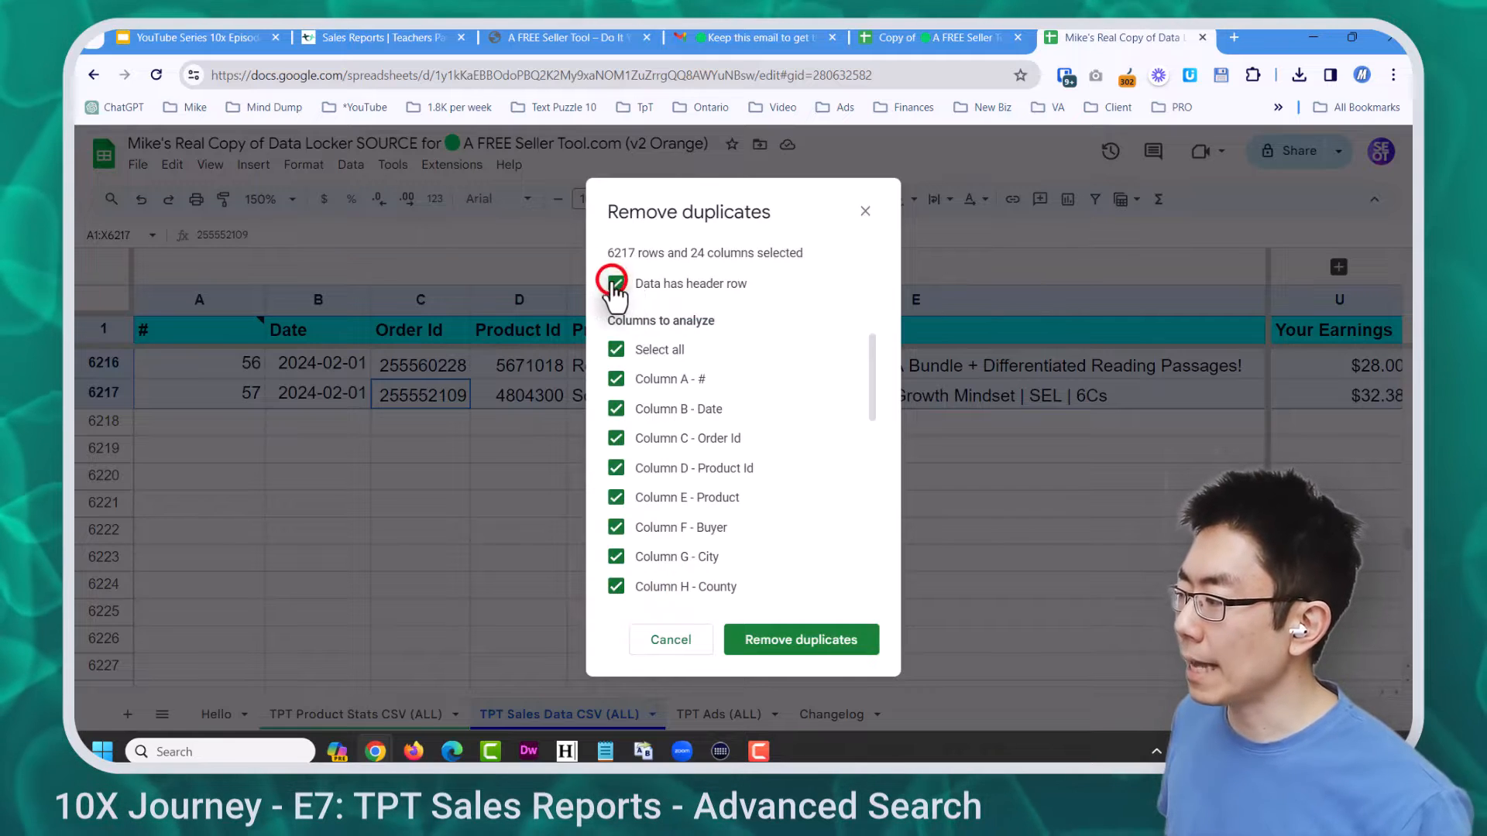
left_click(616, 350)
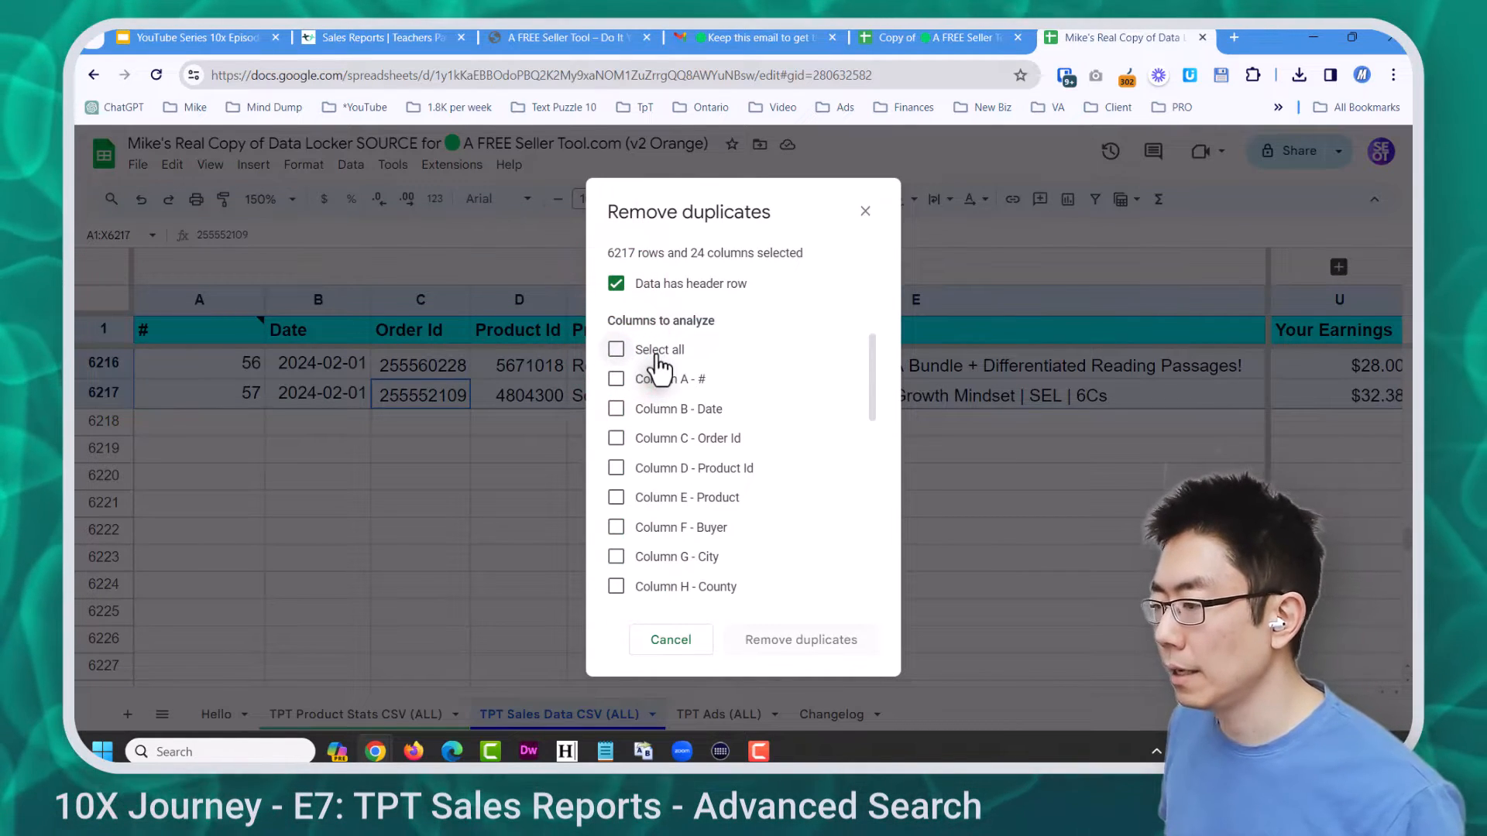
left_click(616, 411)
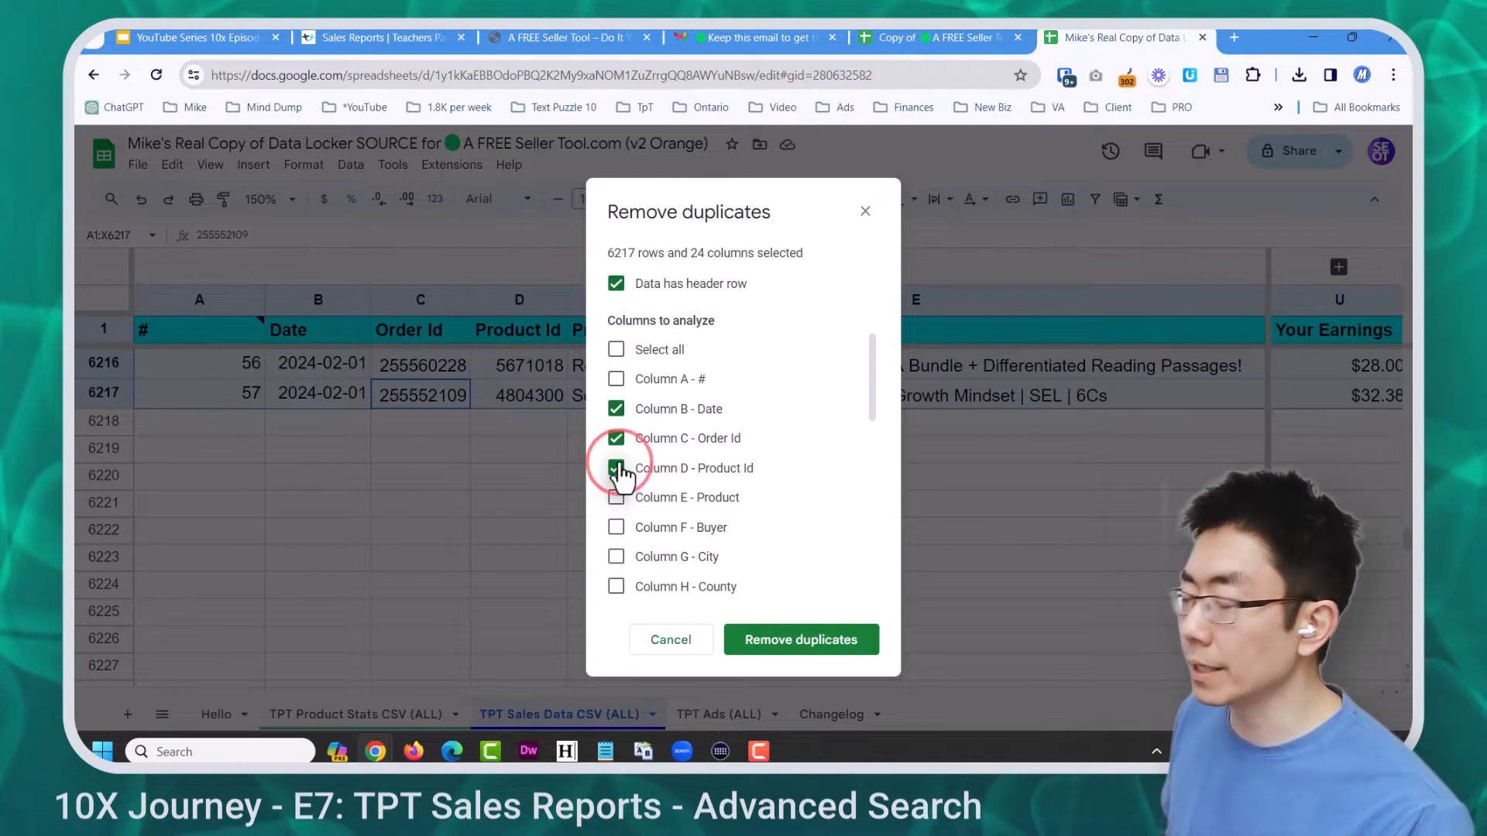
scroll(666, 461, "down", 5)
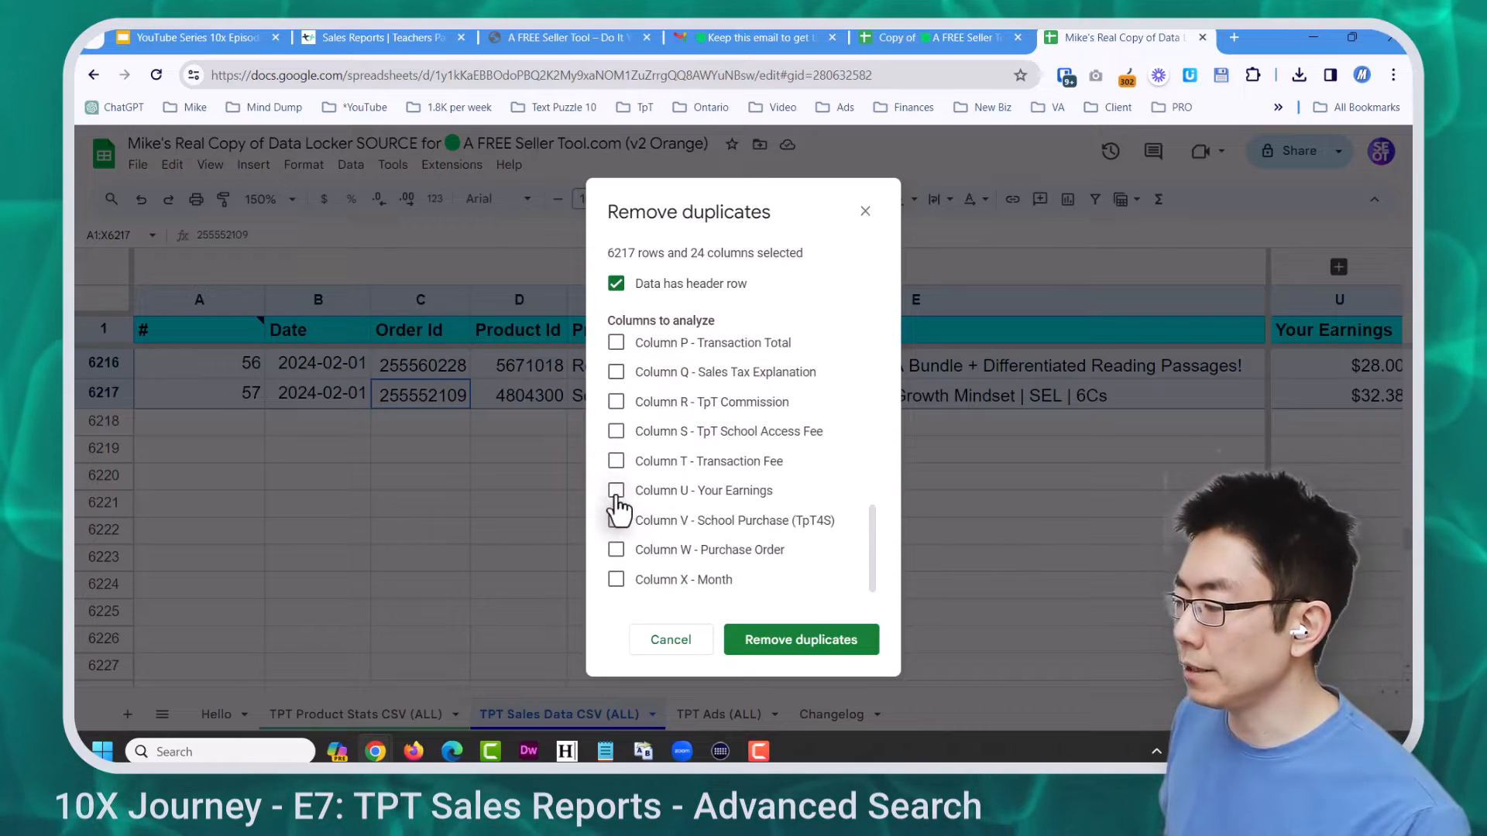
left_click(616, 493)
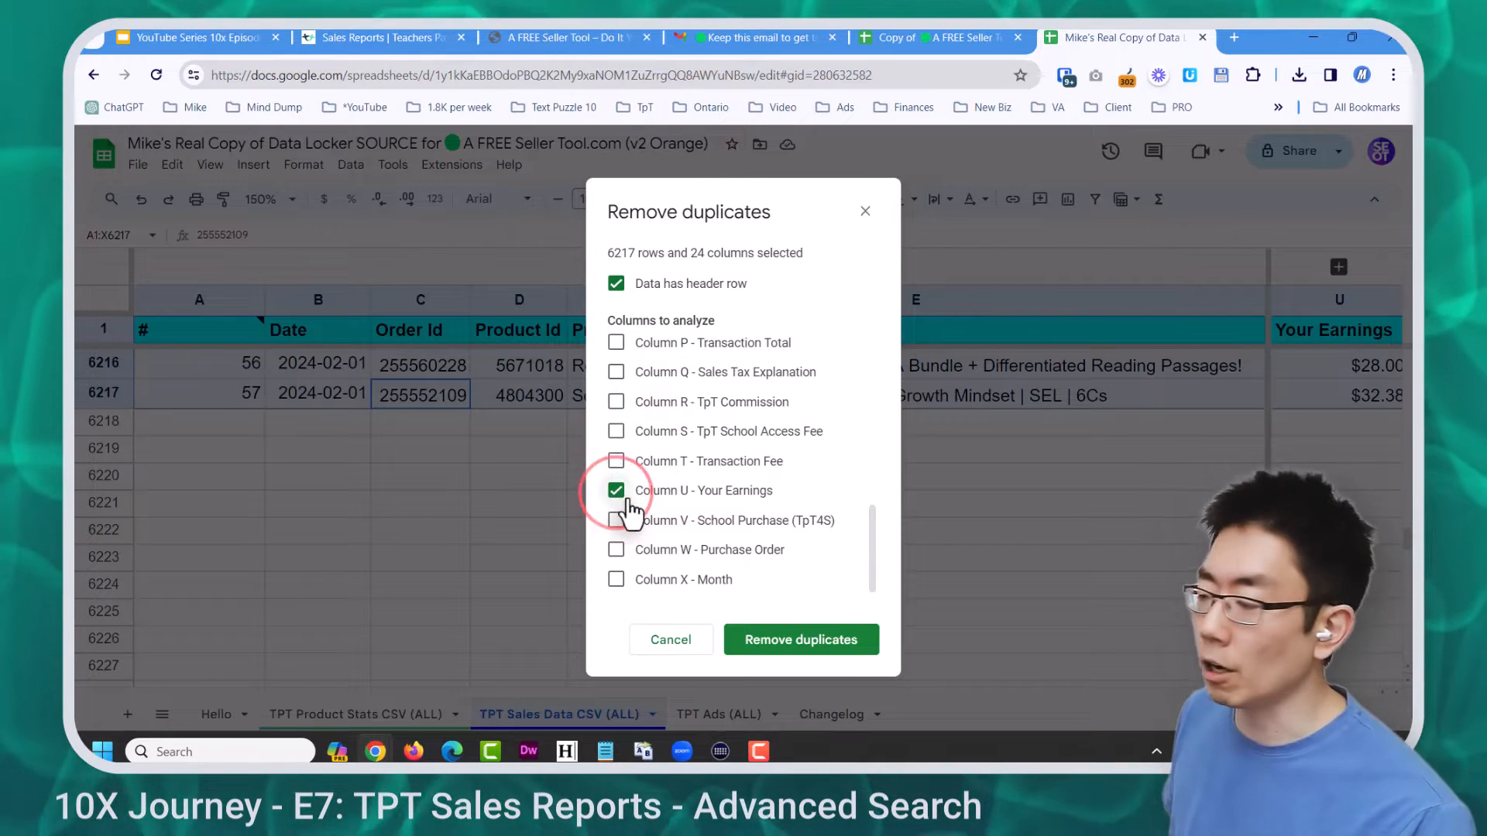
left_click(823, 648)
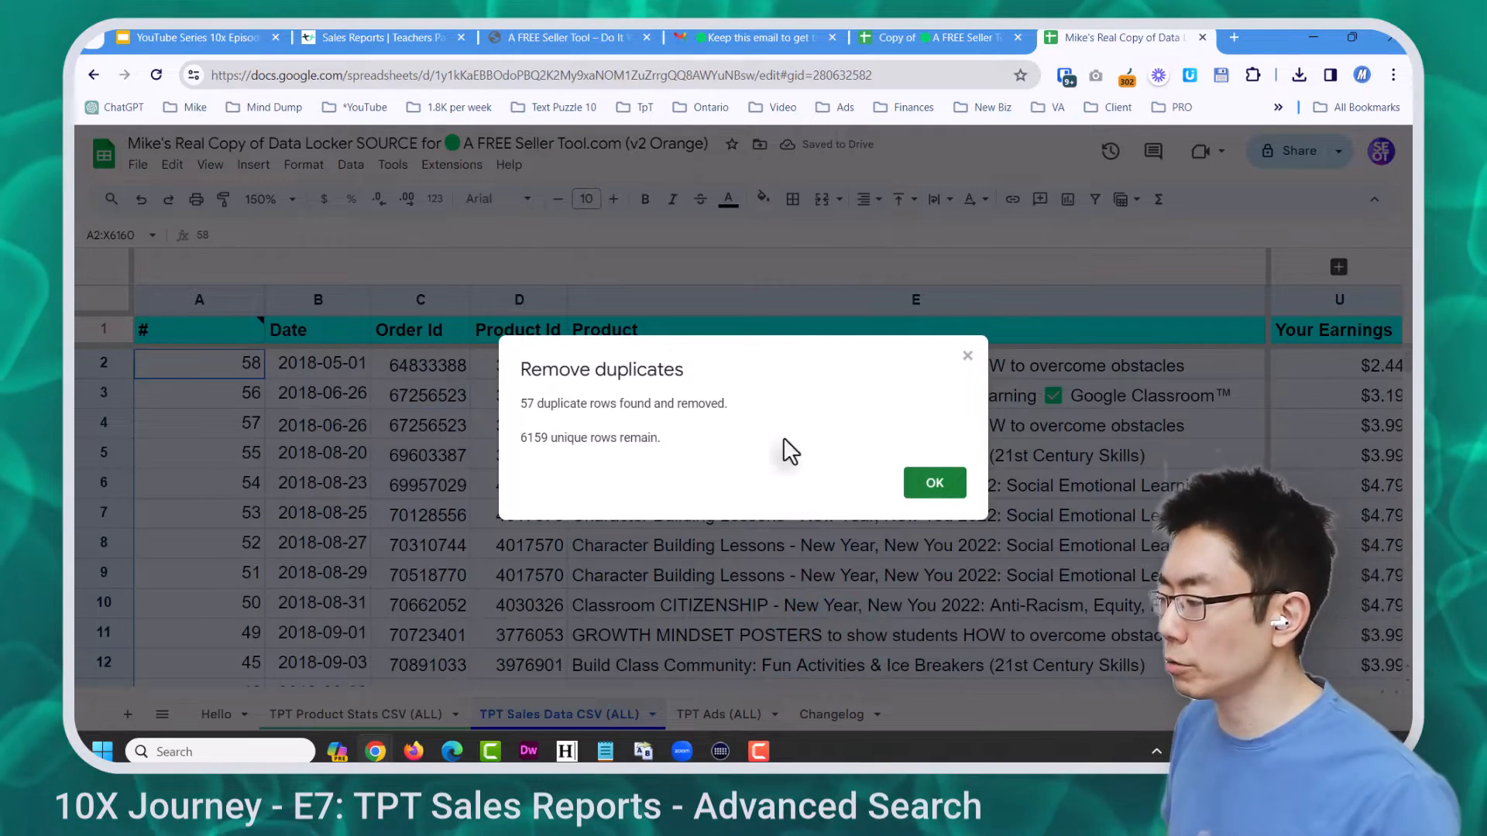
left_click(935, 483)
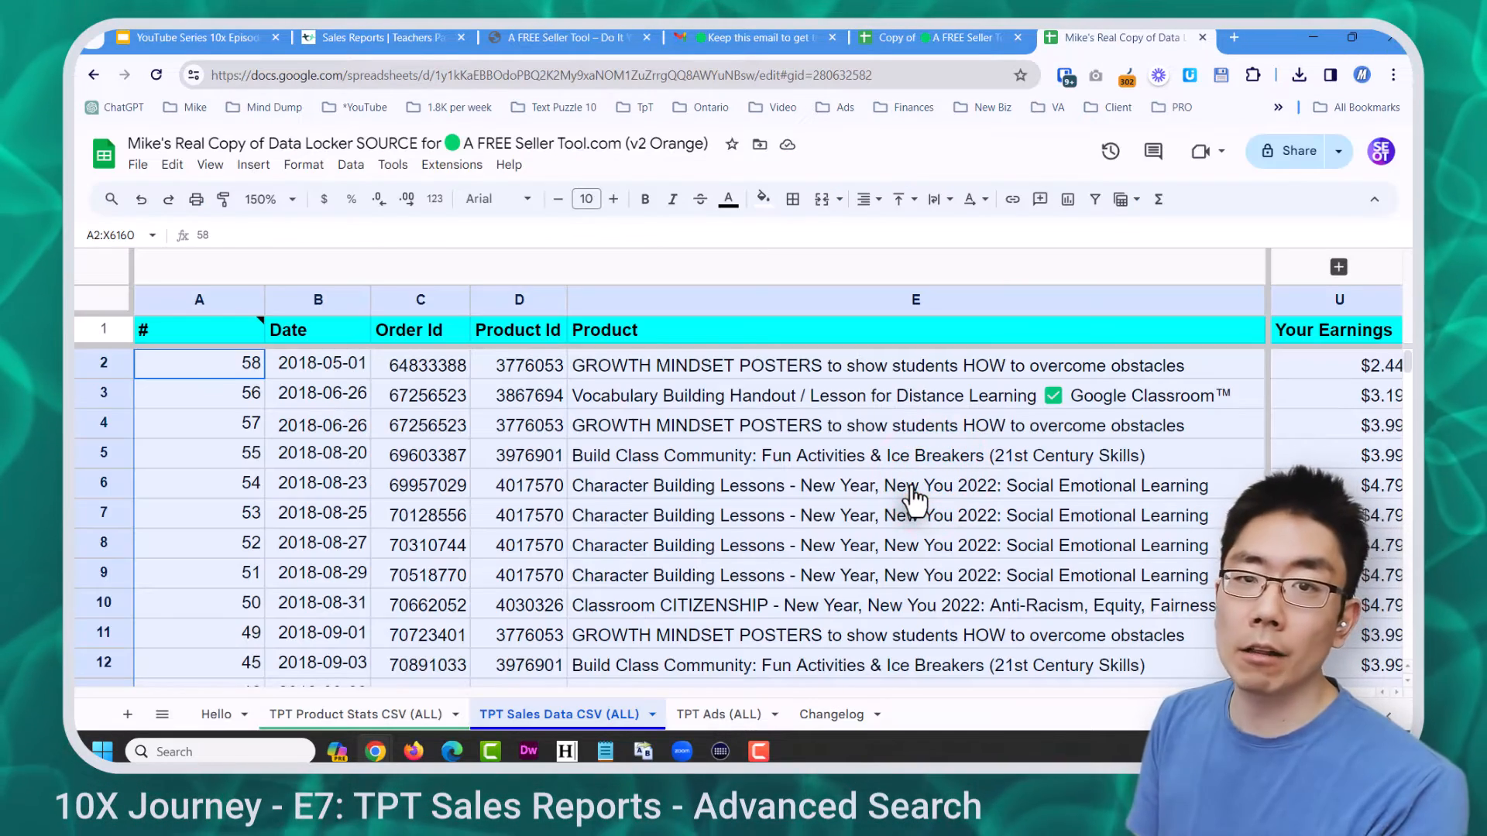
left_click(960, 39)
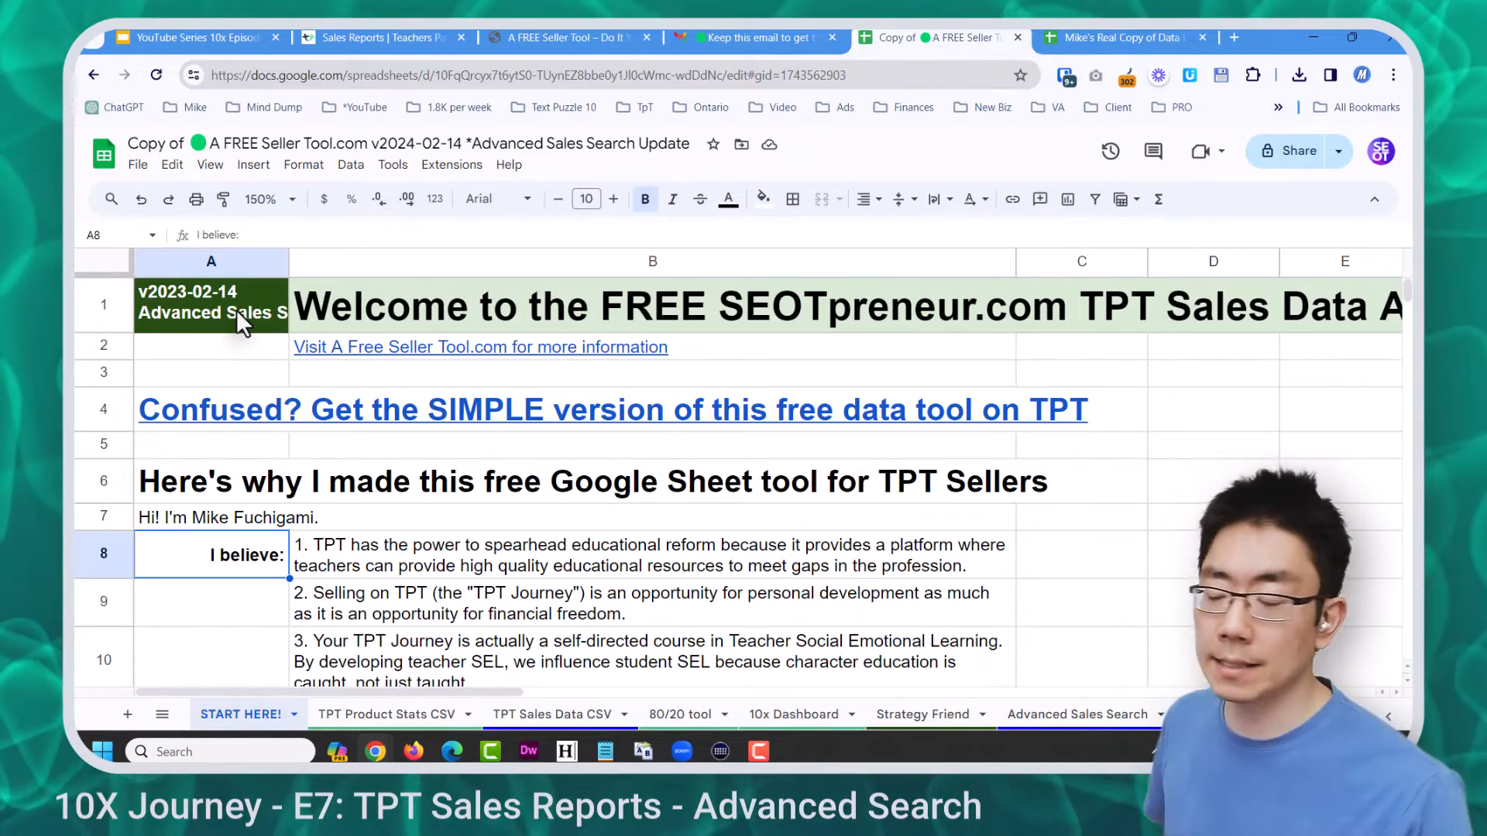
Copy the Data Locker spreadsheet's URL and paste it into the Seller Tool's orange cell B58
left_click(318, 492)
scroll(318, 491, "down", 3)
scroll(318, 492, "down", 12)
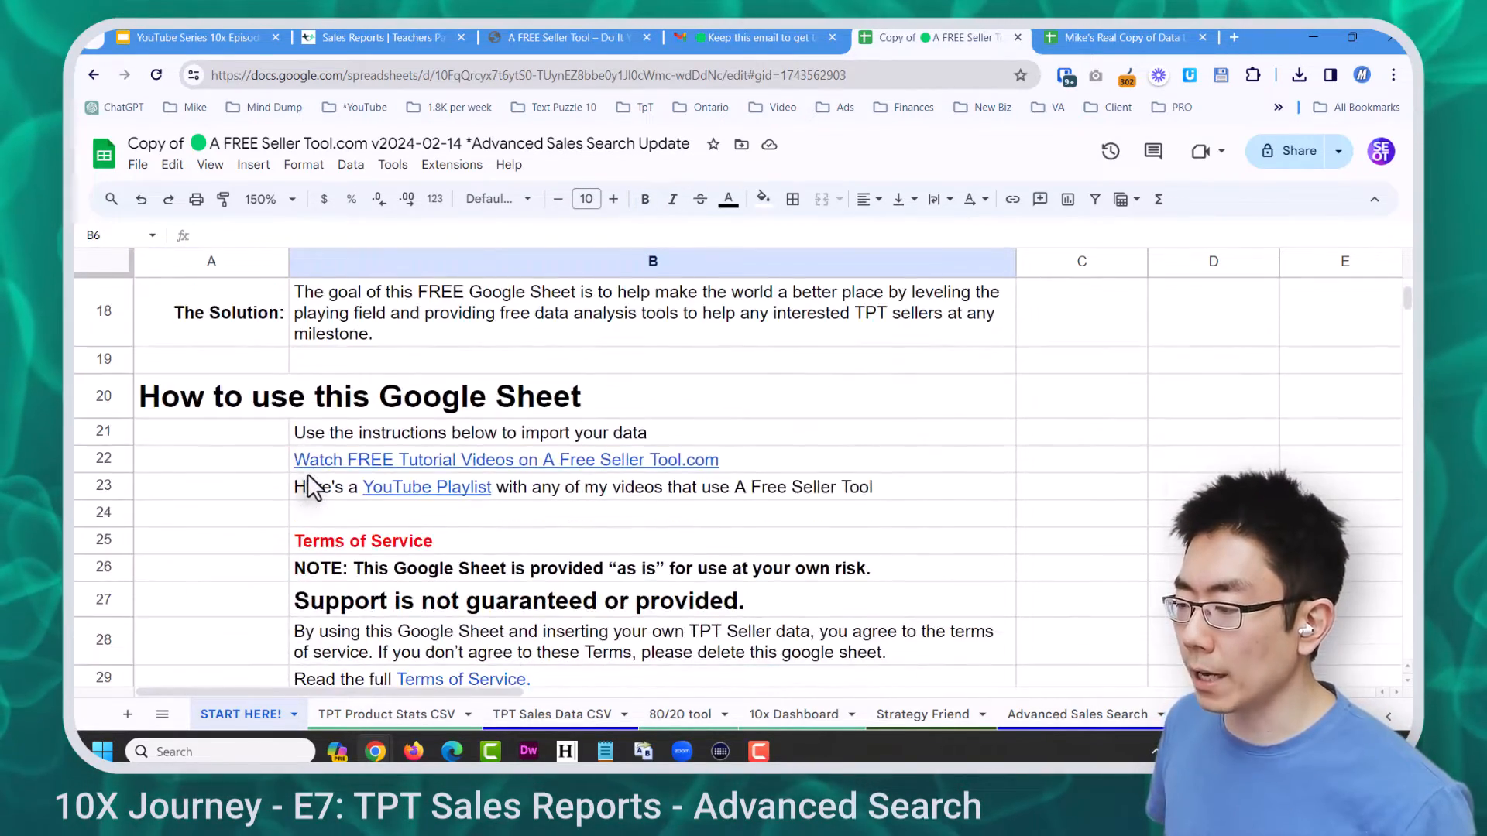
left_click(430, 462)
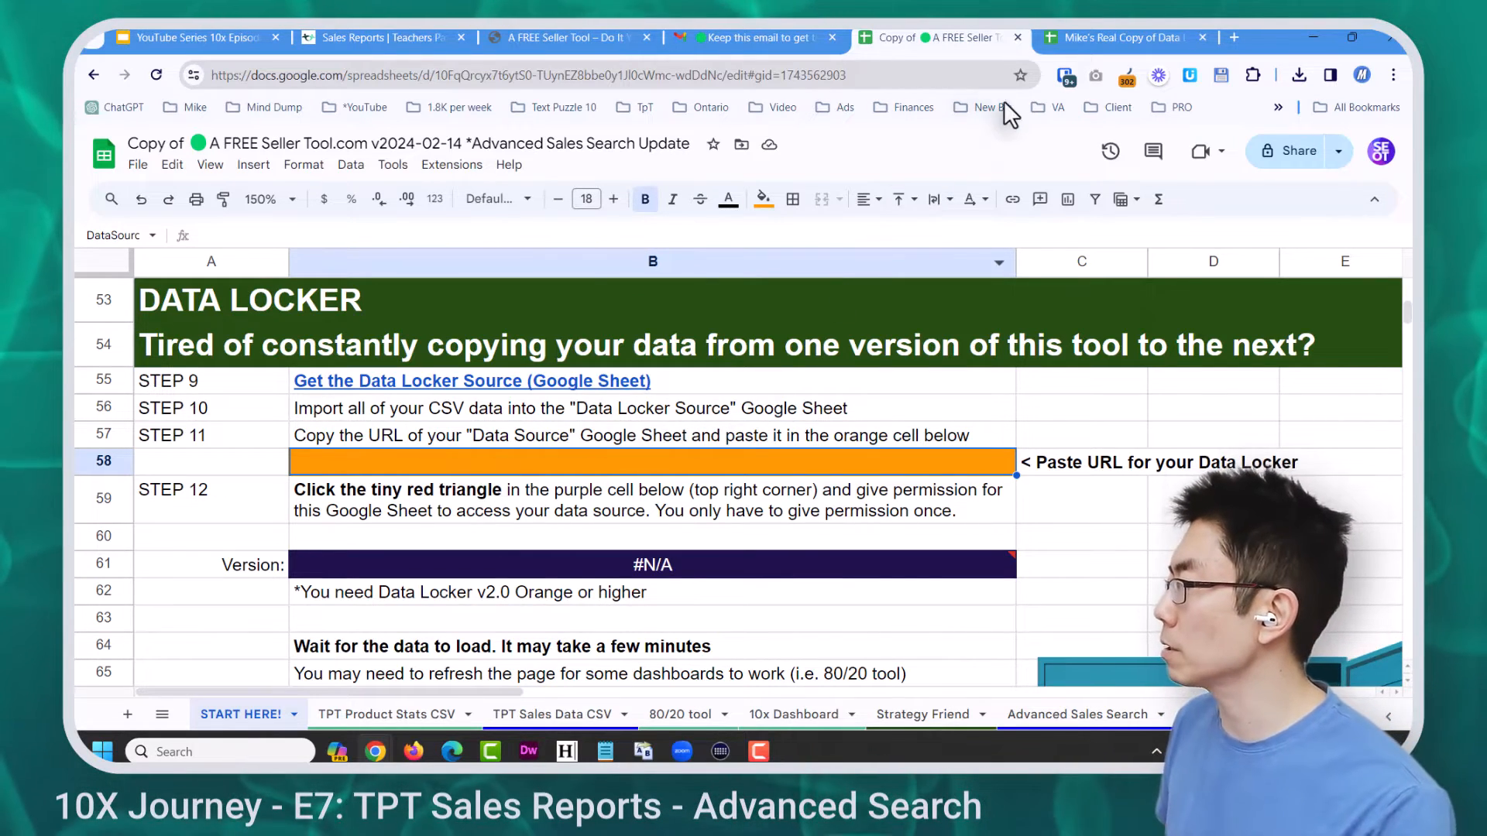
left_click(1066, 35)
left_click(841, 75)
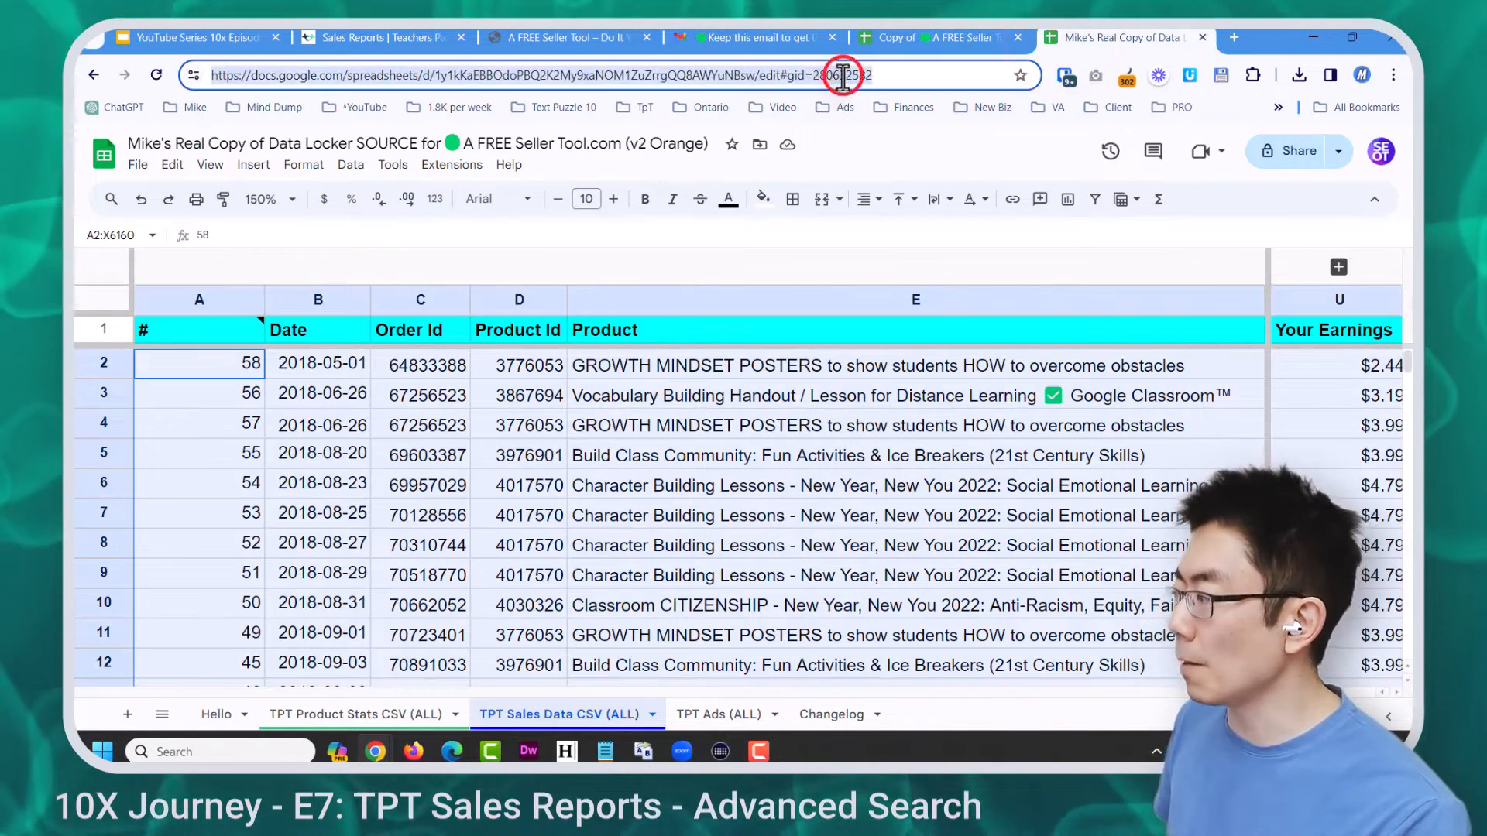
left_click(940, 39)
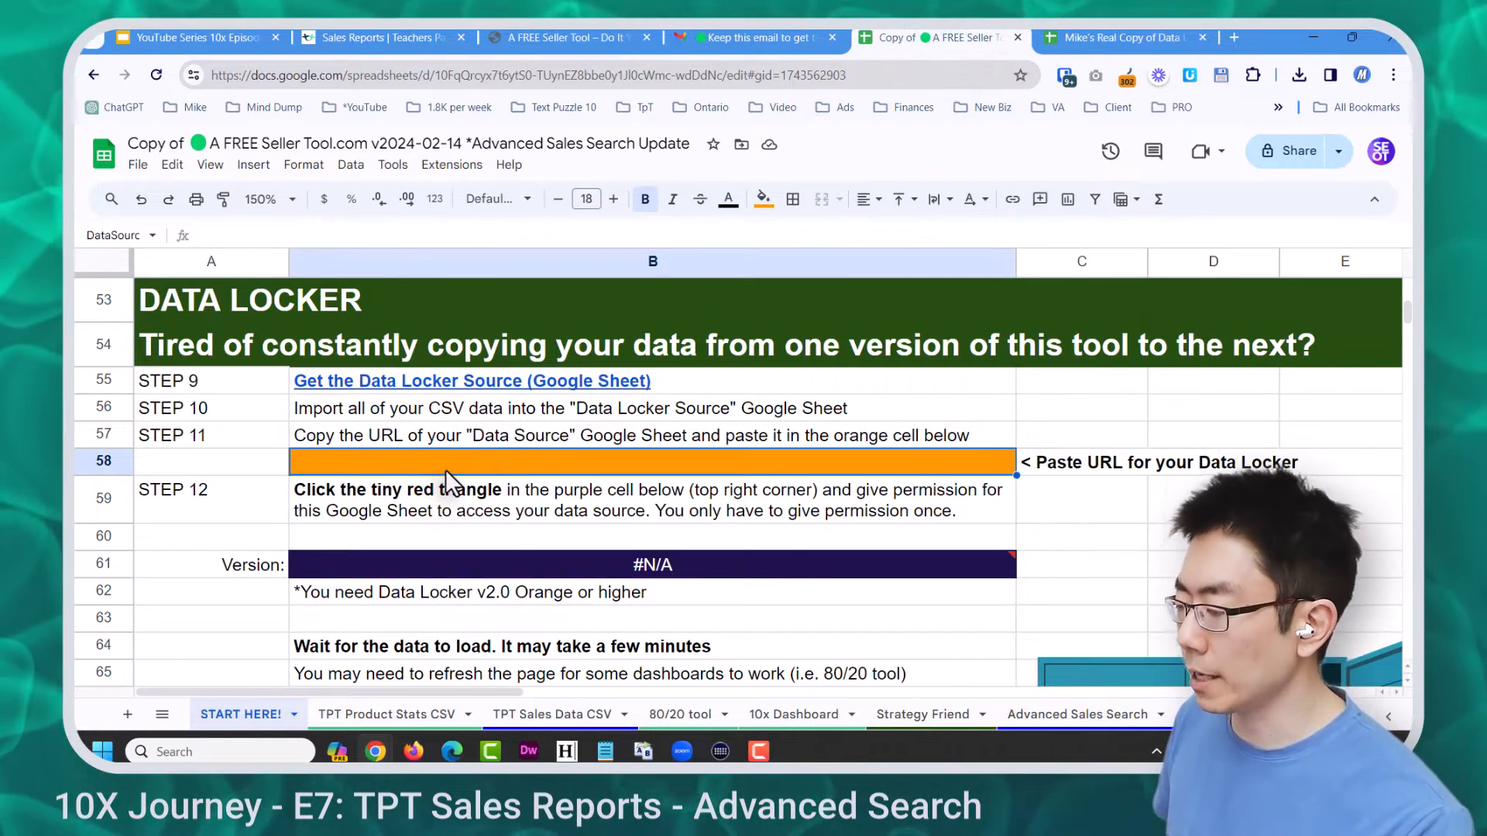
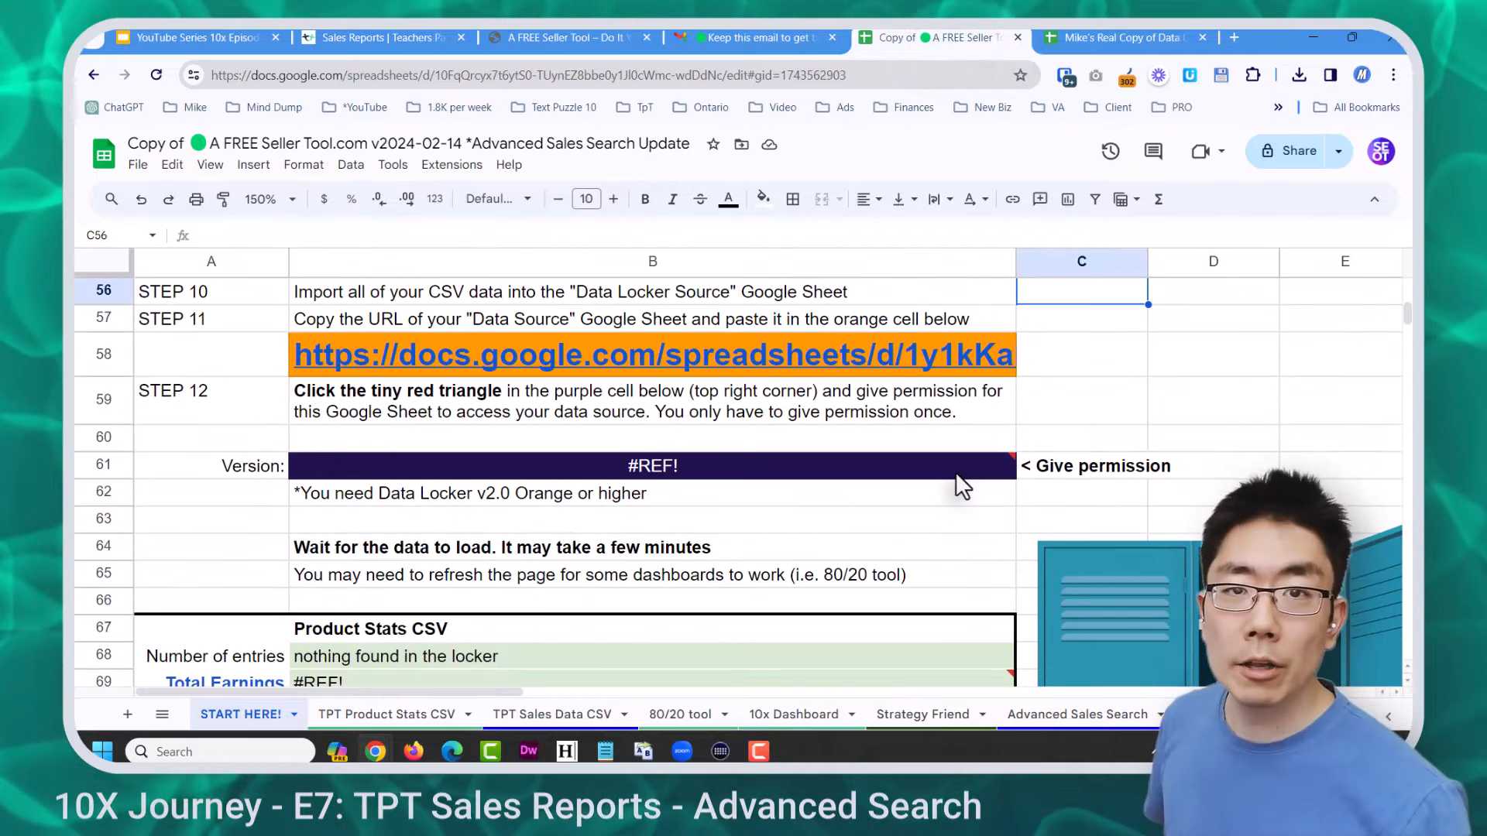
Allow access to the Data Locker so Version shows Data Locker v2.0 Orange, then review the totals
key("F11")
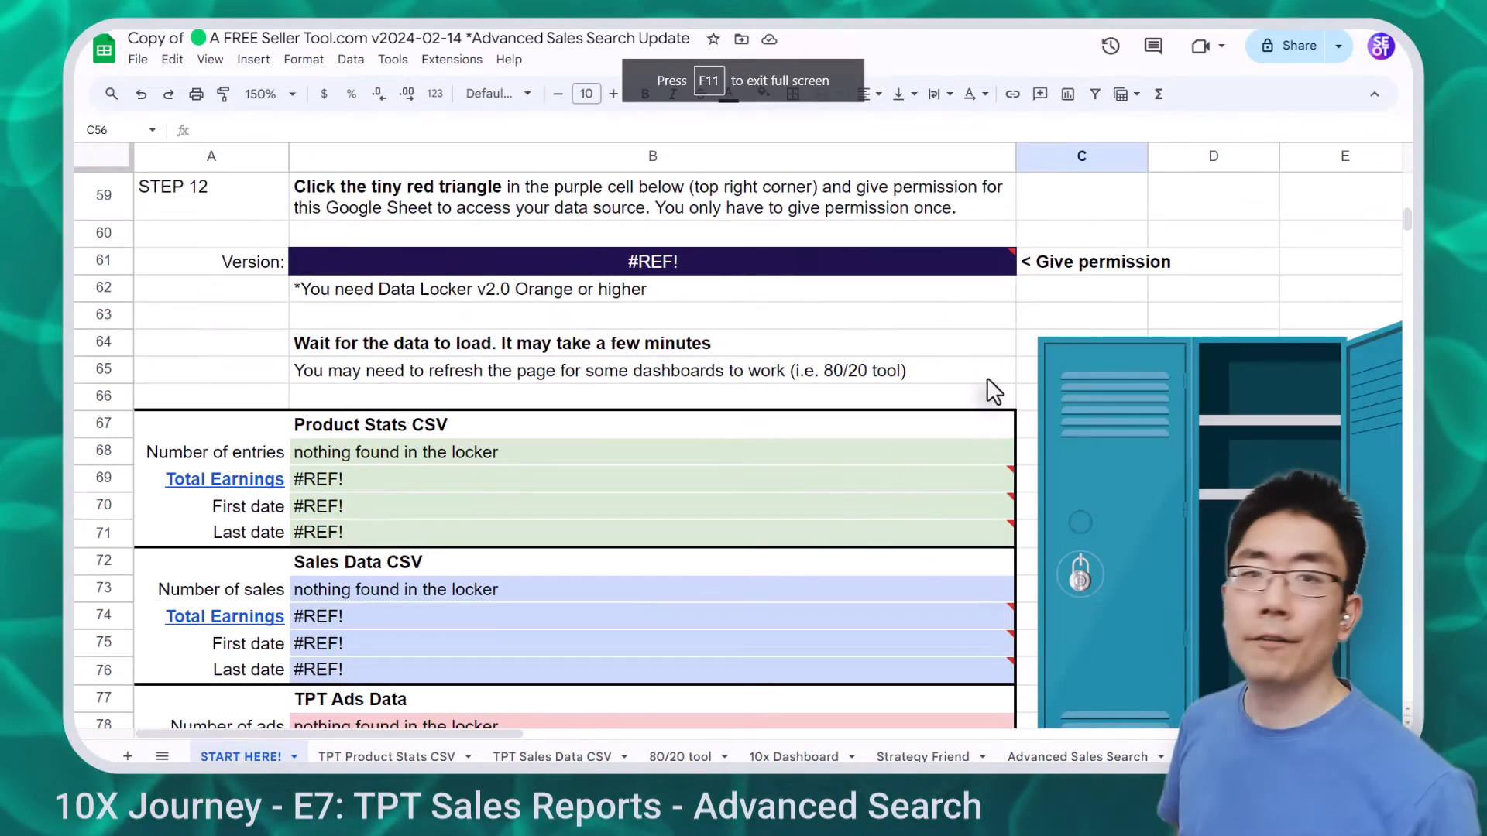
mouse_move(987, 257)
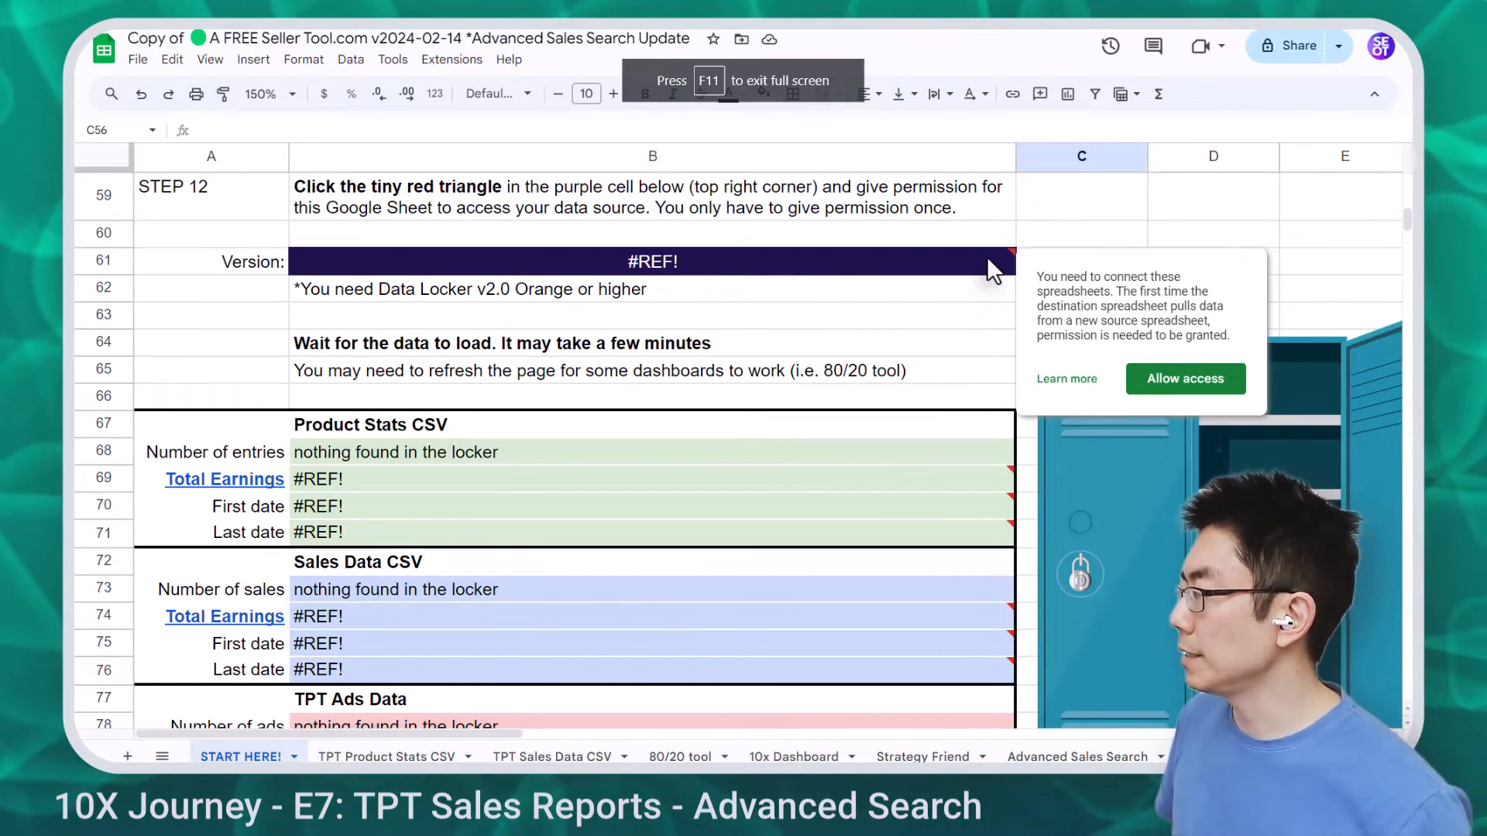
left_click(1192, 379)
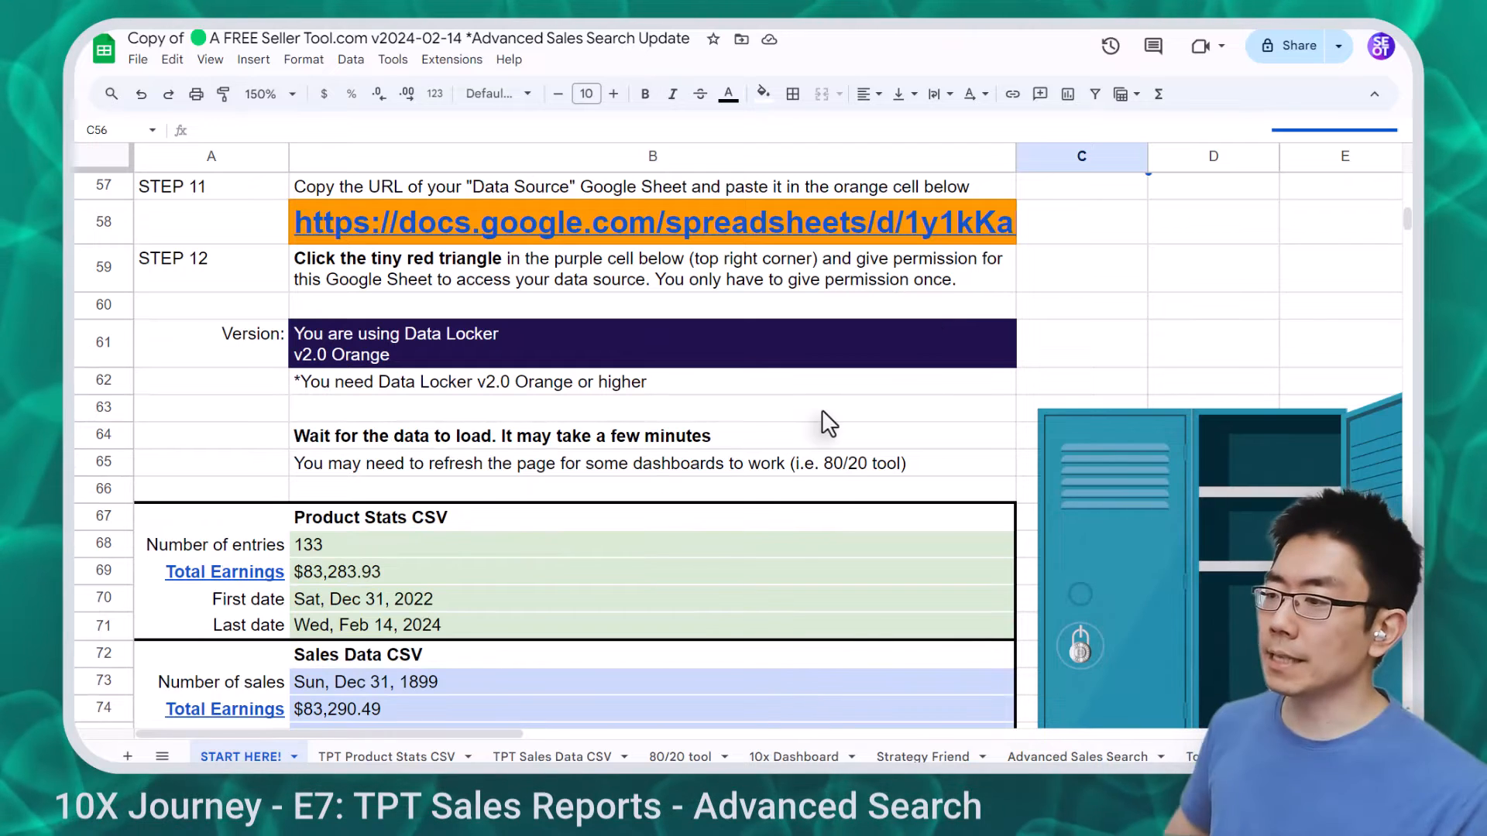
left_click(501, 363)
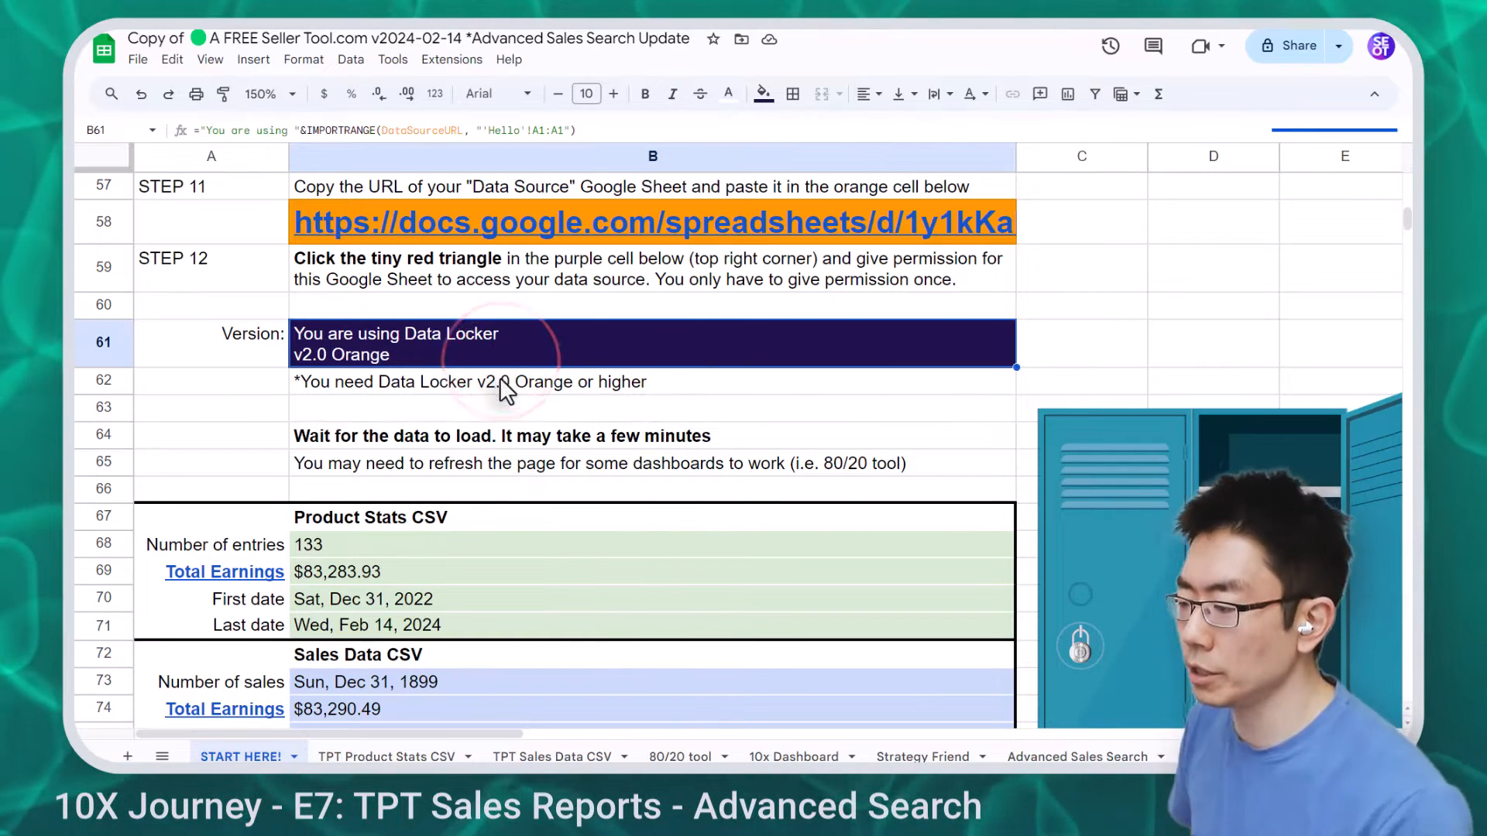
scroll(500, 387, "down", 3)
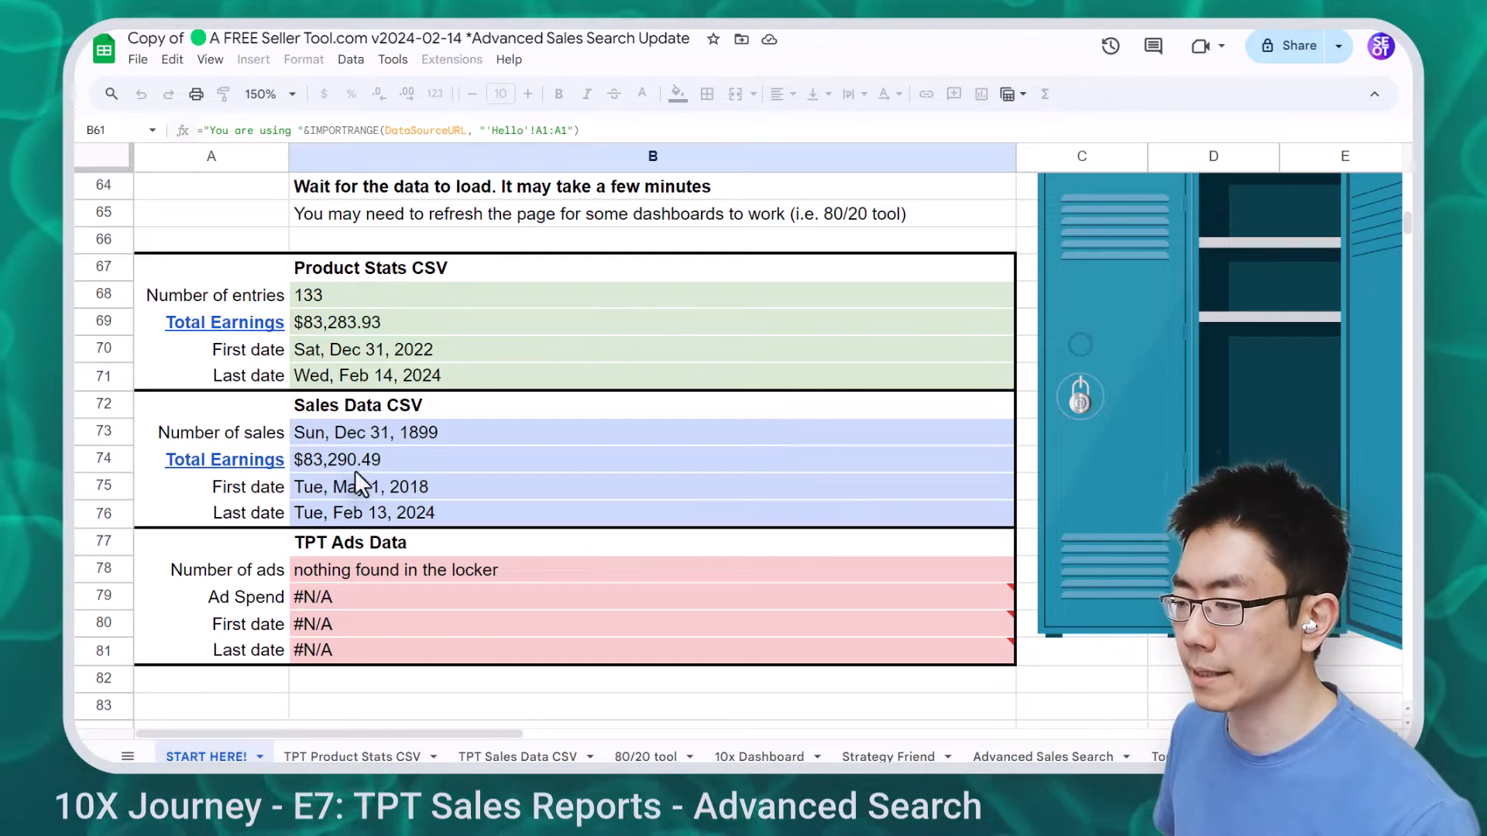
Check the Sales Data total earnings against the linked TPT sales report's 83,290.49 earnings total
left_click(227, 459)
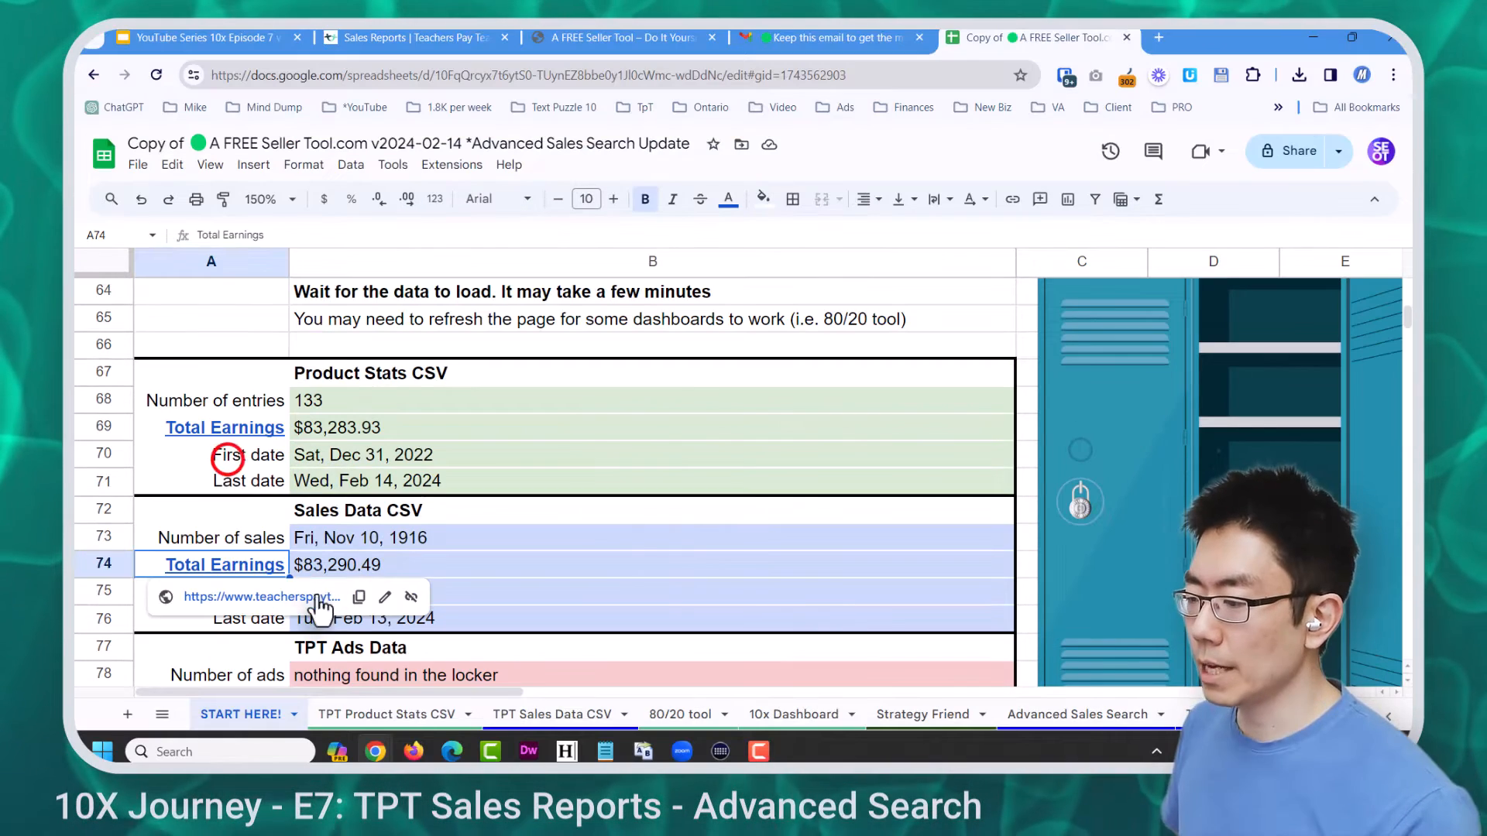
left_click(420, 555)
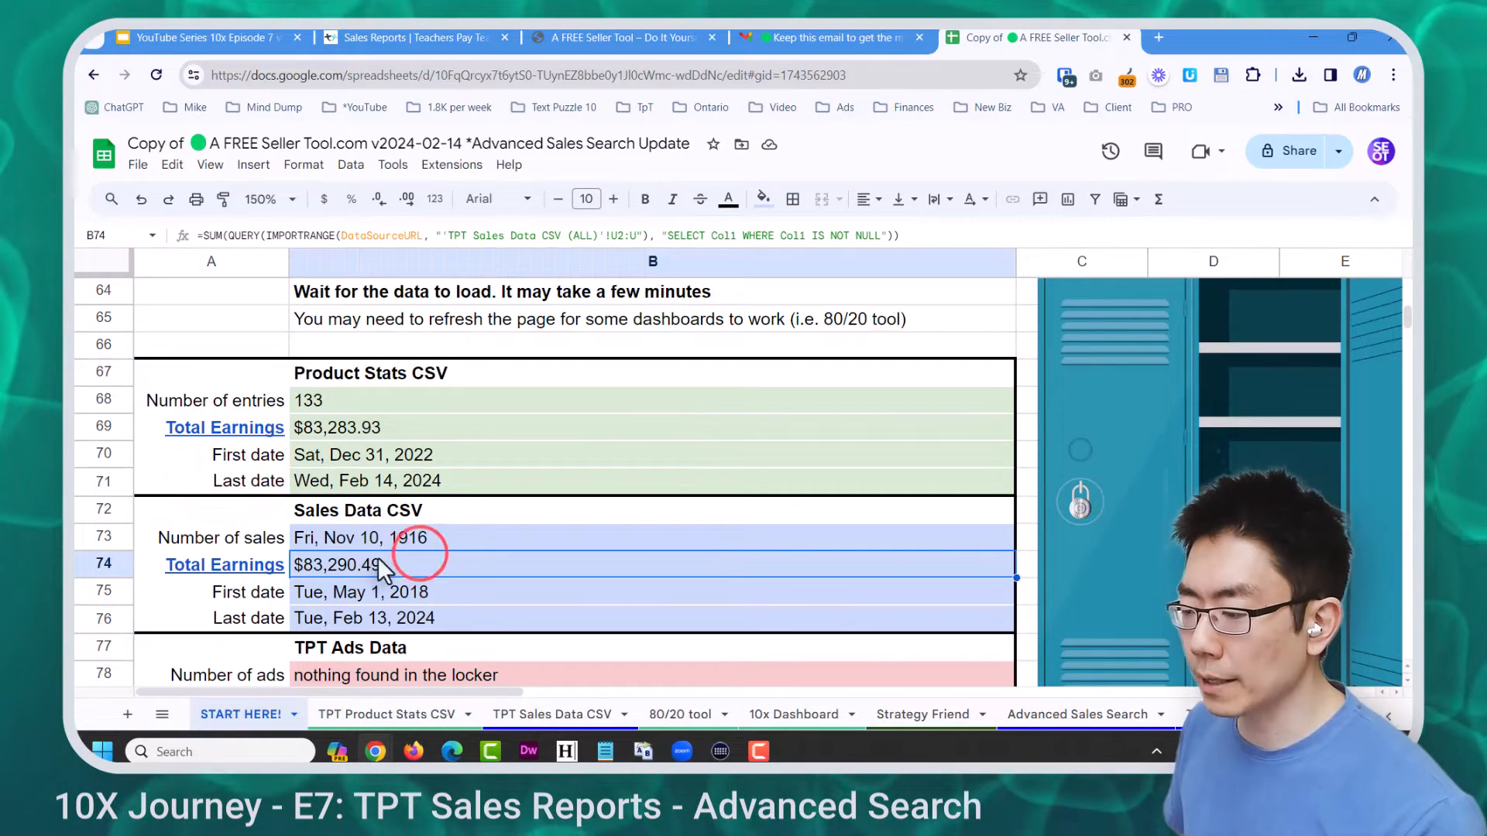
left_click(237, 560)
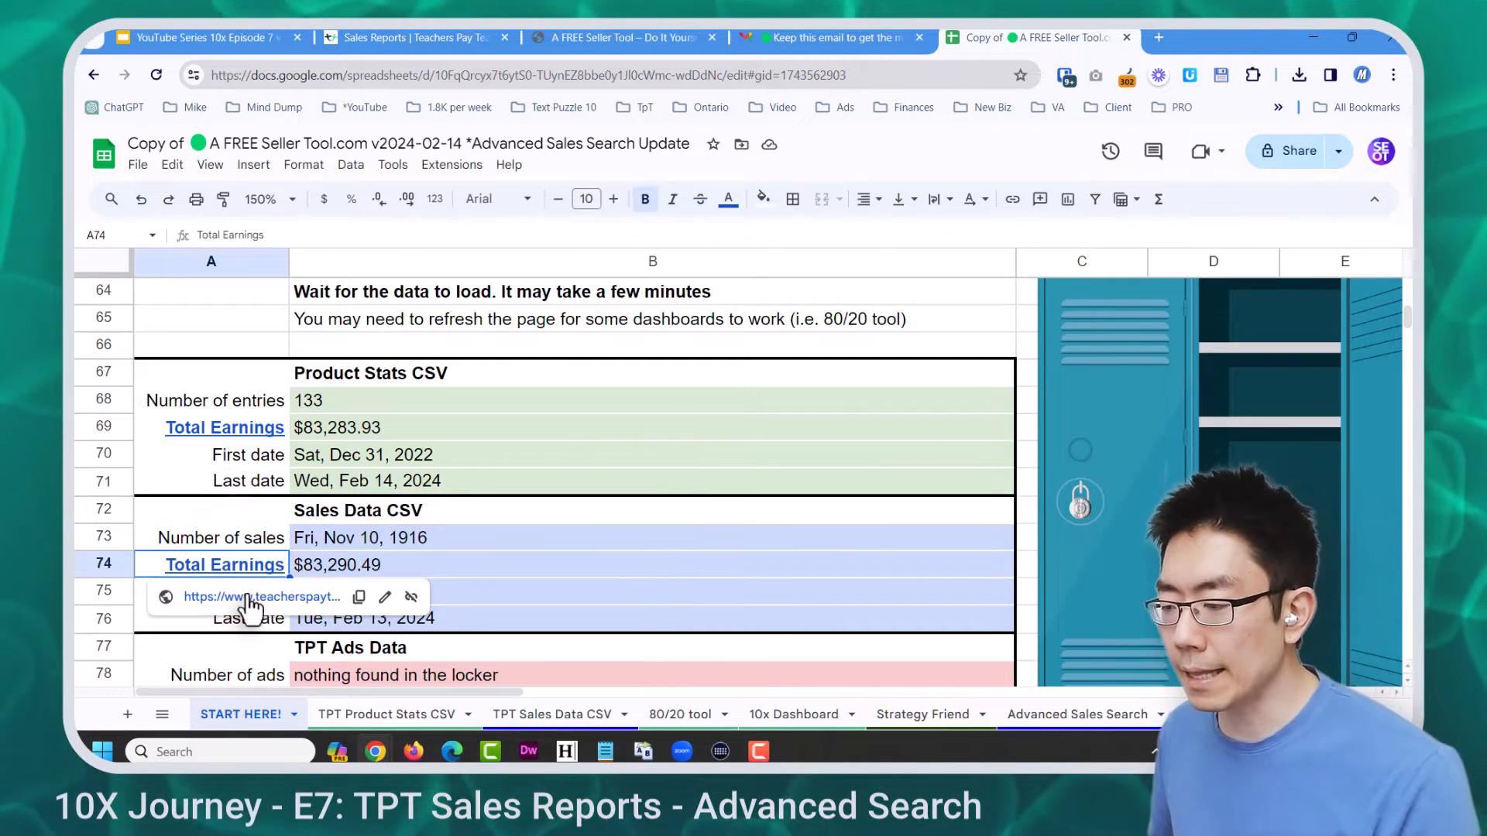
left_click(247, 595)
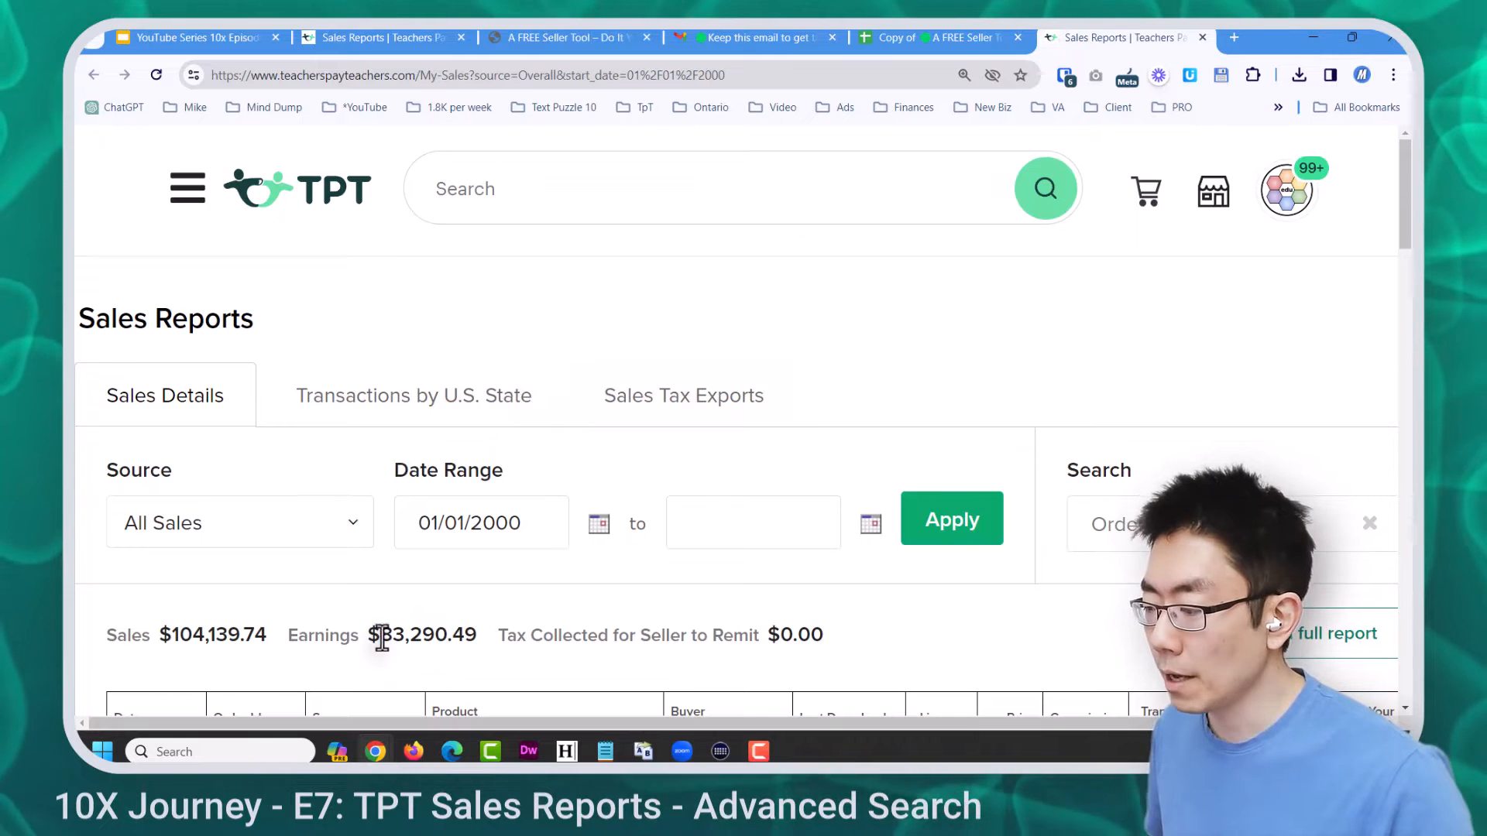
left_click_drag(379, 635, 474, 641)
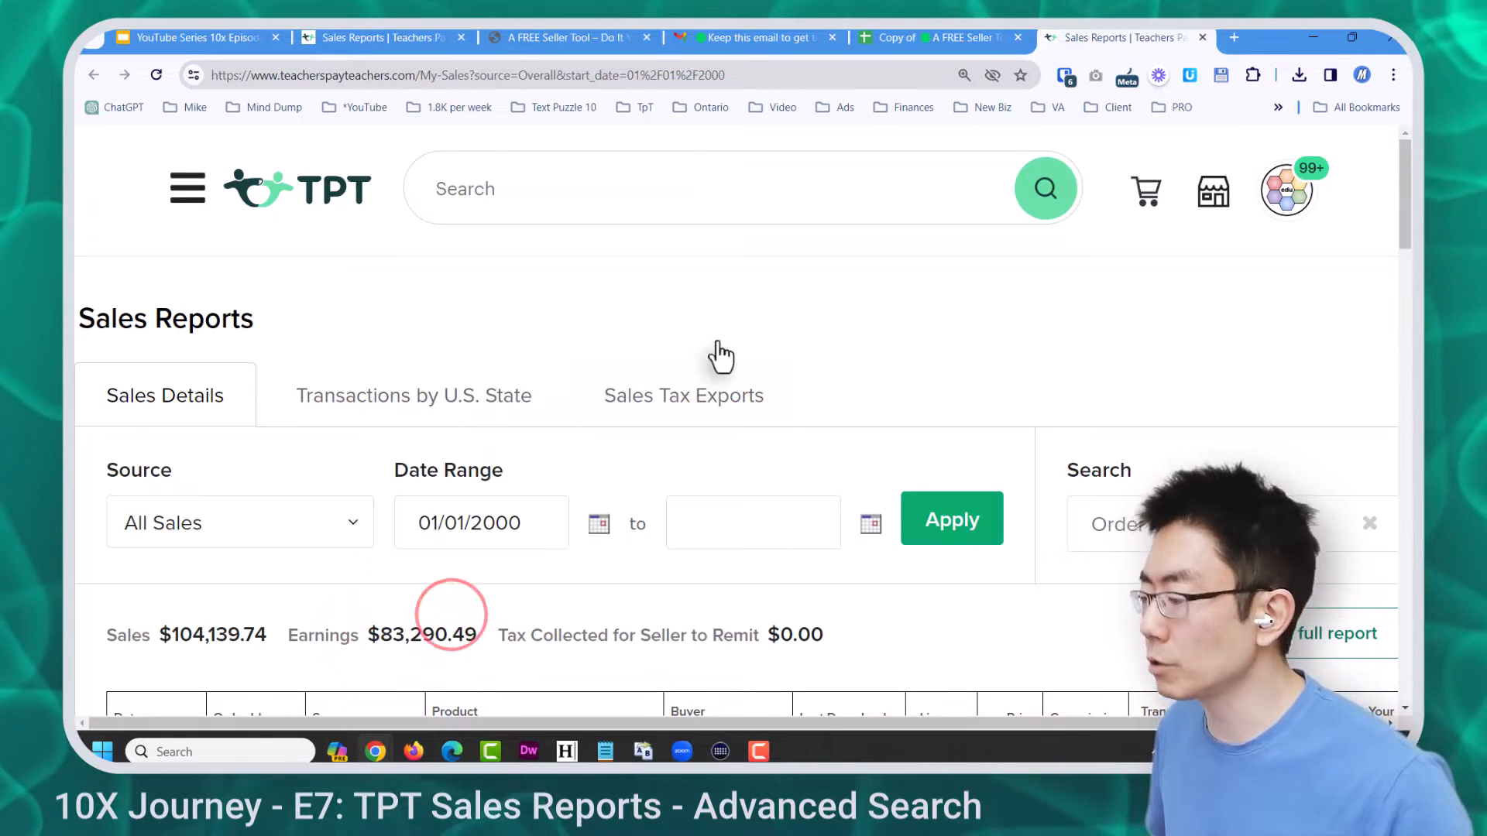
Back in the Seller Tool, inspect the earnings formulas in B74 and B69 and the Product Stats last-date formula
left_click(901, 37)
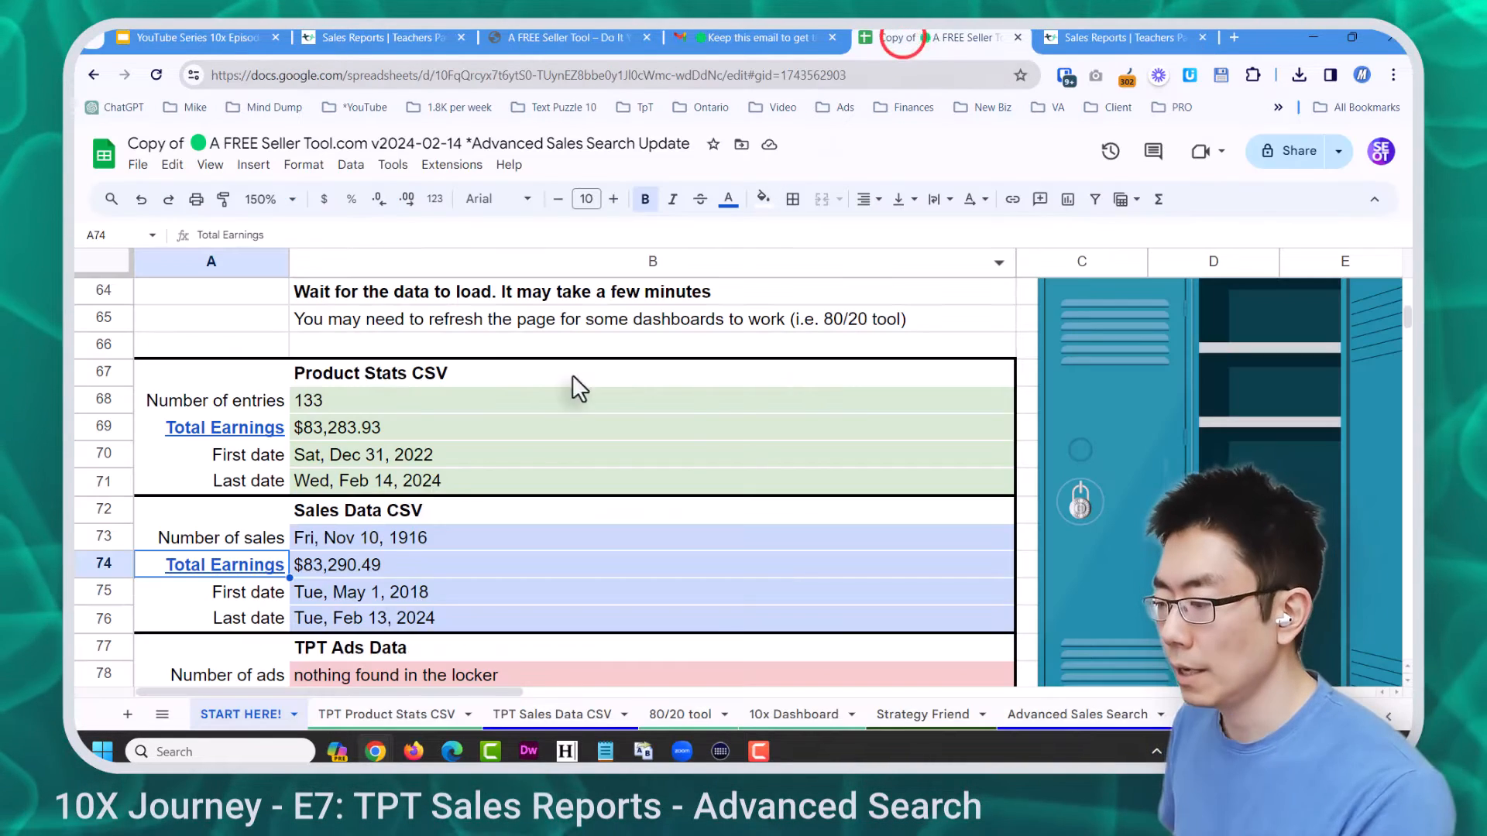
left_click(384, 569)
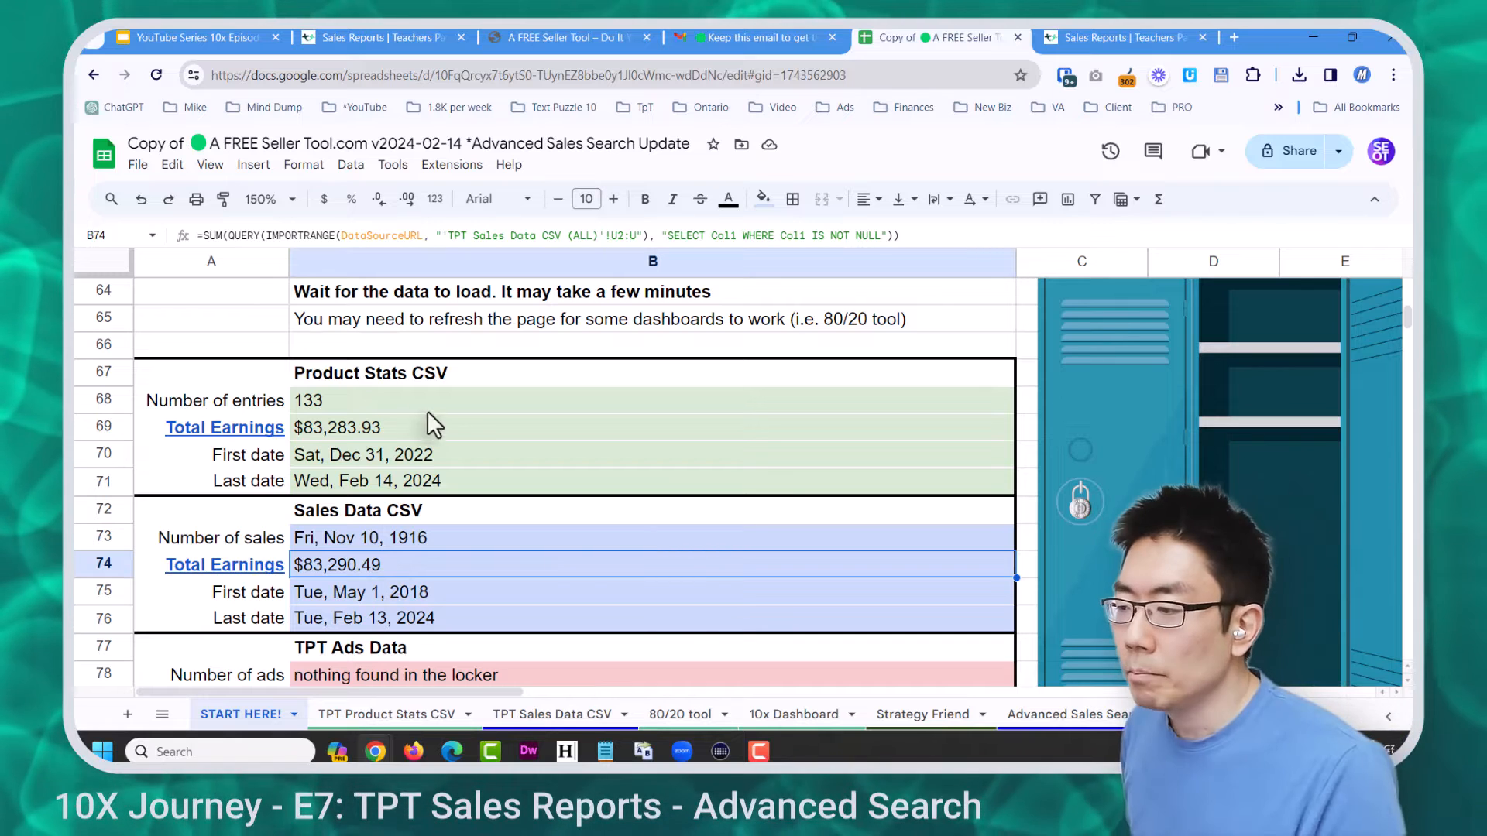
left_click(394, 434)
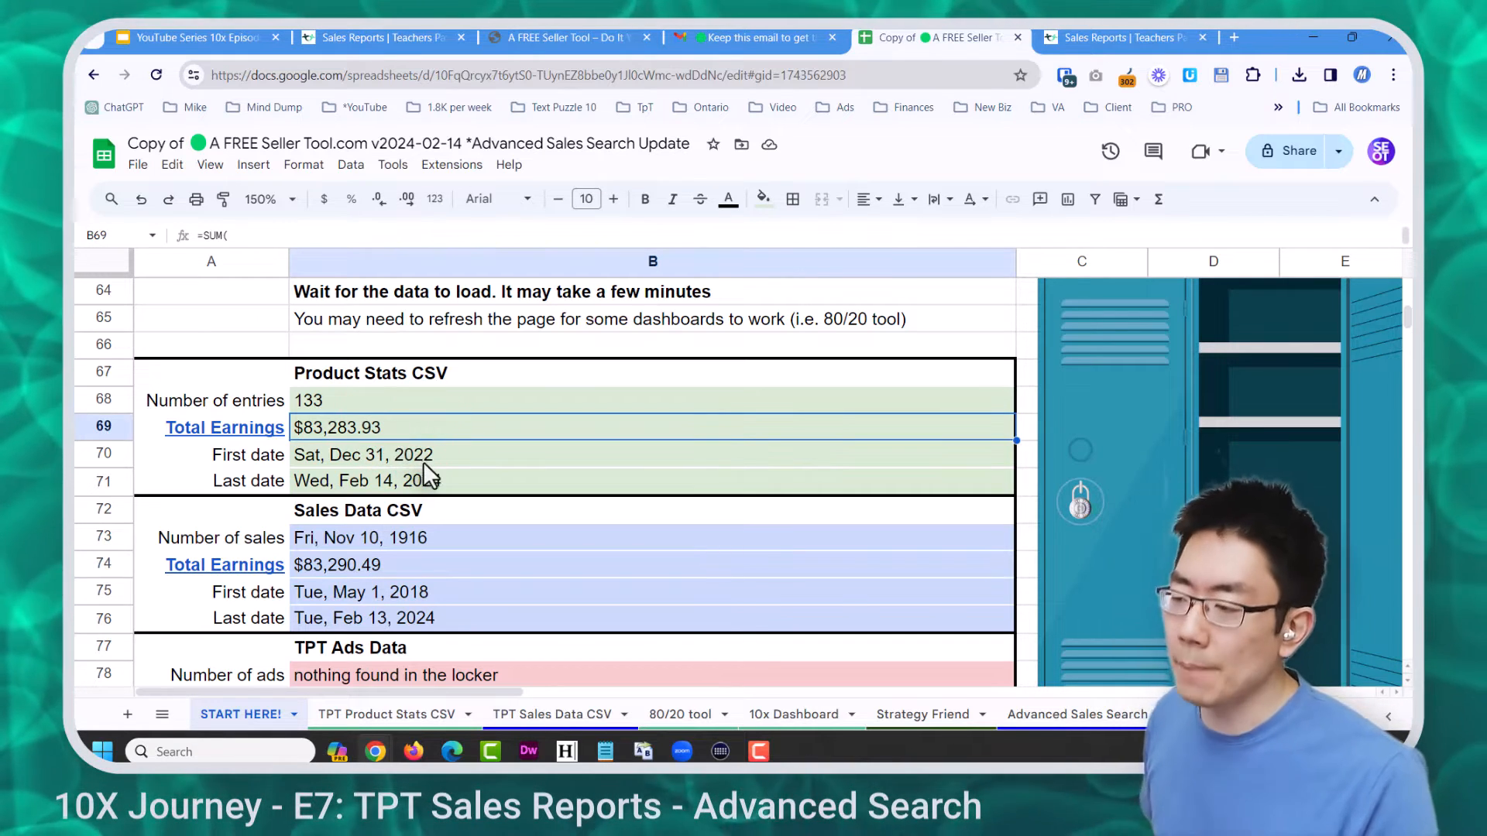
left_click(490, 486)
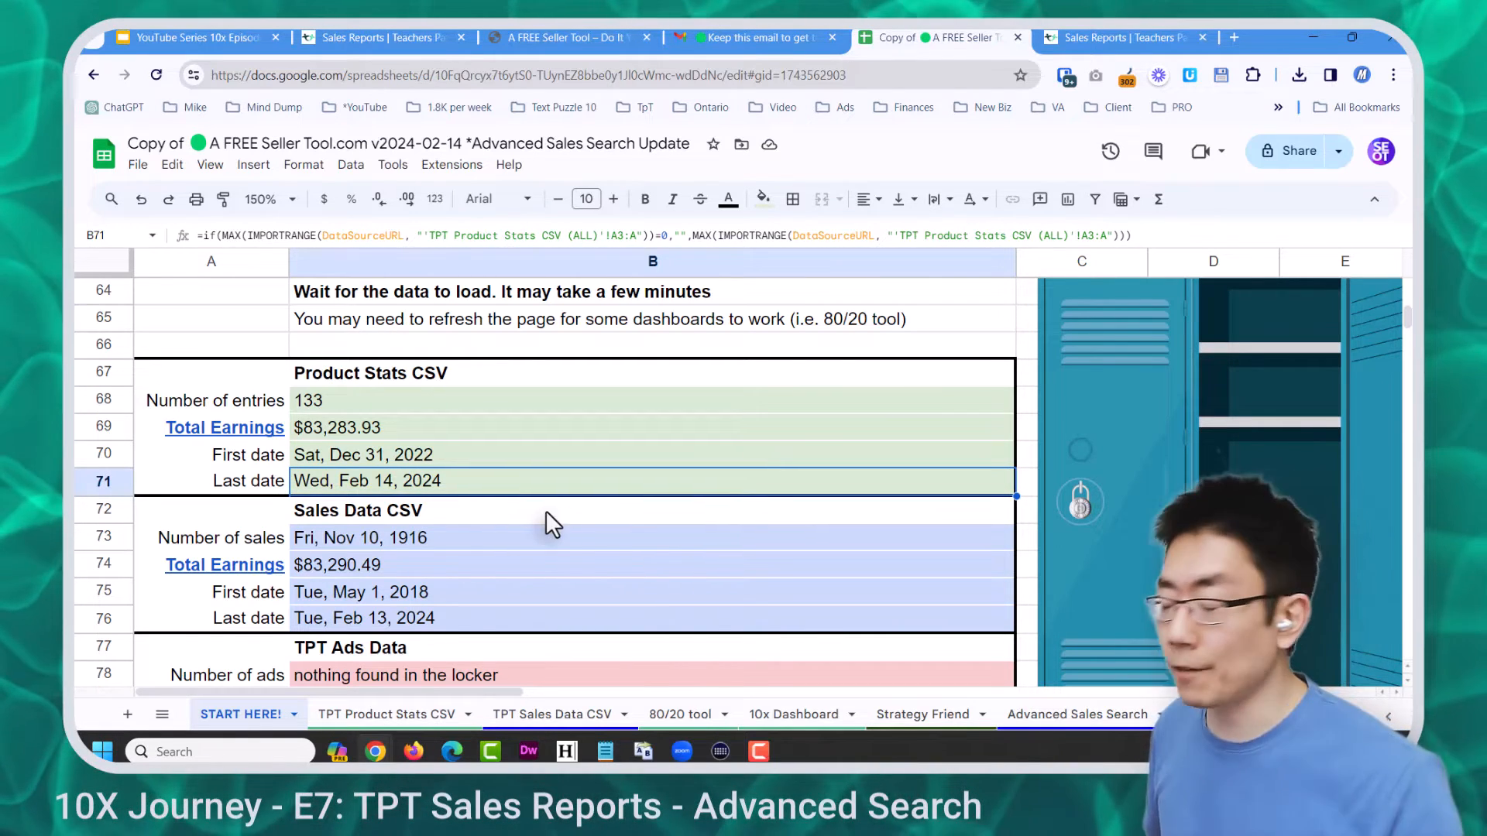
On Advanced Sales Search, filter by the buyer's surname in E2 and review the cities and states in the results
left_click(1078, 710)
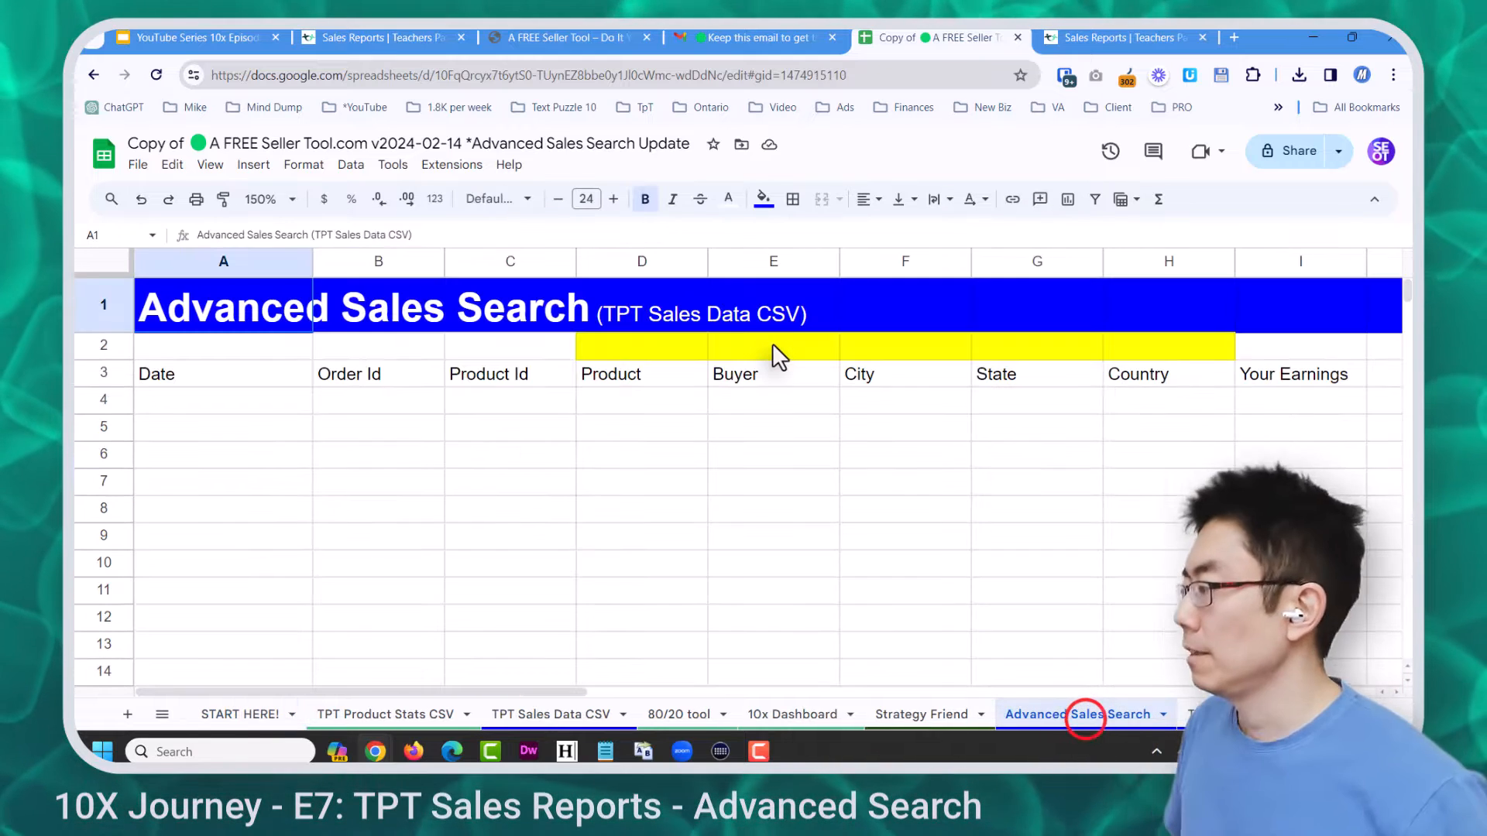
left_click(782, 346)
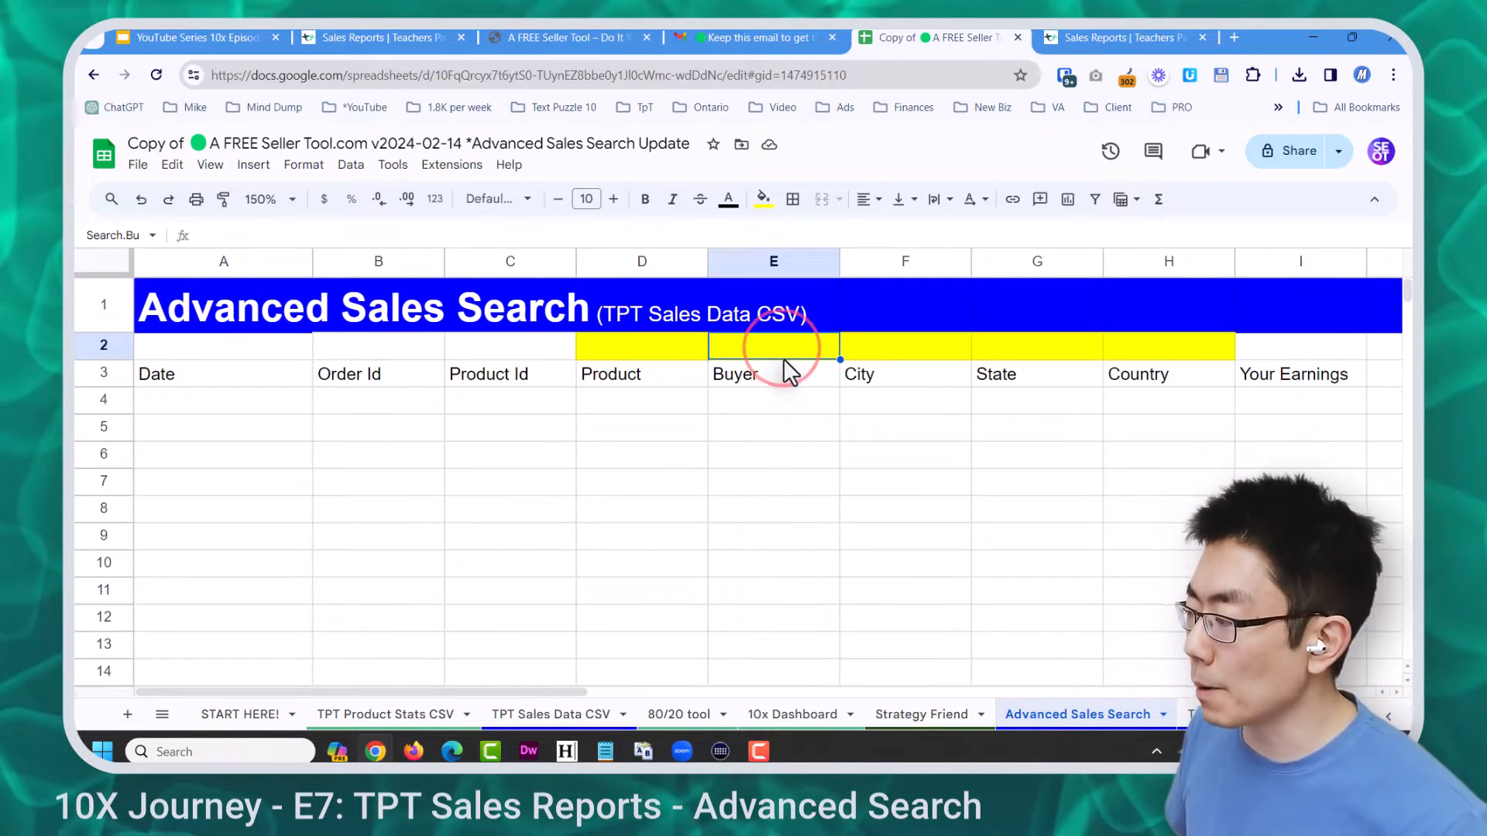
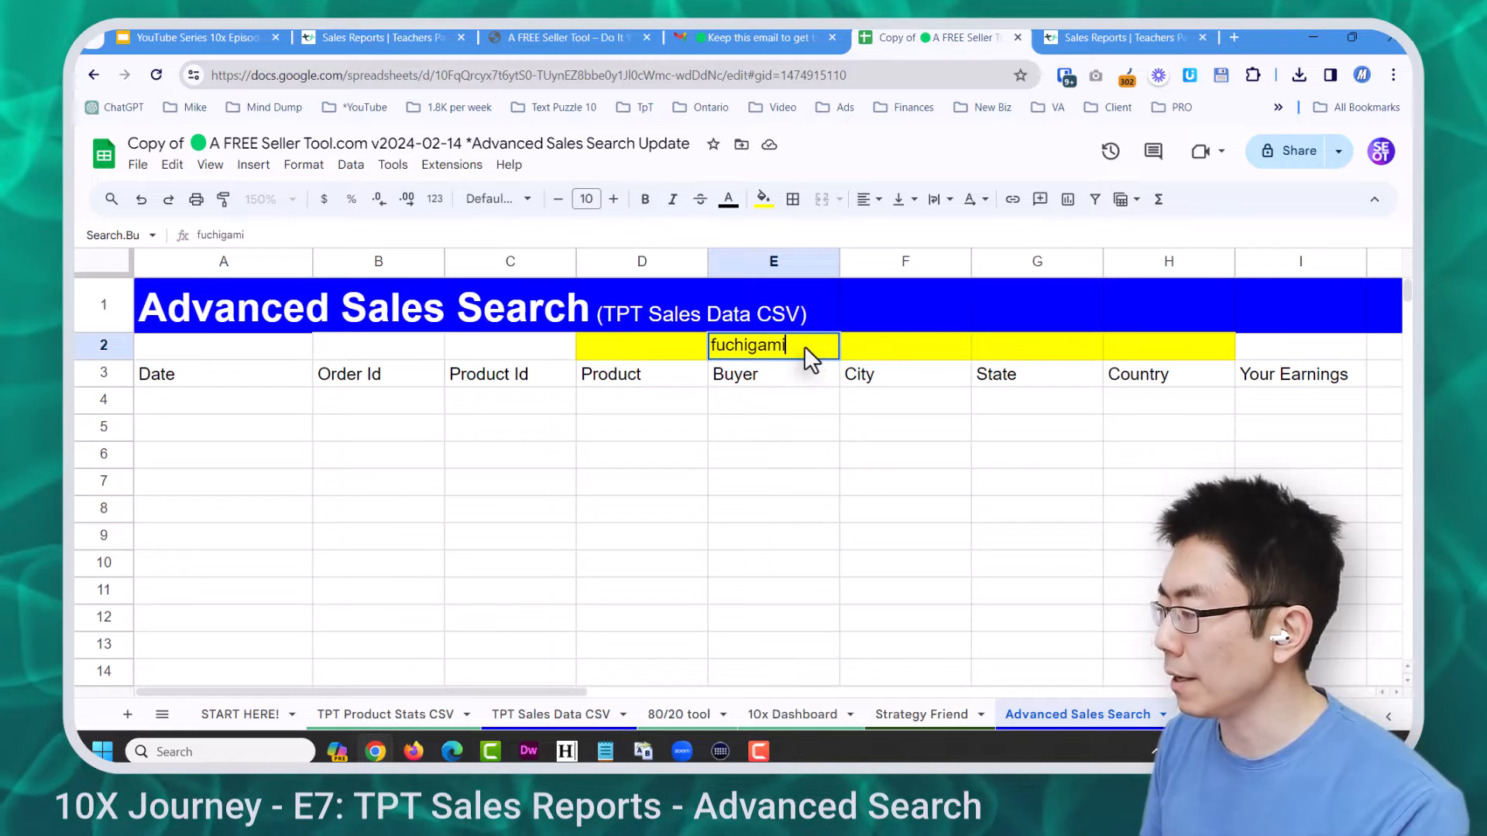
key("Return")
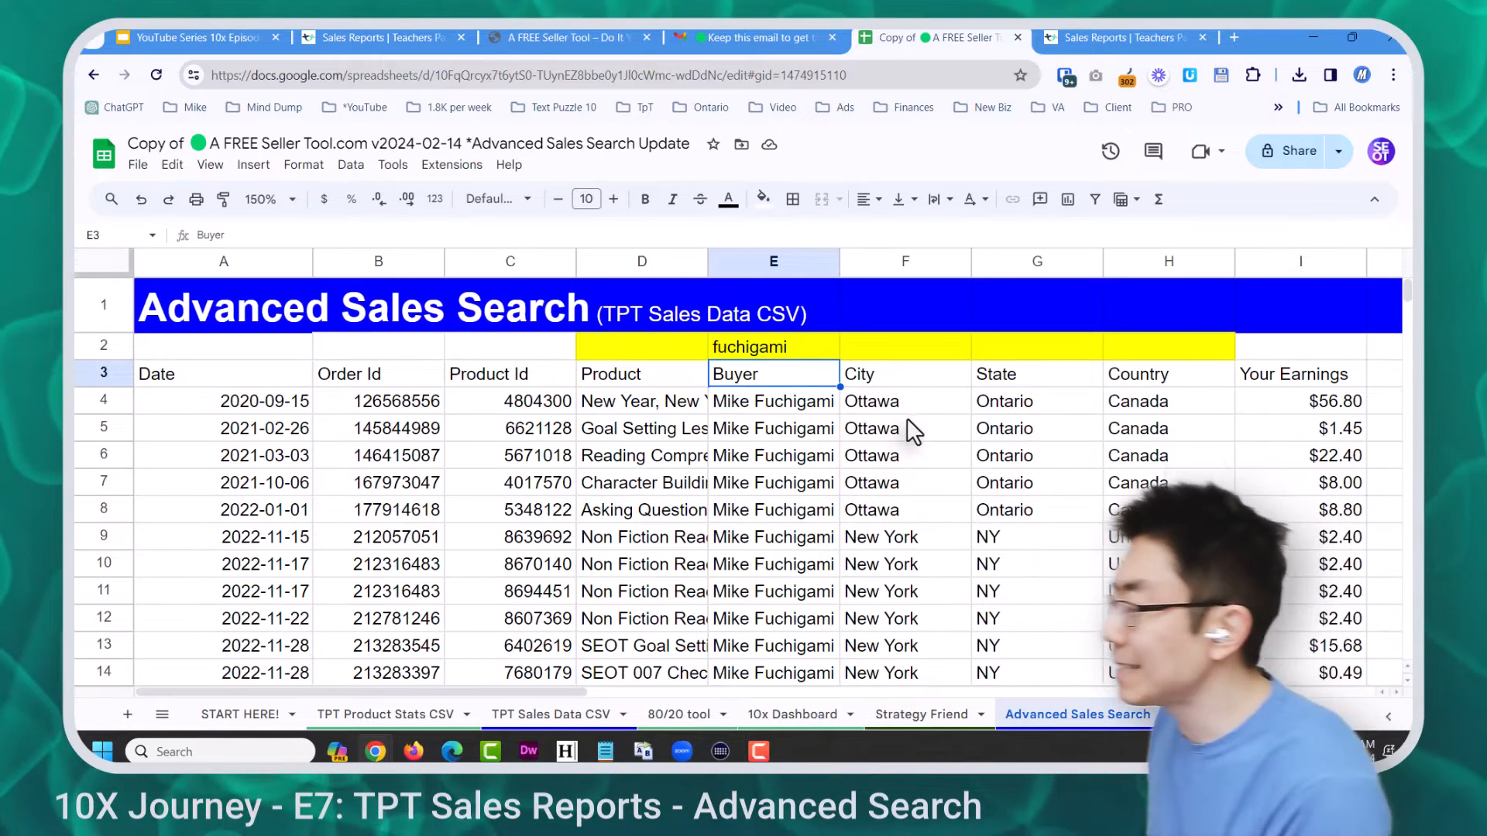
left_click(904, 404)
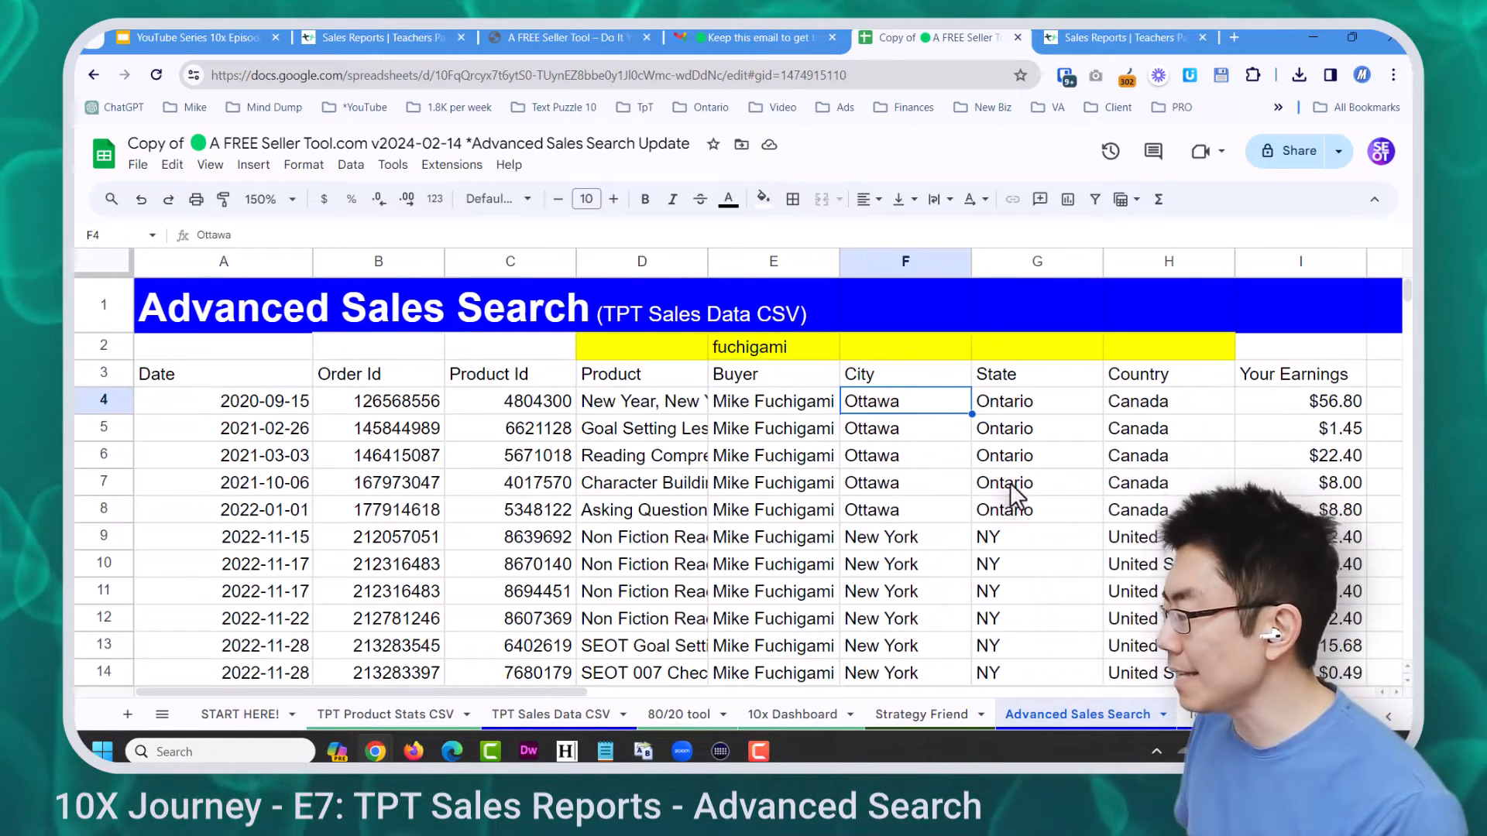
left_click(1019, 405)
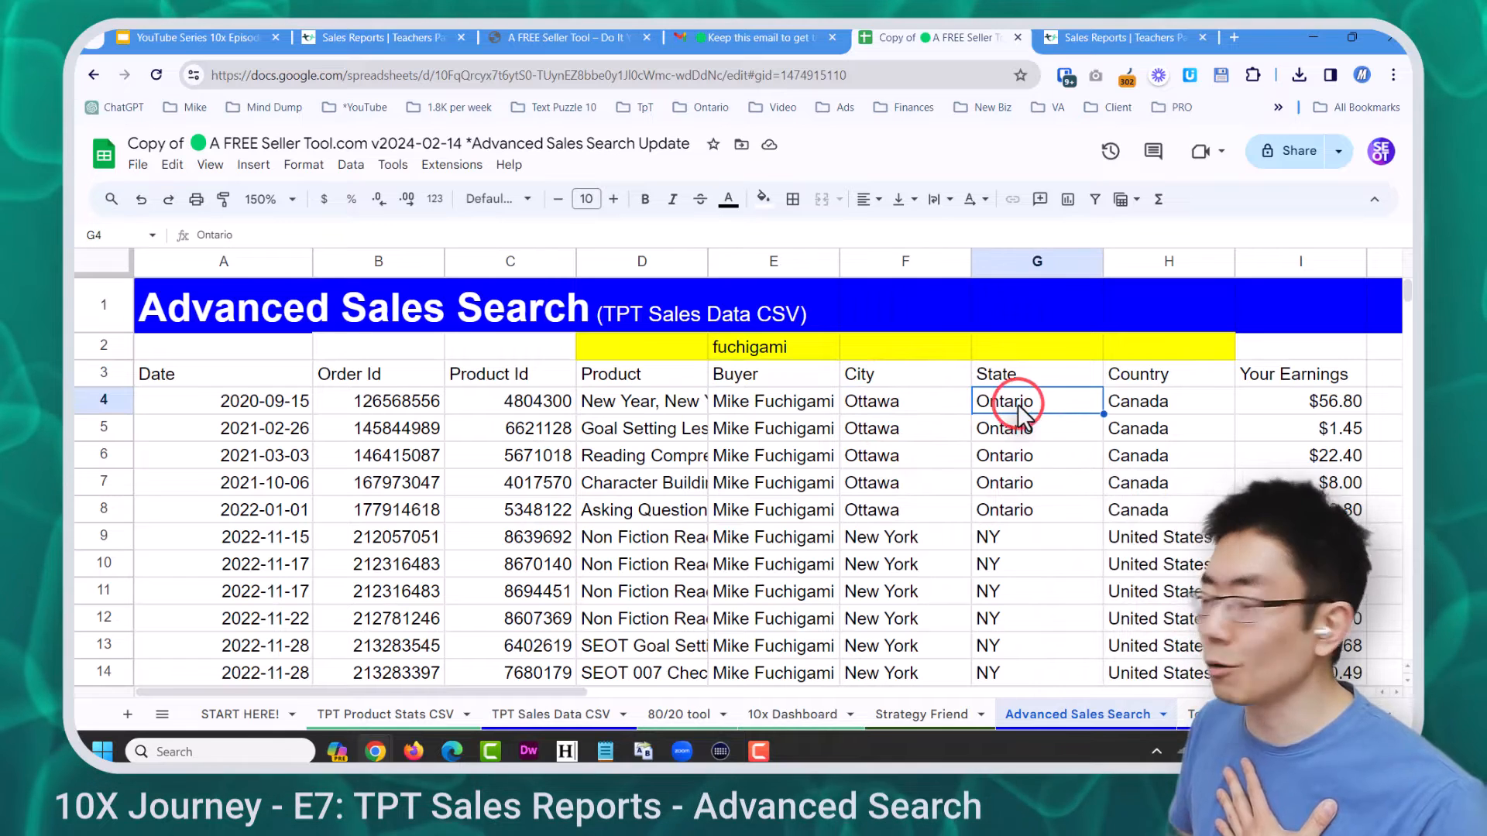
left_click(939, 546)
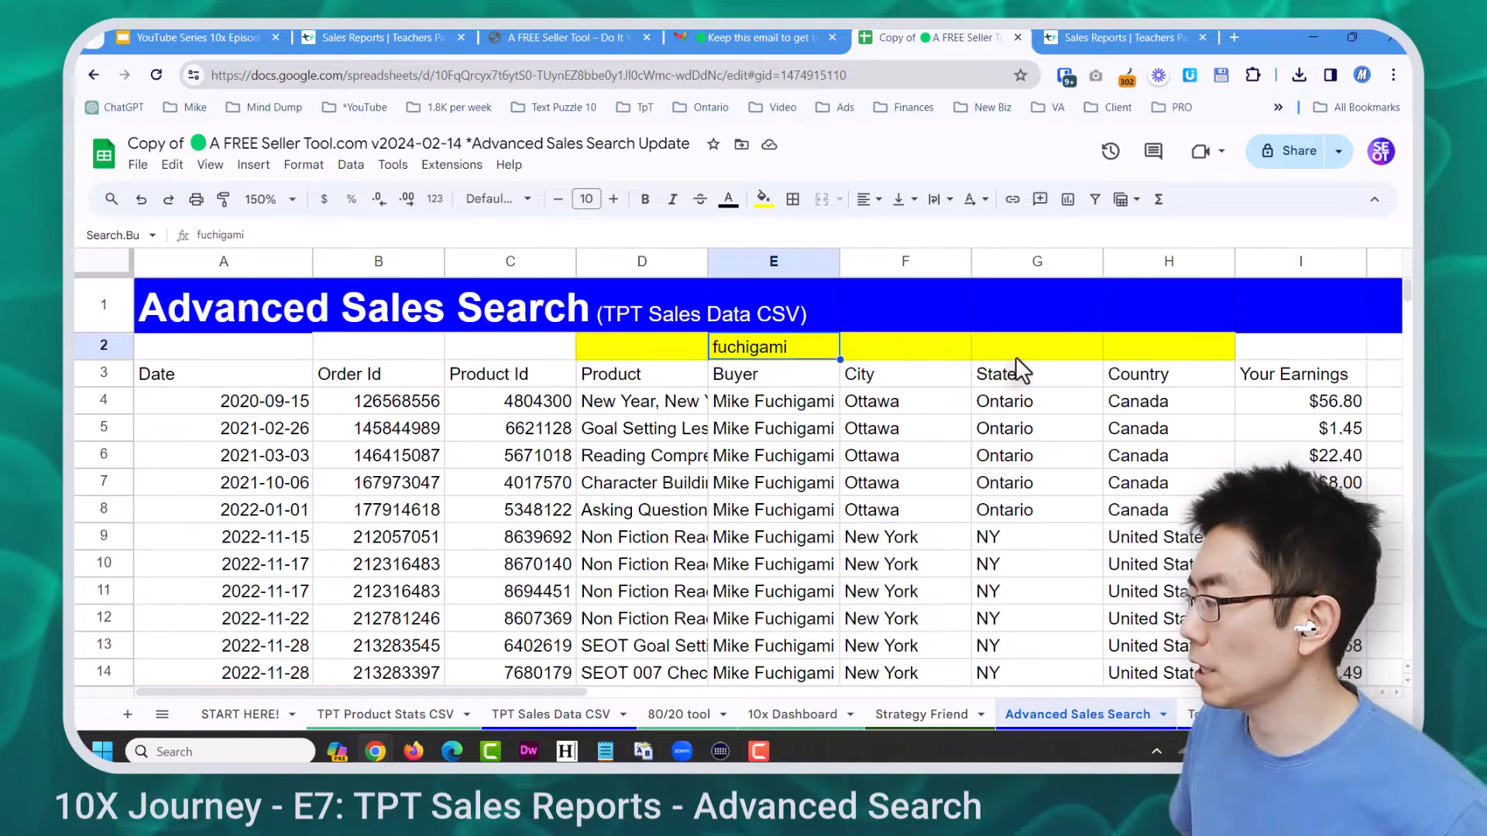
Narrow the buyer's results to Ottawa by entering ott in the city cell F2
left_click(923, 345)
type("ott")
key("Return")
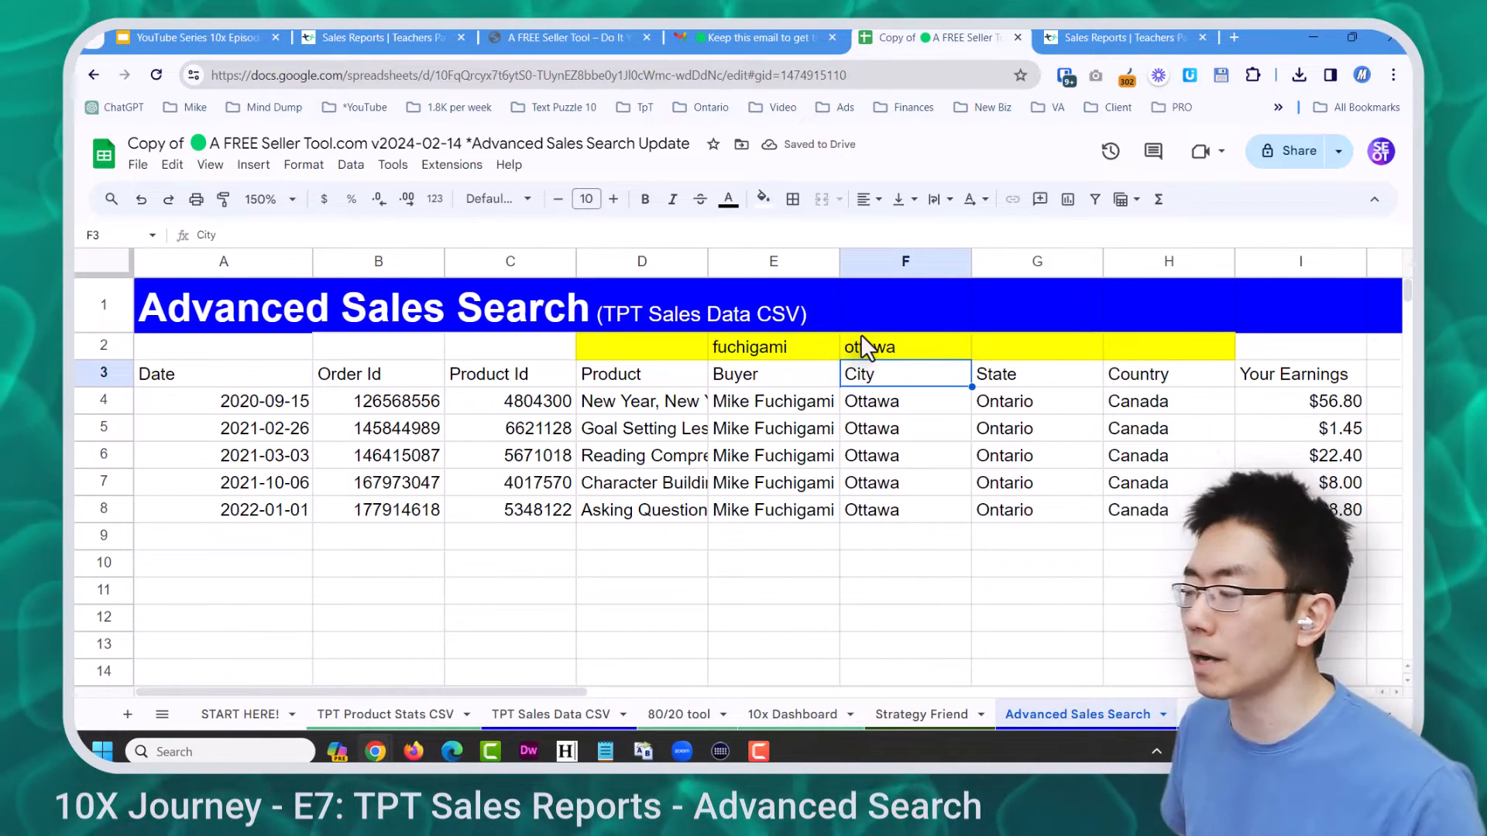
Clear the buyer search in E2 and enter 'everything' in the Product search cell D2
left_click(771, 346)
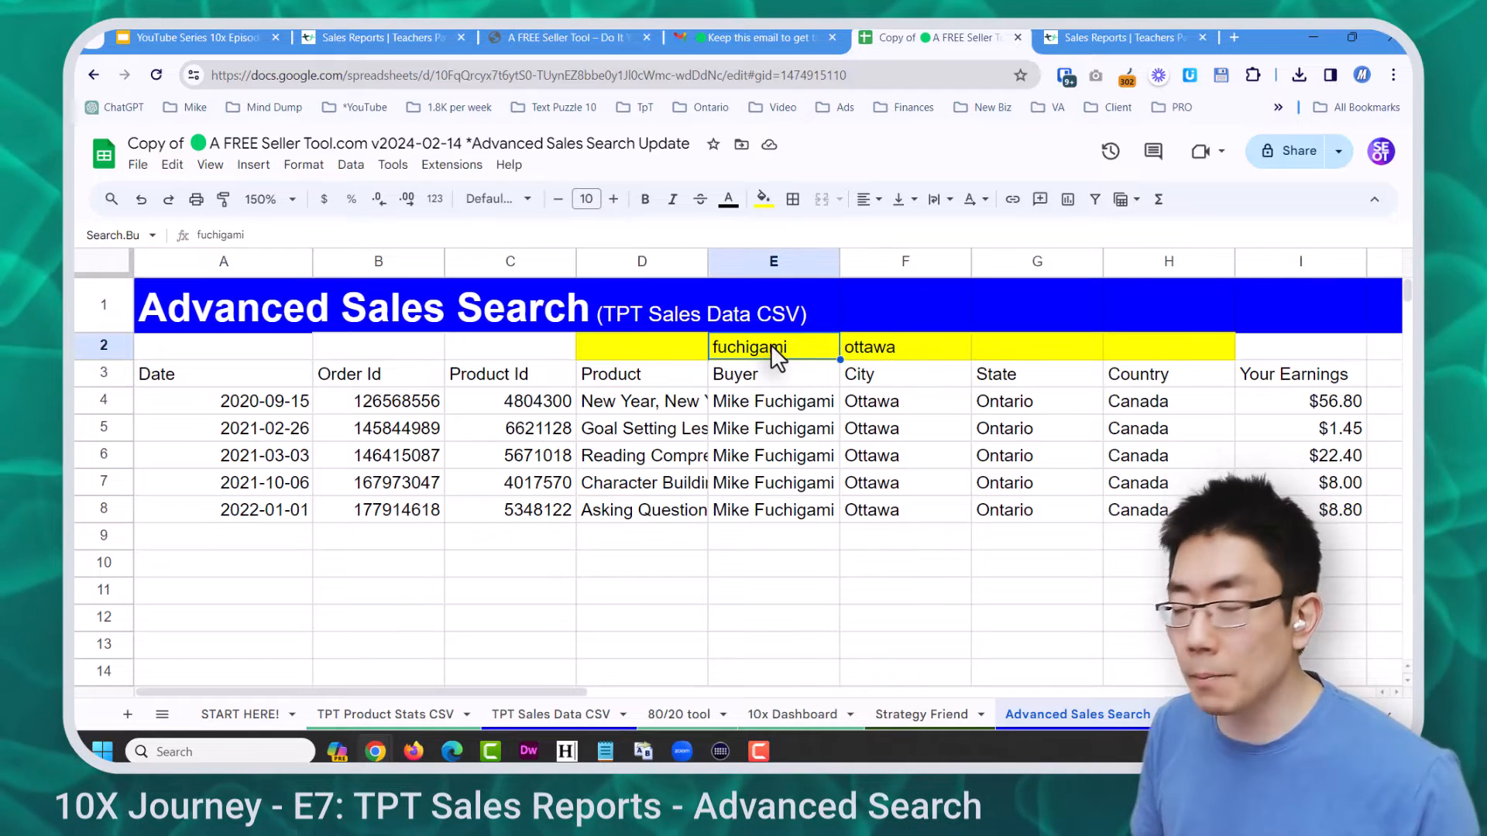
key("Delete")
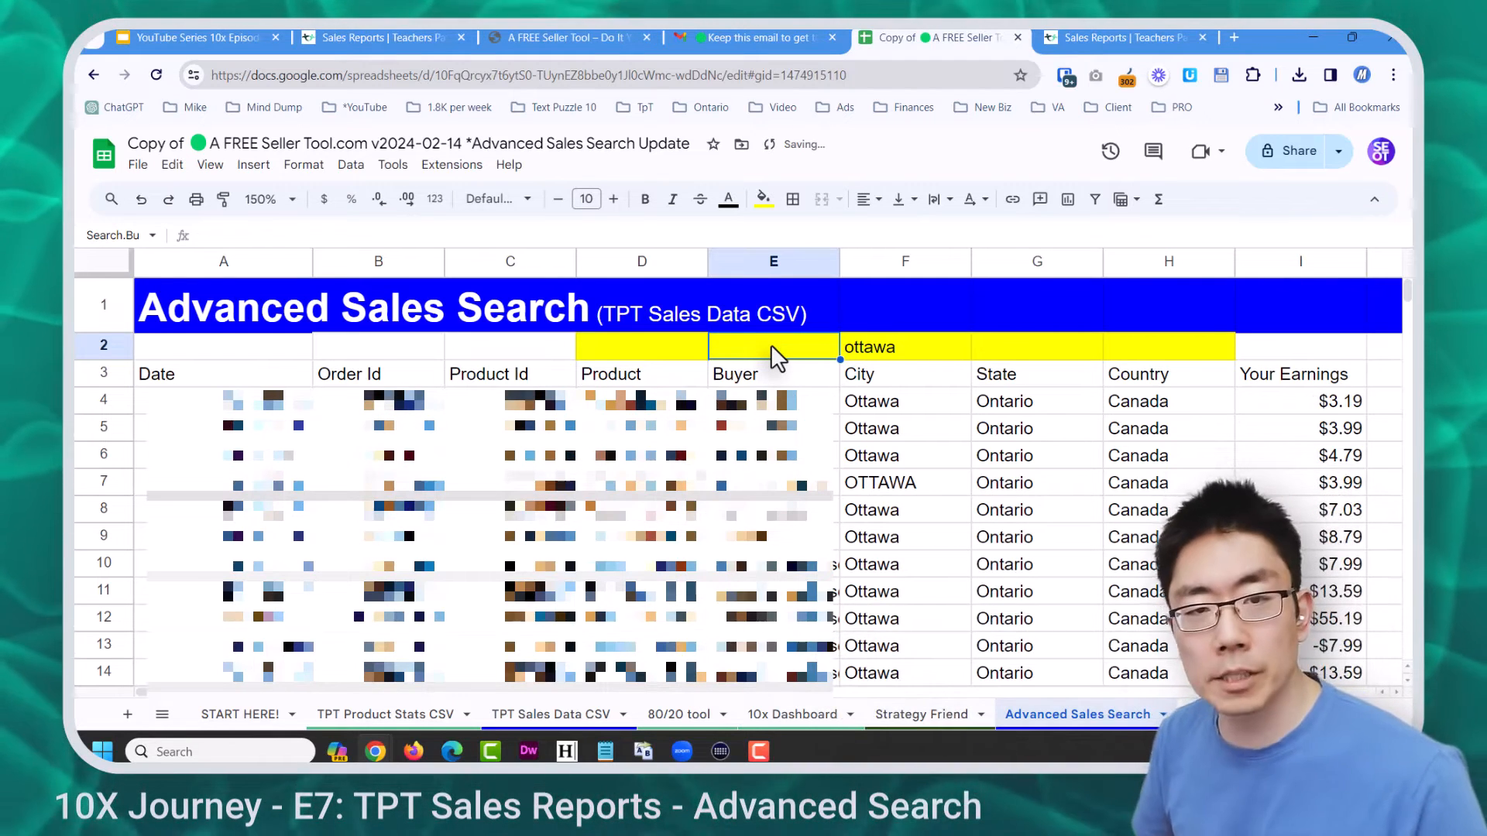
left_click(672, 347)
type("everything")
key("Return")
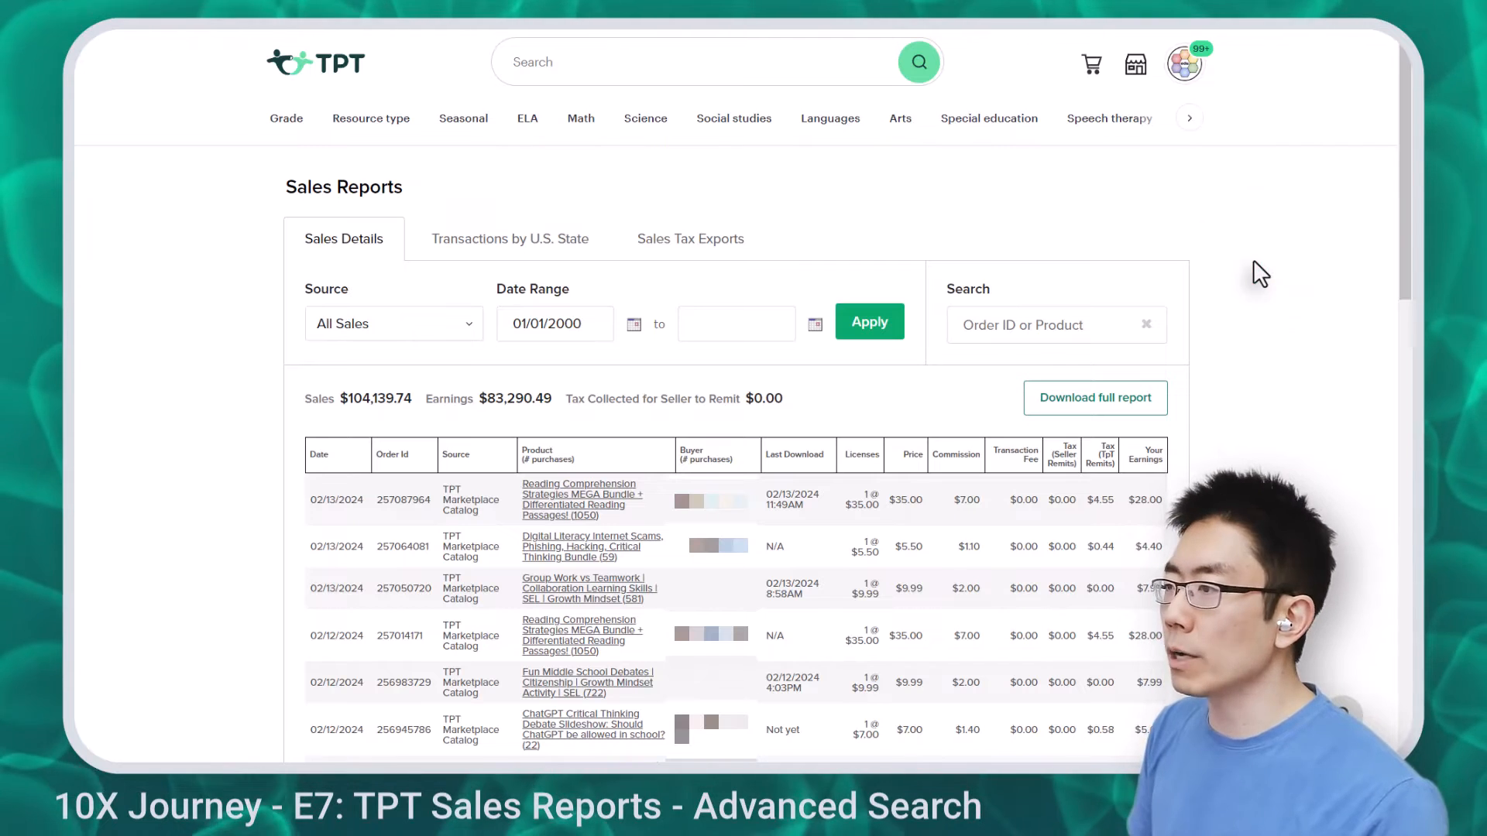
Find the buyer's first name on the TPT sales report page and scroll through the report
key("ctrl+f")
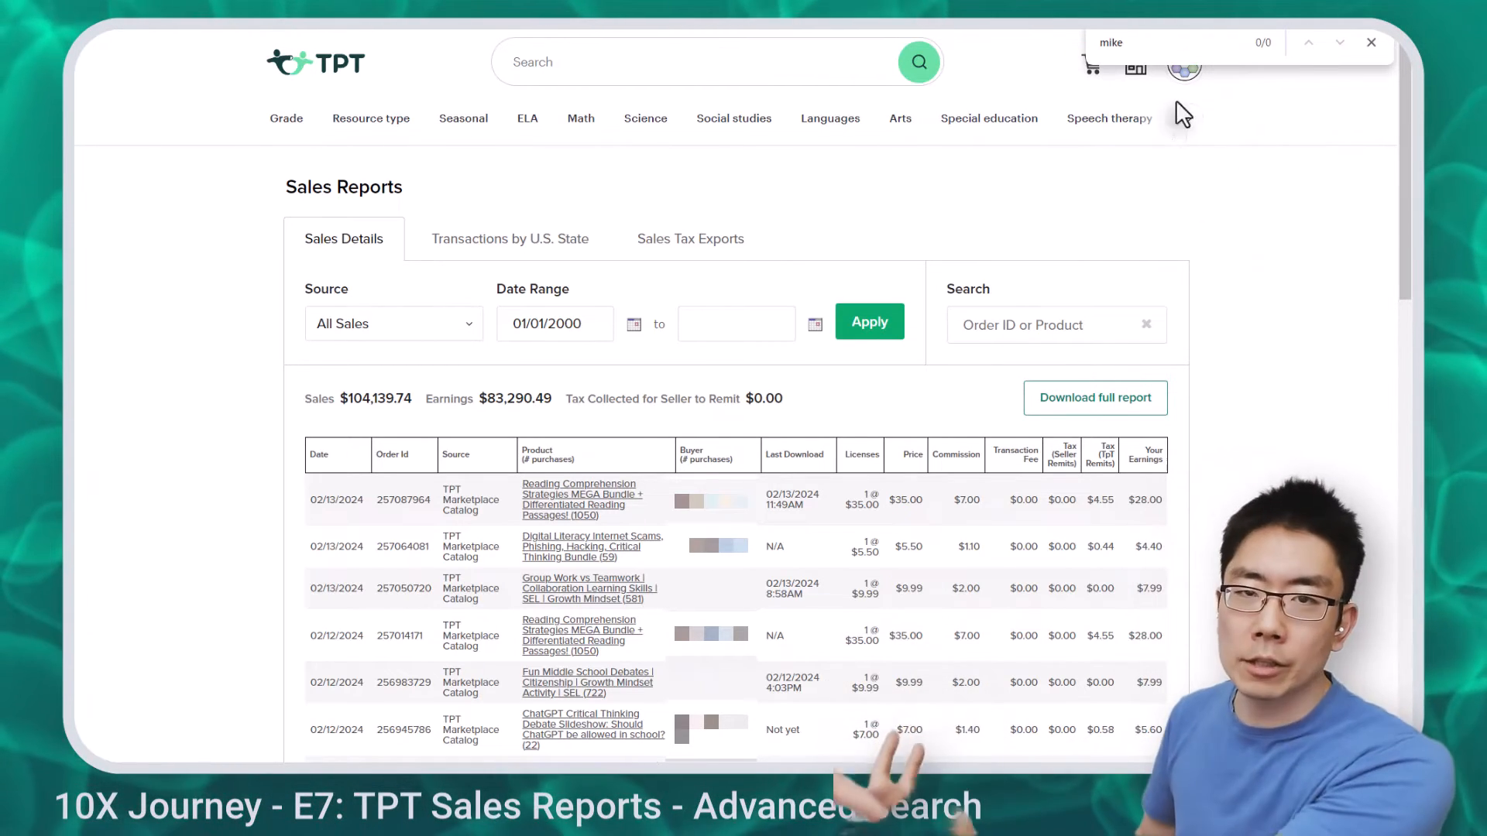
scroll(1222, 351, "down", 10)
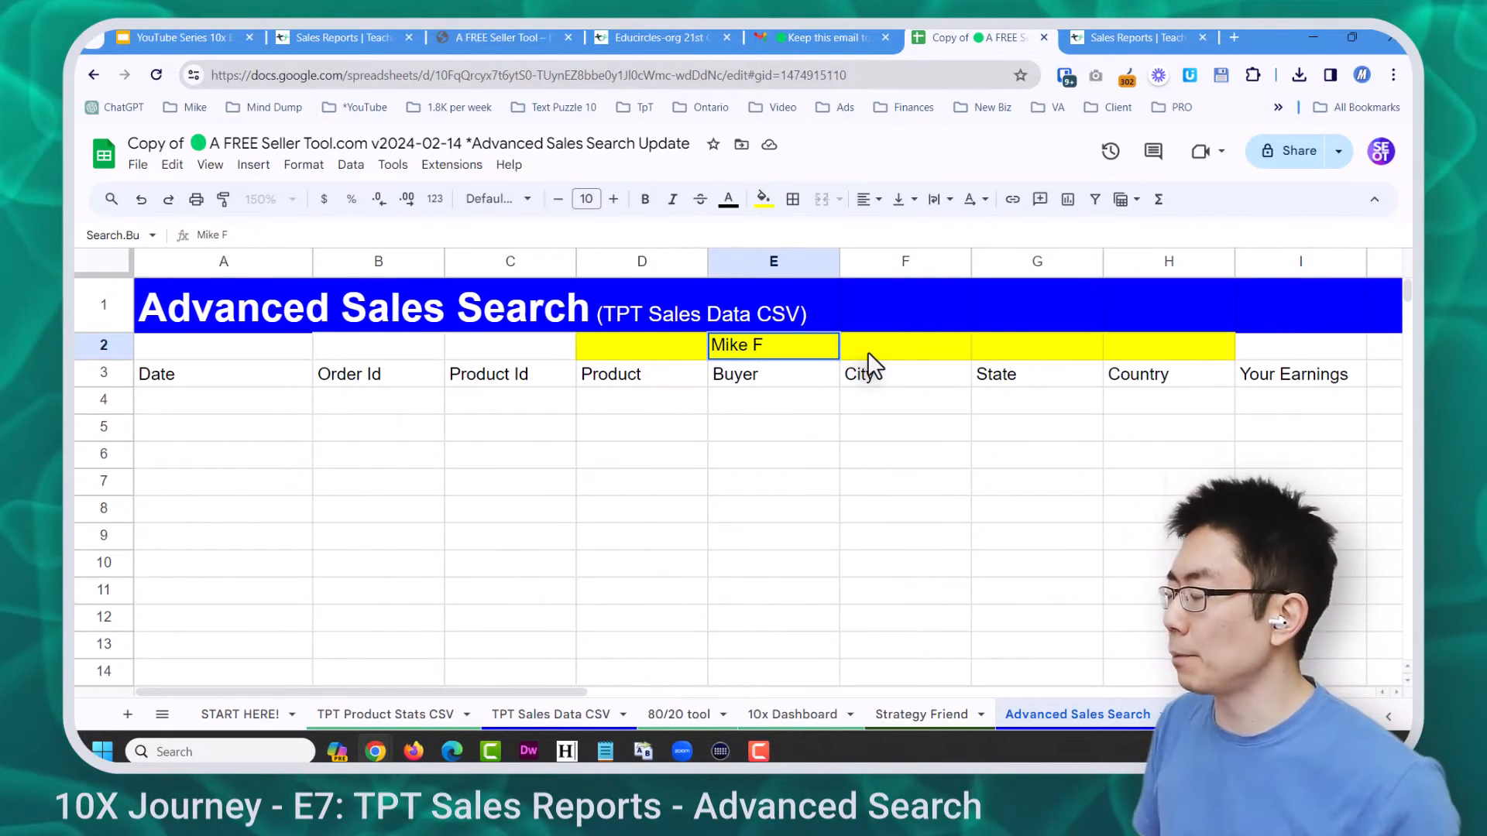
Run the sales search on the partial buyer name entered in E2
key("Return")
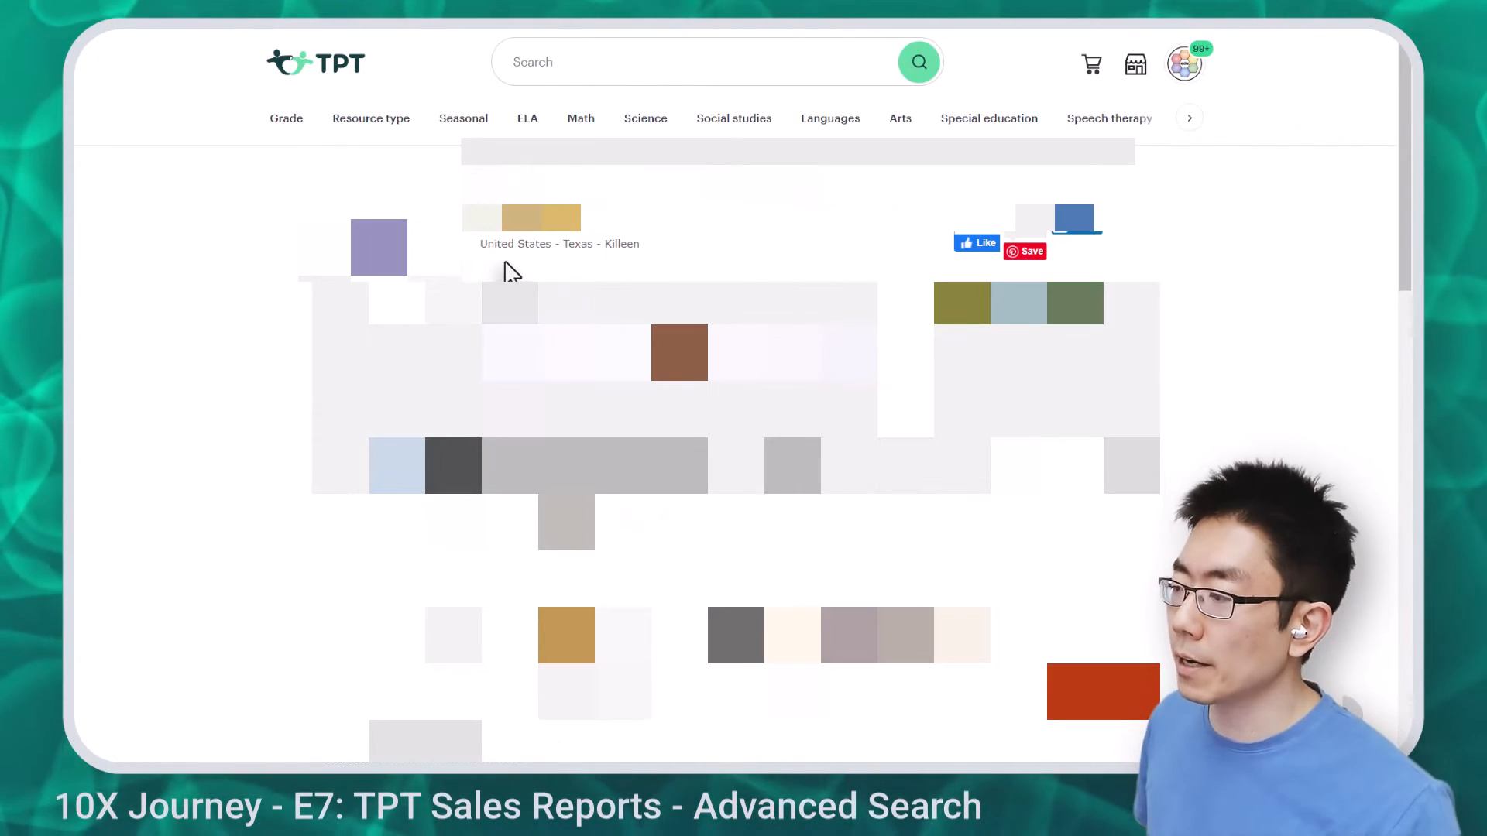
Note the buyer's Killeen, Texas location on TPT and enter Texas as the state search
left_click(507, 263)
left_click(578, 265)
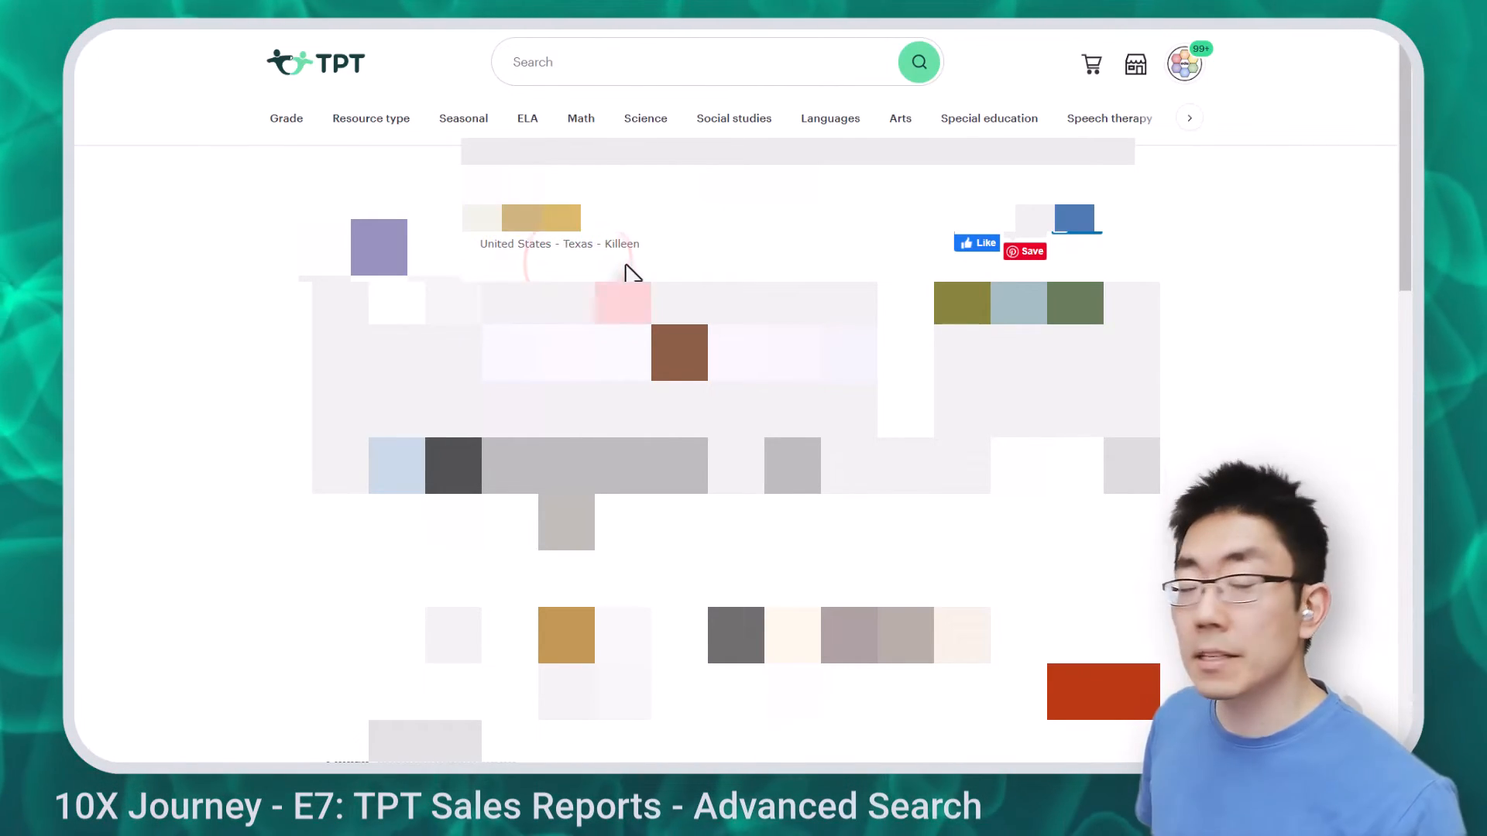
left_click(626, 264)
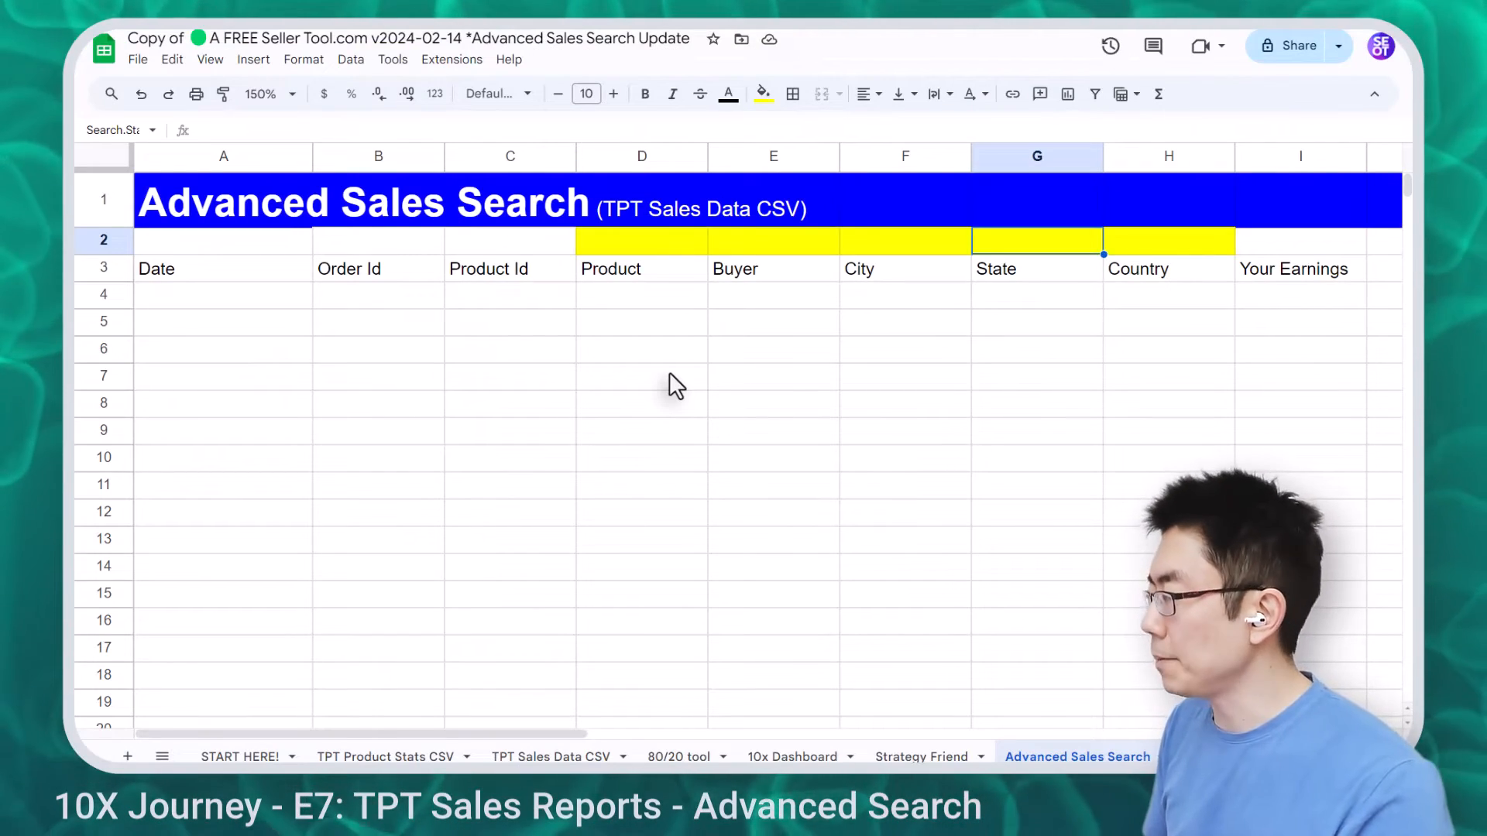
type("Texas")
key("Return")
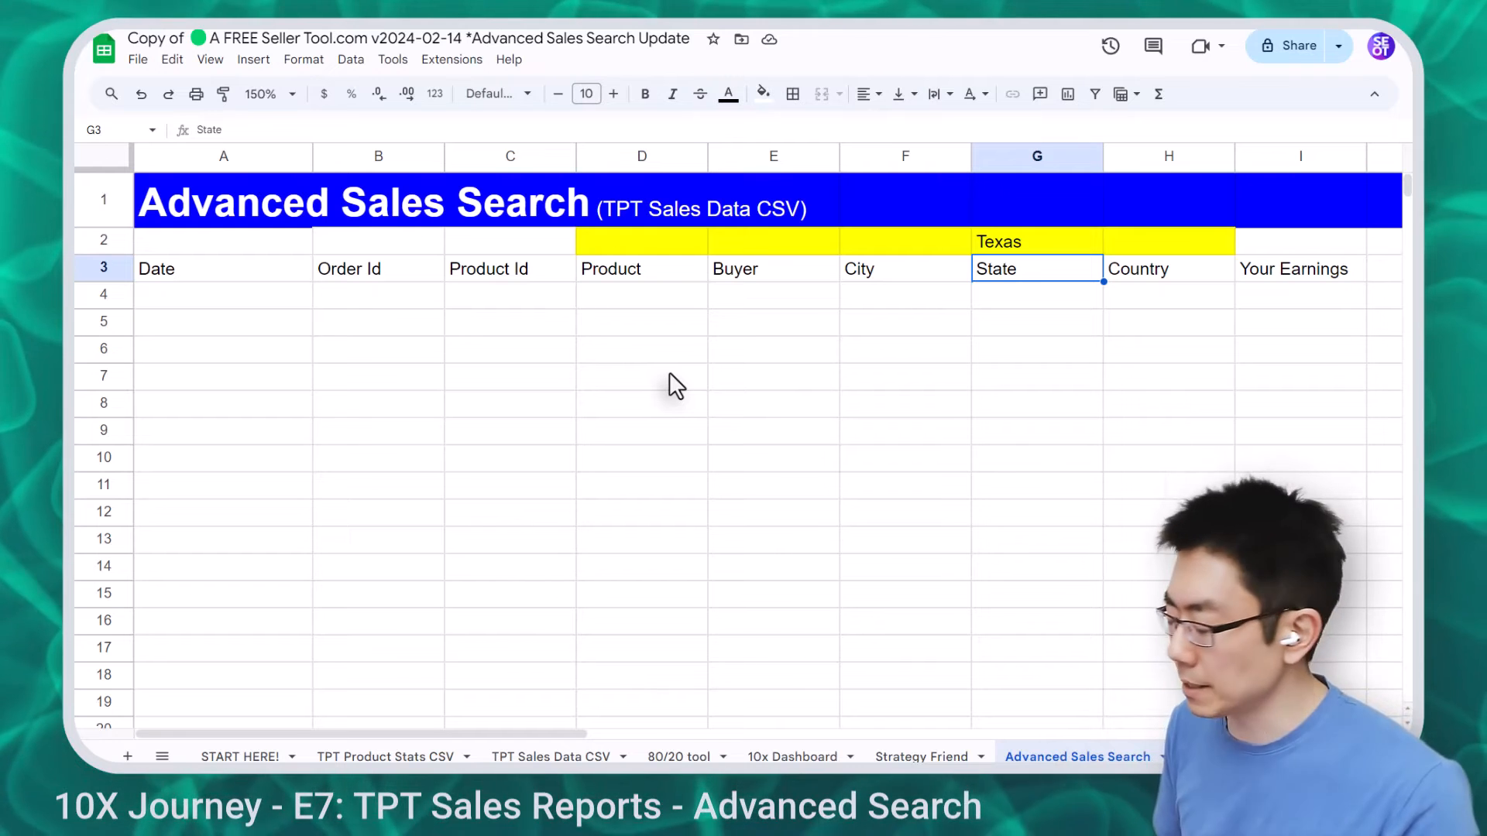
Change the state search in G2 to TX and apply Killeen as the city filter
key("Up")
key("Return")
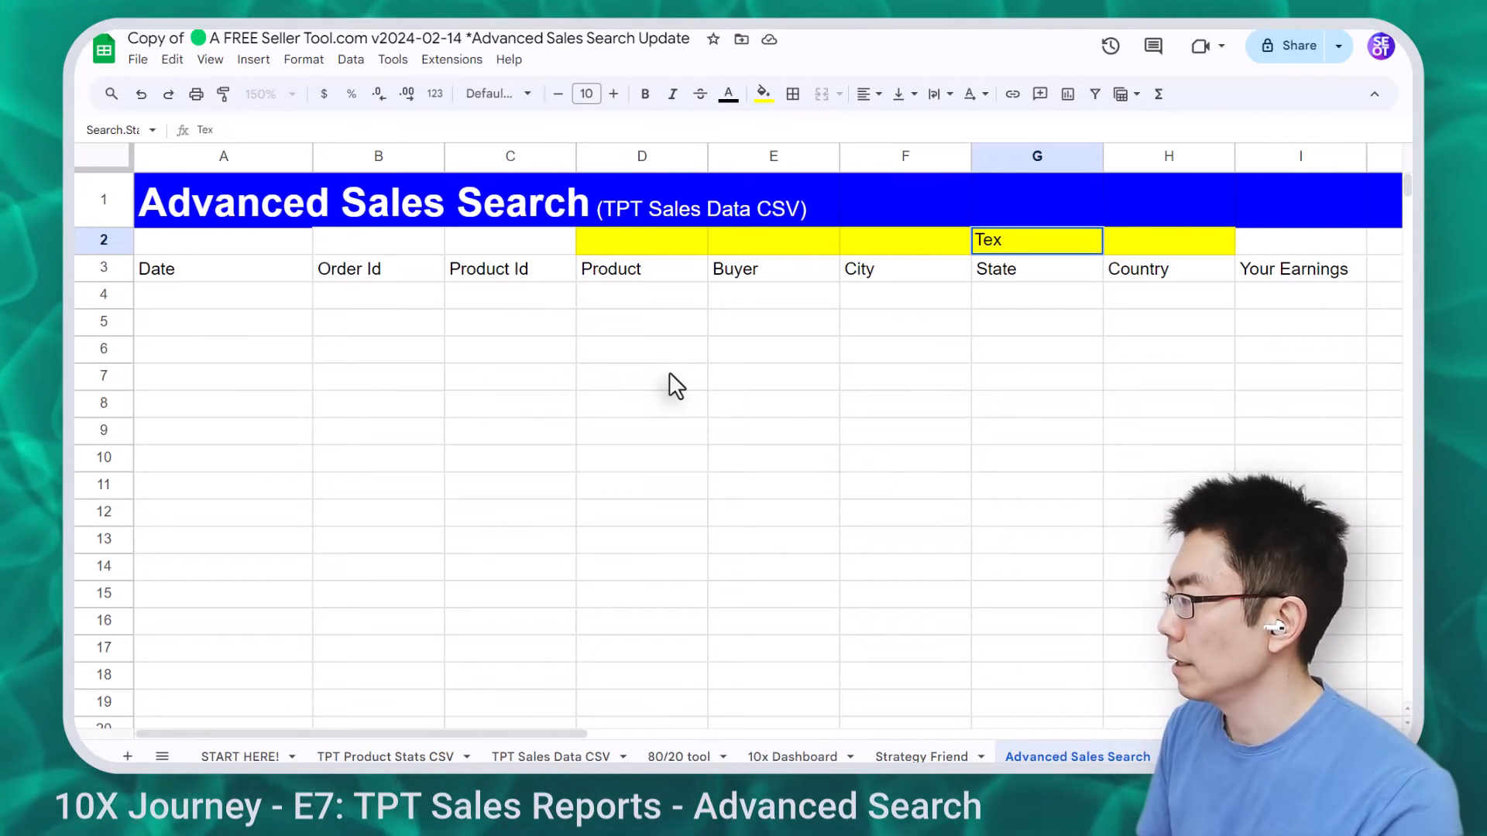
key("BackSpace")
key("BackSpace")
type("X")
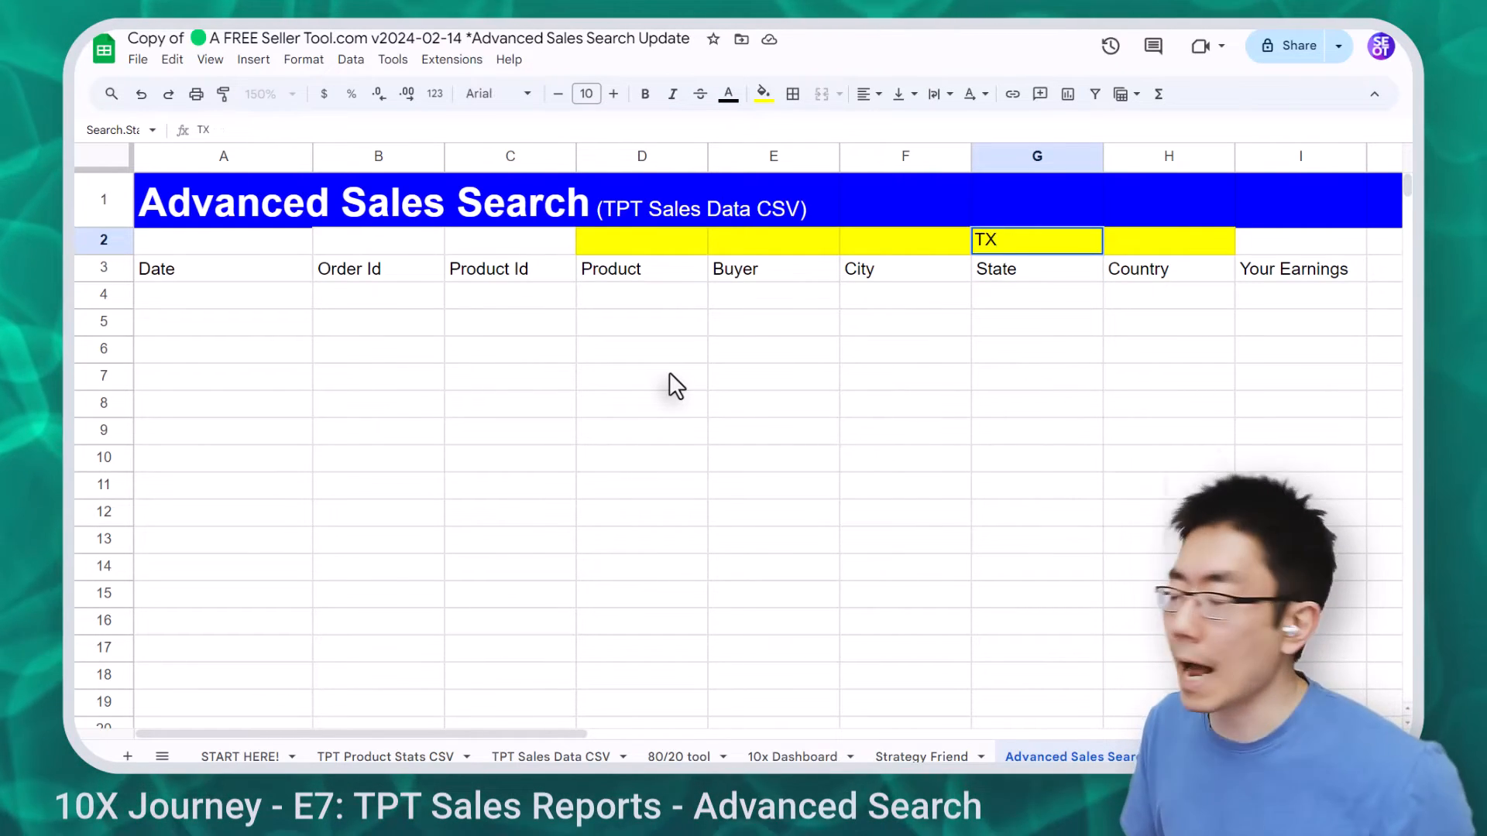
key("Return")
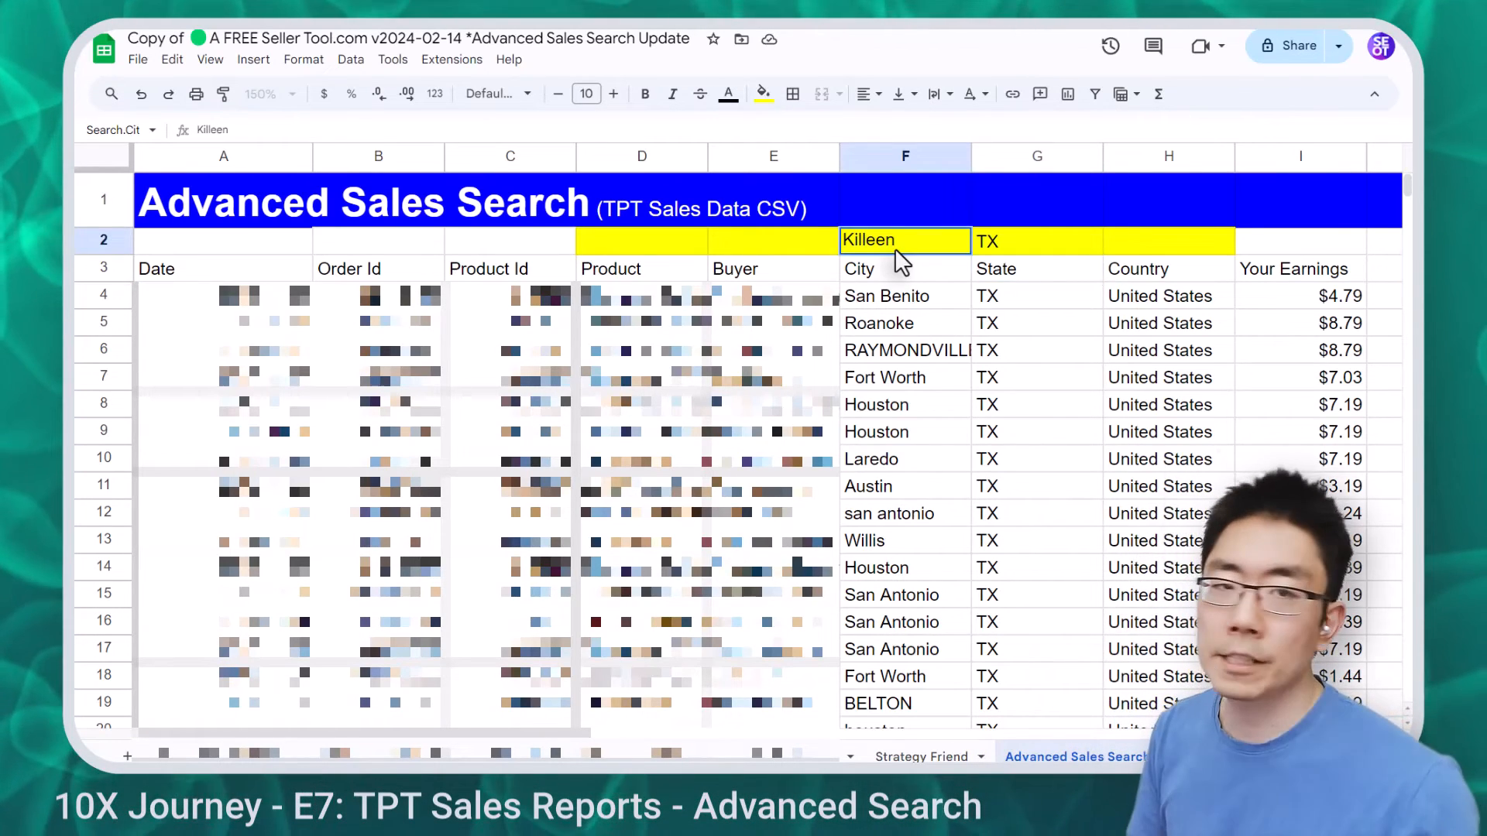
key("Return")
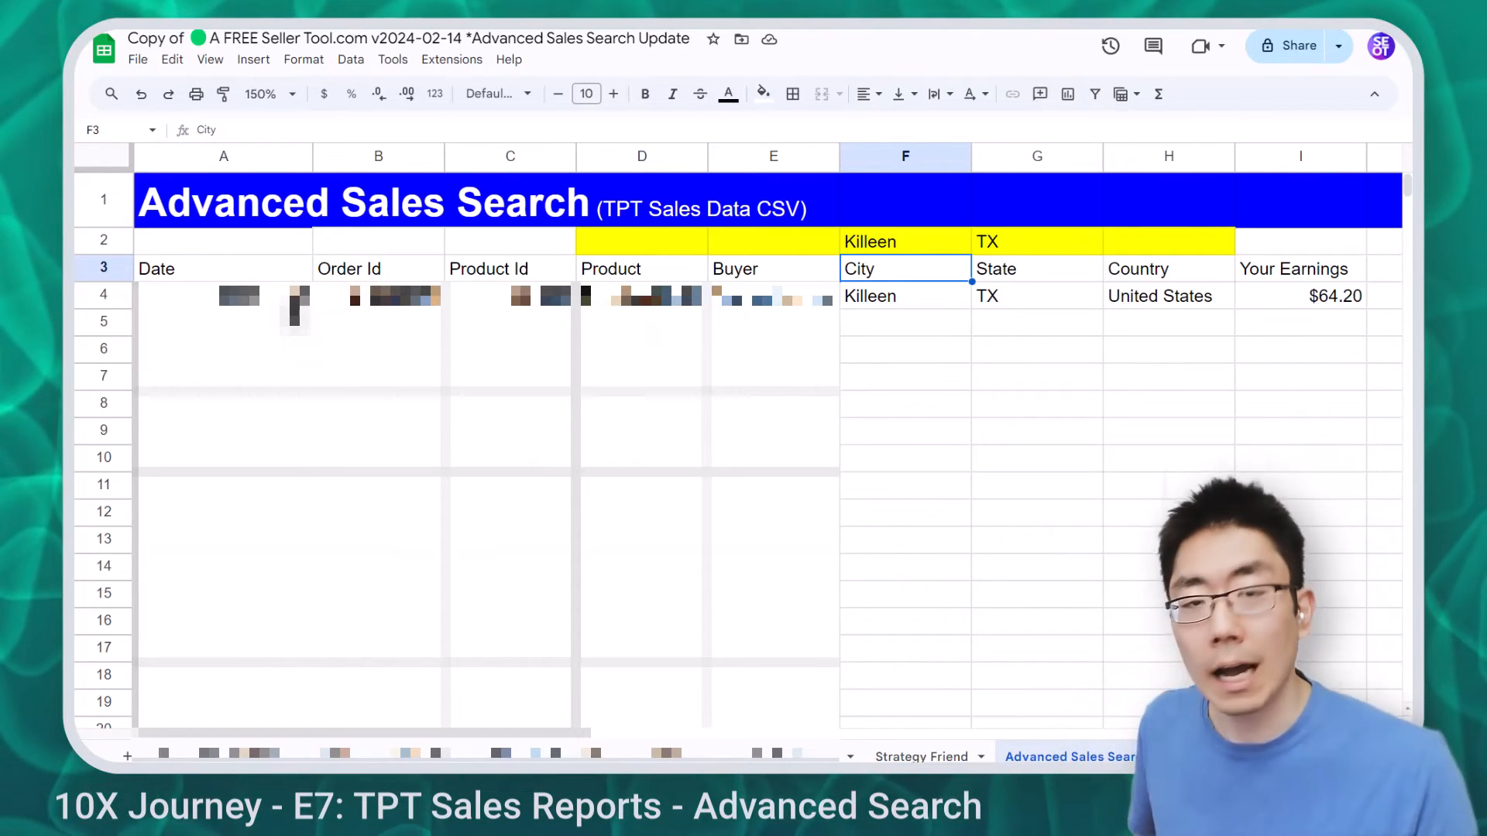
Check the remaining sale's date in A4, then switch to the 2. Advanced - By Product sheet
left_click(294, 298)
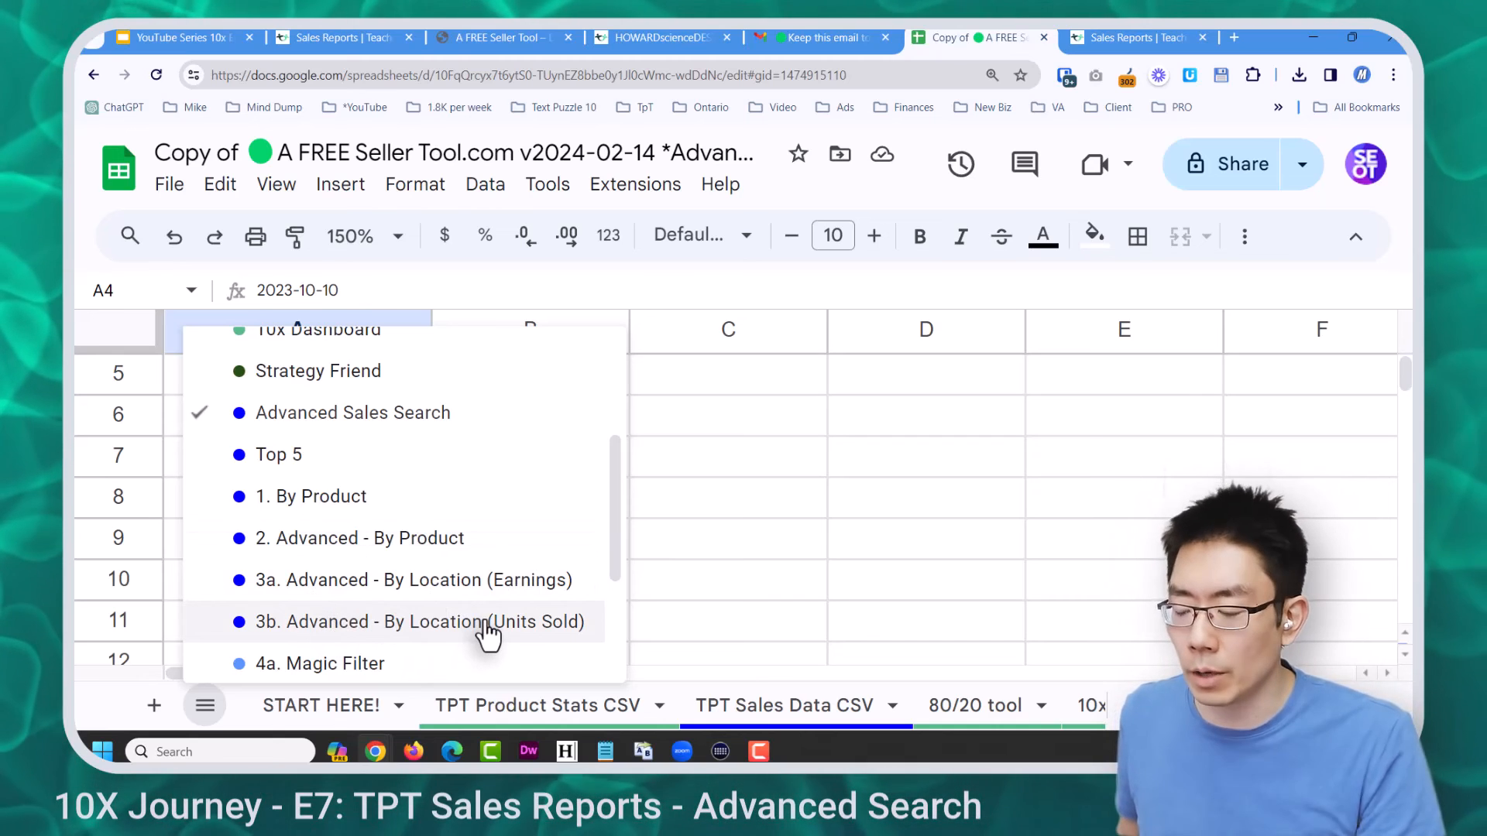
left_click(573, 530)
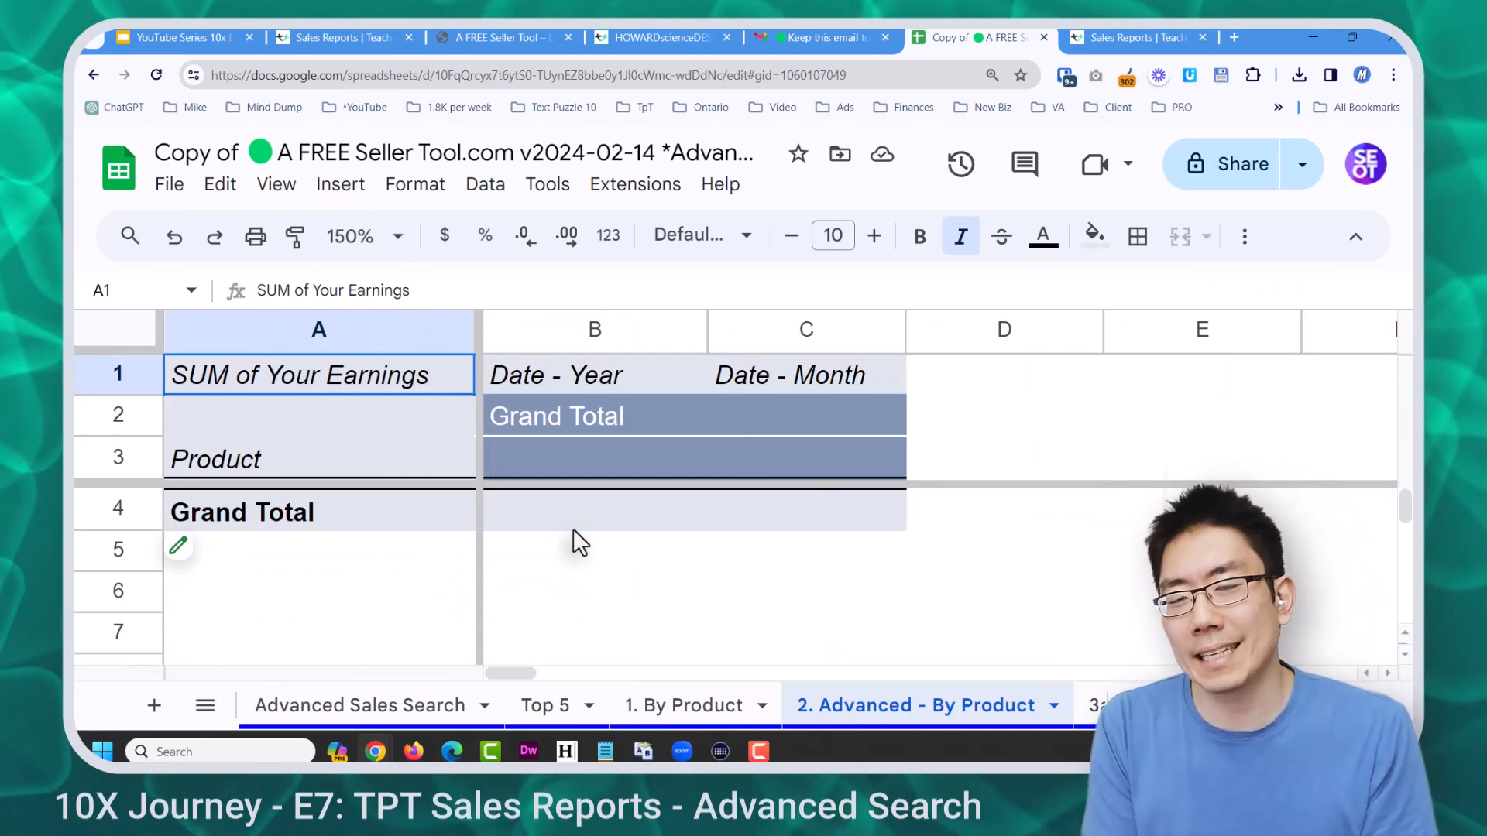